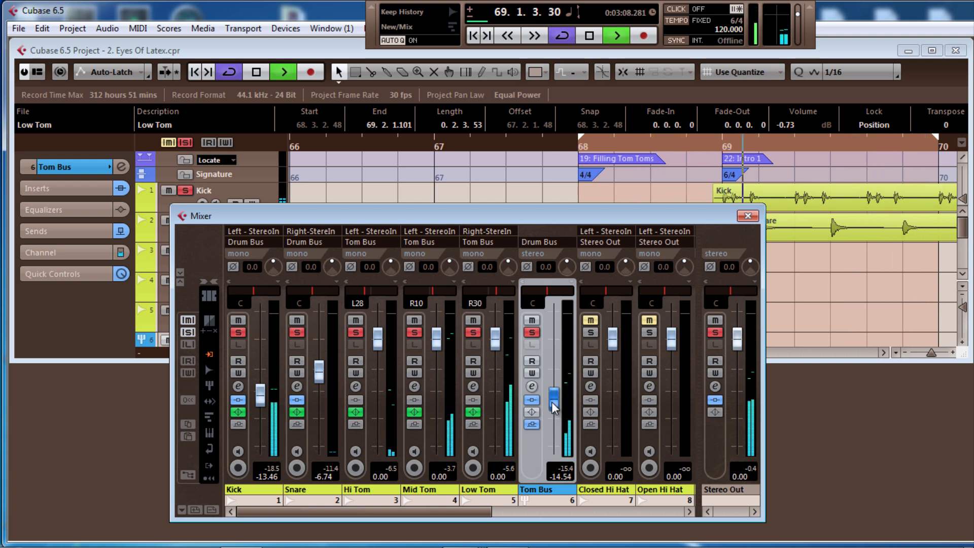
- Set the Tom Bus level to -13.52 dB and show large level meters above the mixer channels in place of the routing section
left_click_drag(552, 402, 551, 399)
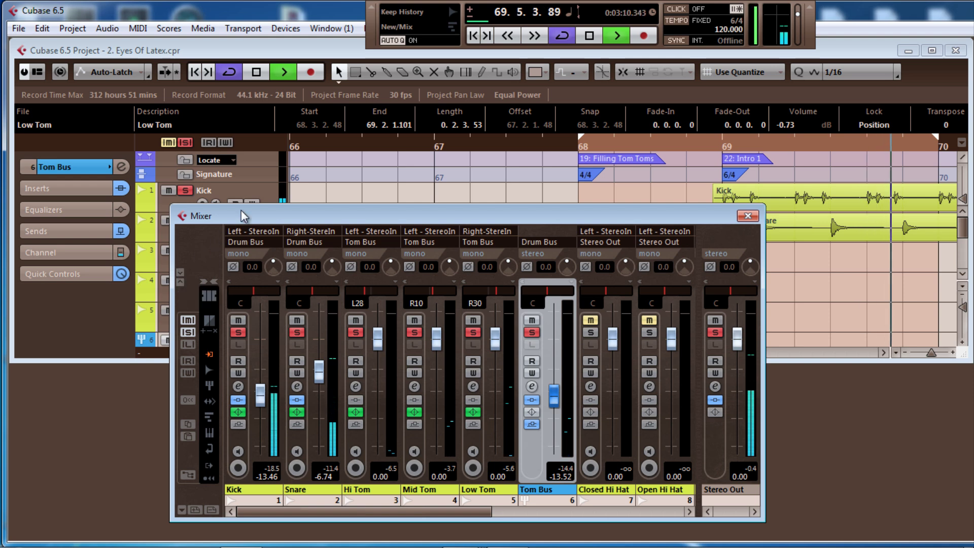
left_click(178, 273)
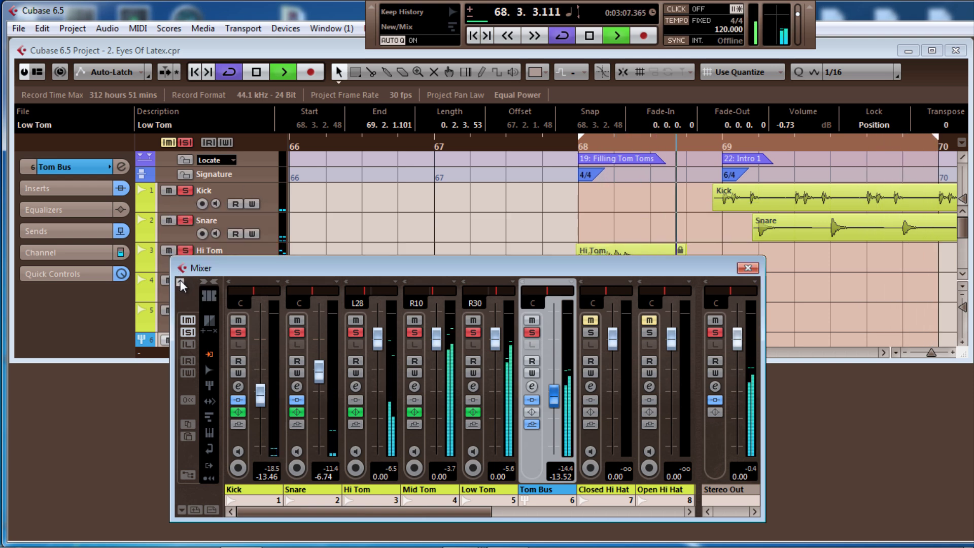
left_click(180, 280)
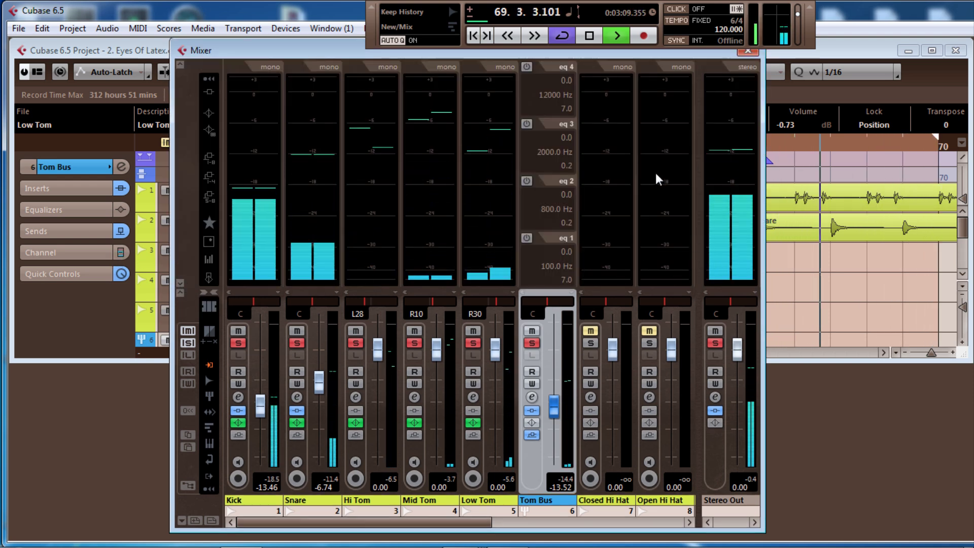
left_click(208, 259)
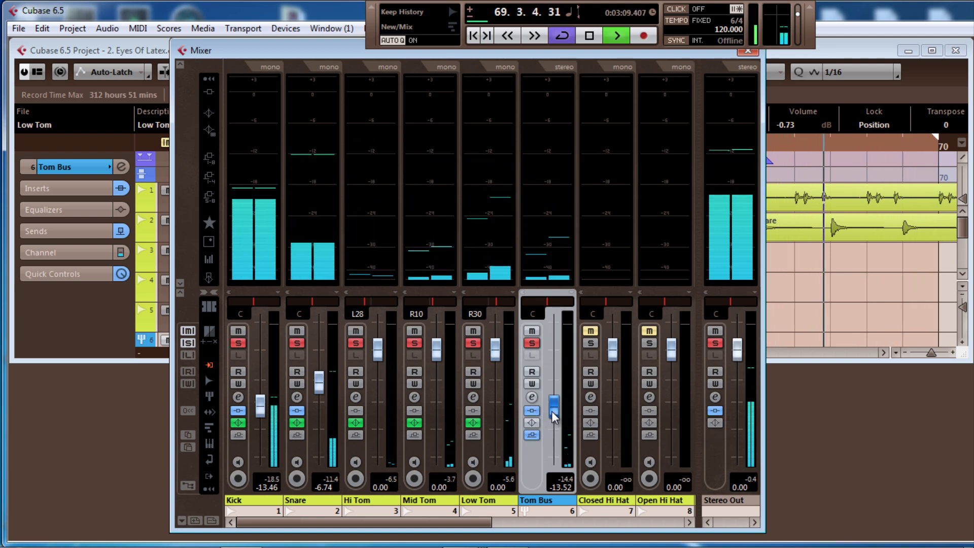
- Try Tom Bus levels of -12.32 and -13.77 dB, settle on -13.52 dB, and stop playback
left_click_drag(552, 411, 552, 407)
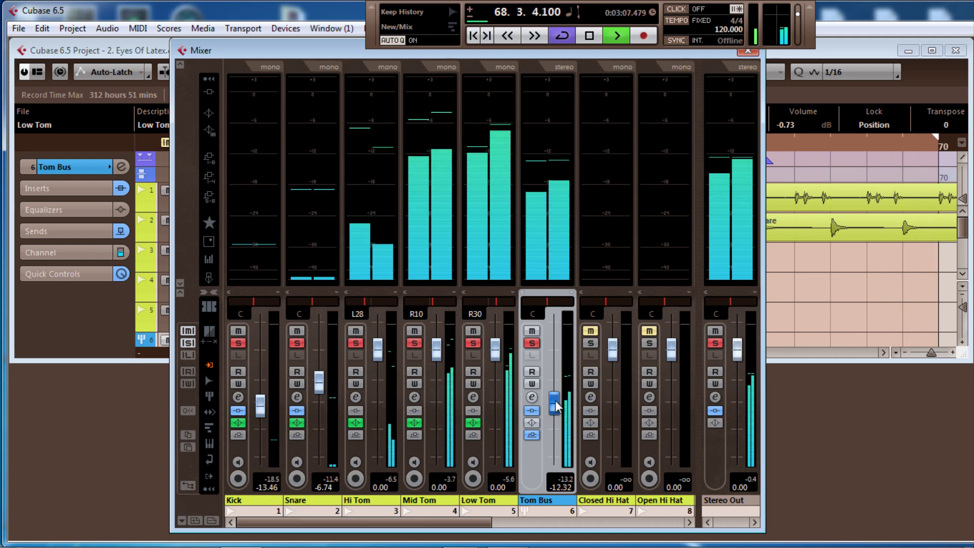
left_click_drag(556, 403, 555, 408)
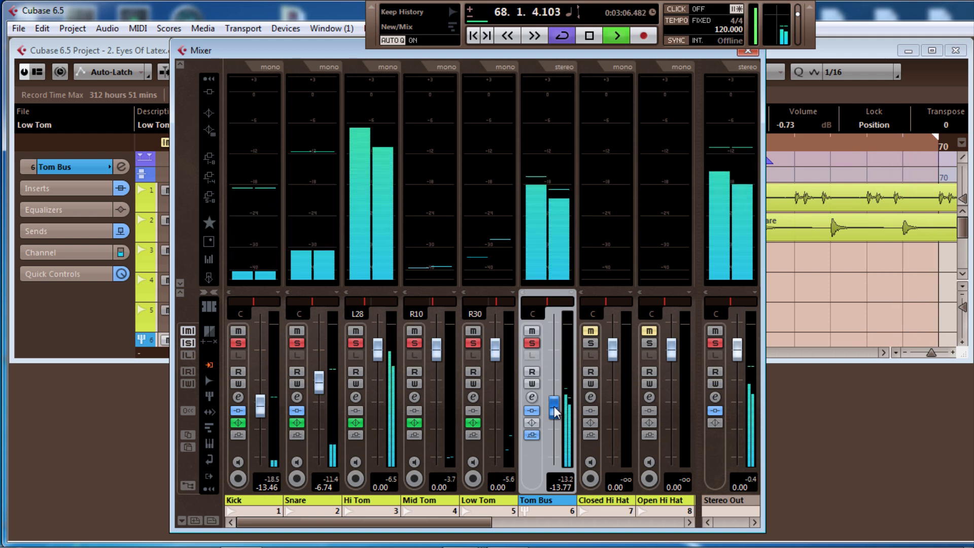
left_click_drag(555, 408, 555, 407)
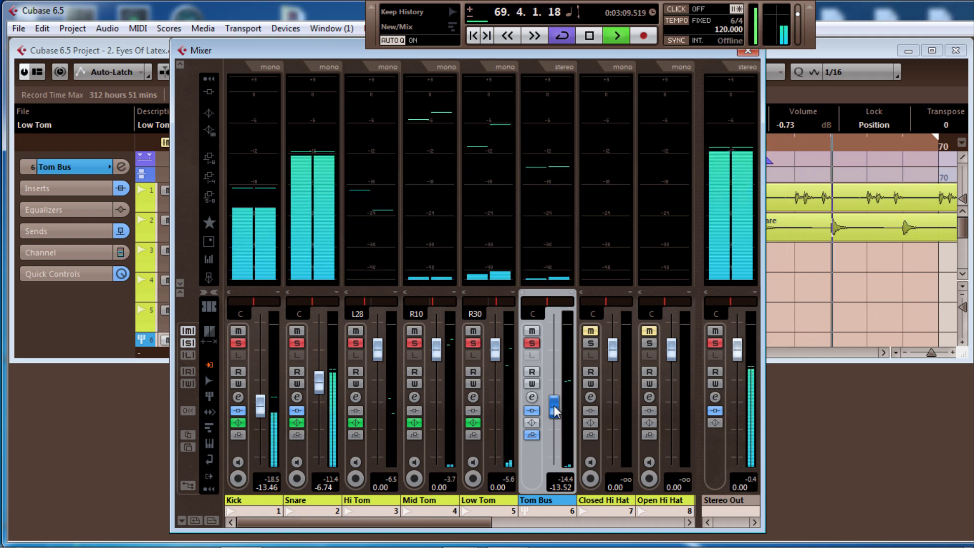
key("space")
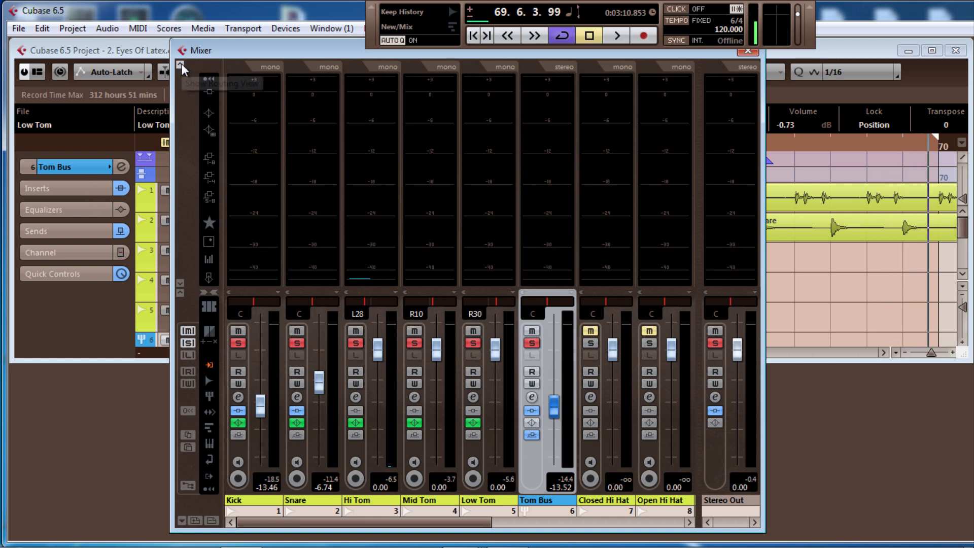
- Replace the mixer's large meters with the input and output routing section and reposition the mixer window
left_click(181, 285)
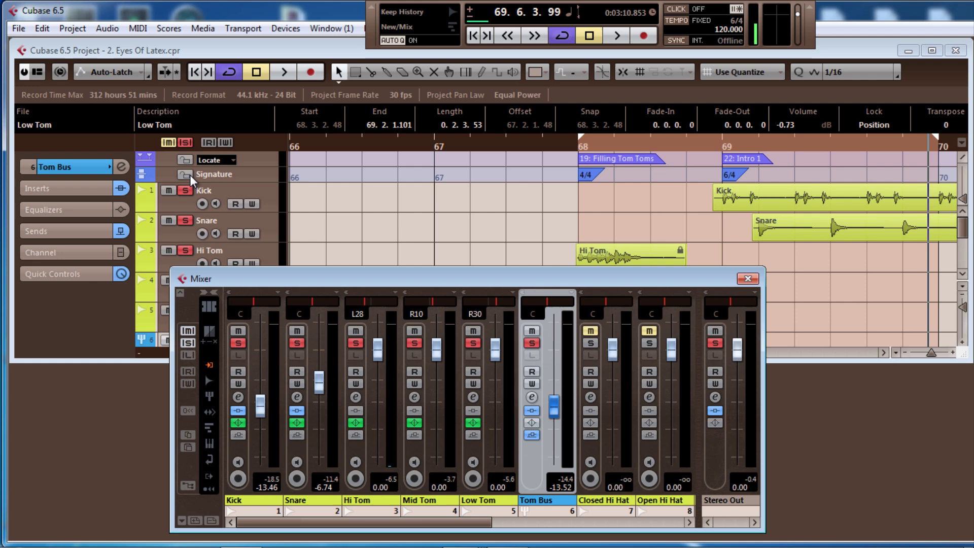
left_click(179, 294)
left_click(180, 65)
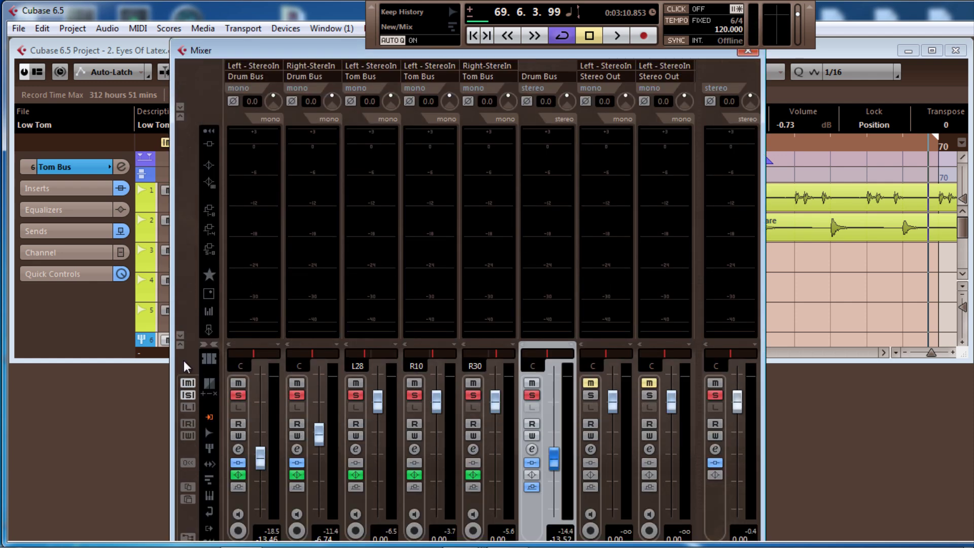
left_click(179, 340)
mouse_move(293, 291)
left_mouse_down()
mouse_move(306, 191)
mouse_move(293, 186)
mouse_move(278, 212)
left_mouse_up()
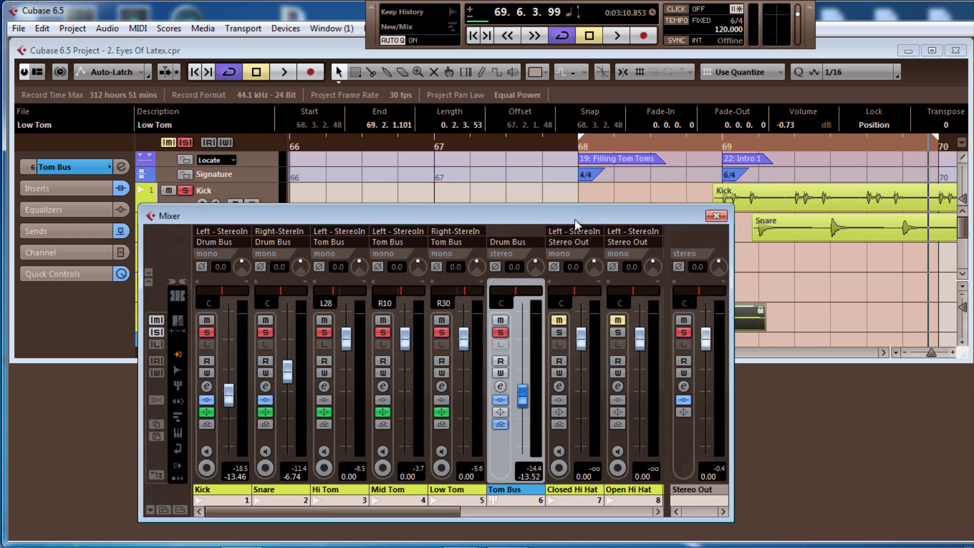
- Hide the mixer and lengthen the project window to bring the Crash and Drum Bus tracks into view
key("F3")
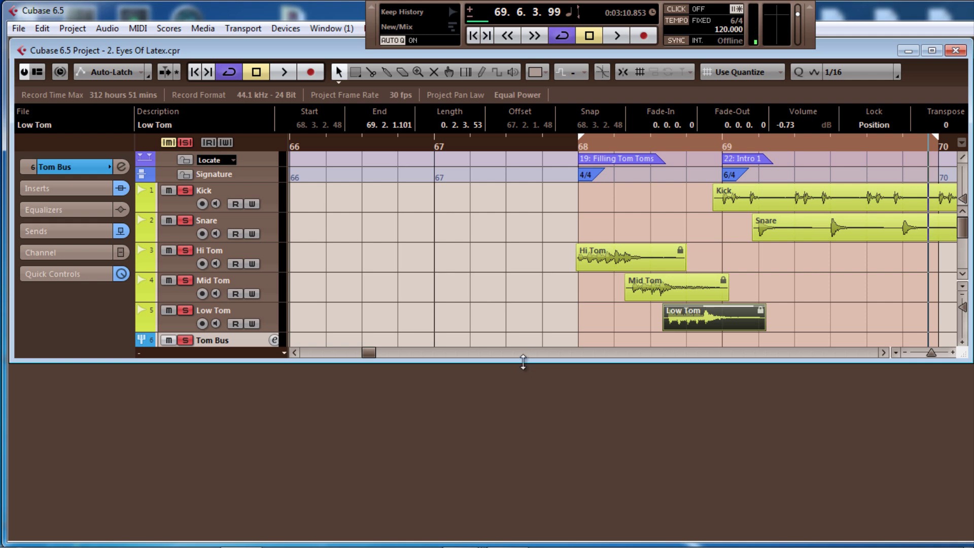
left_click_drag(523, 362, 507, 488)
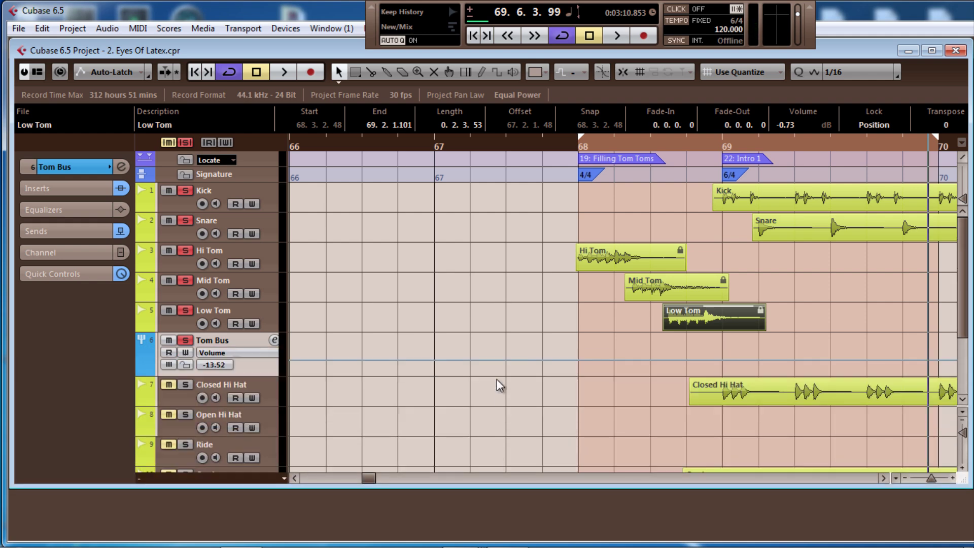
scroll(420, 319, "down", 2)
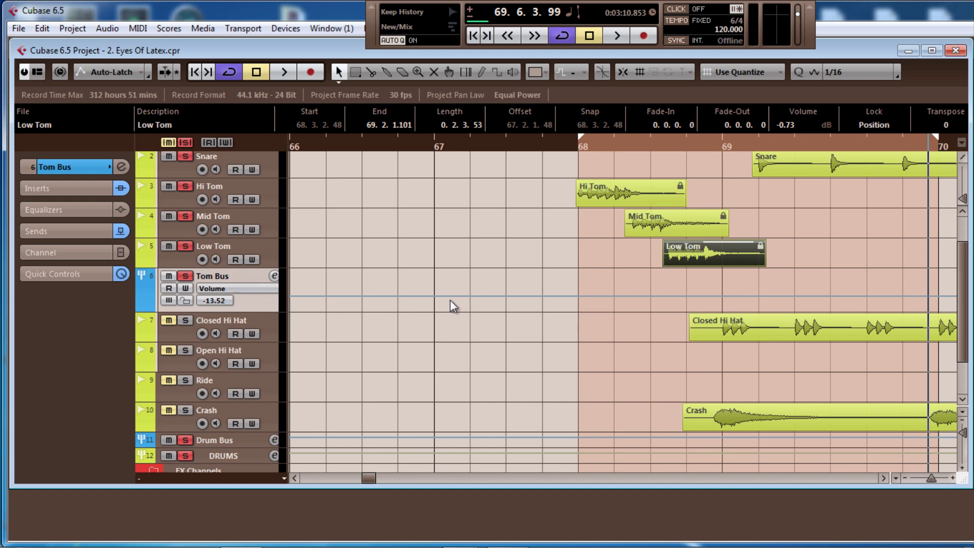
- Save the project twice under its existing name 2. Eyes Of Latex, overwriting the previous file
key("ctrl+shift+s")
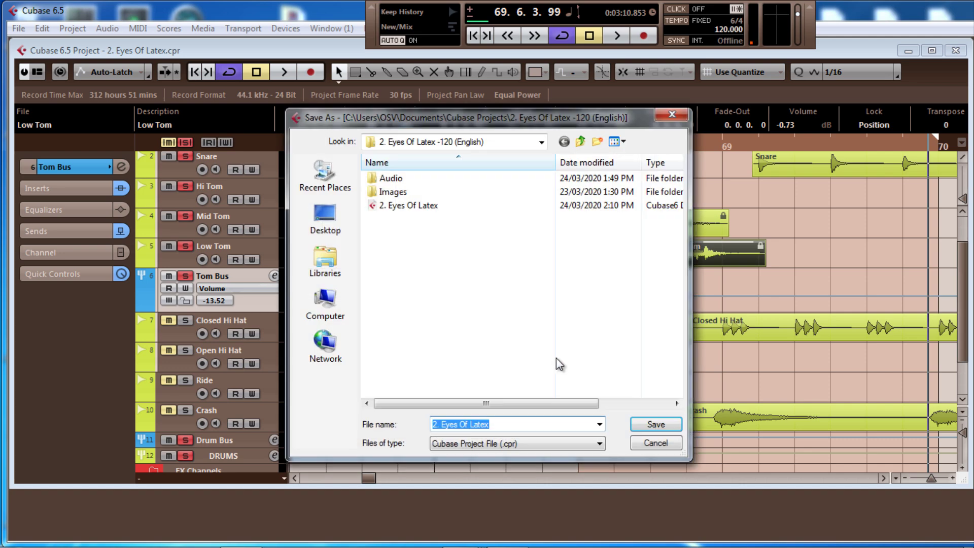
left_click(640, 427)
left_click(447, 304)
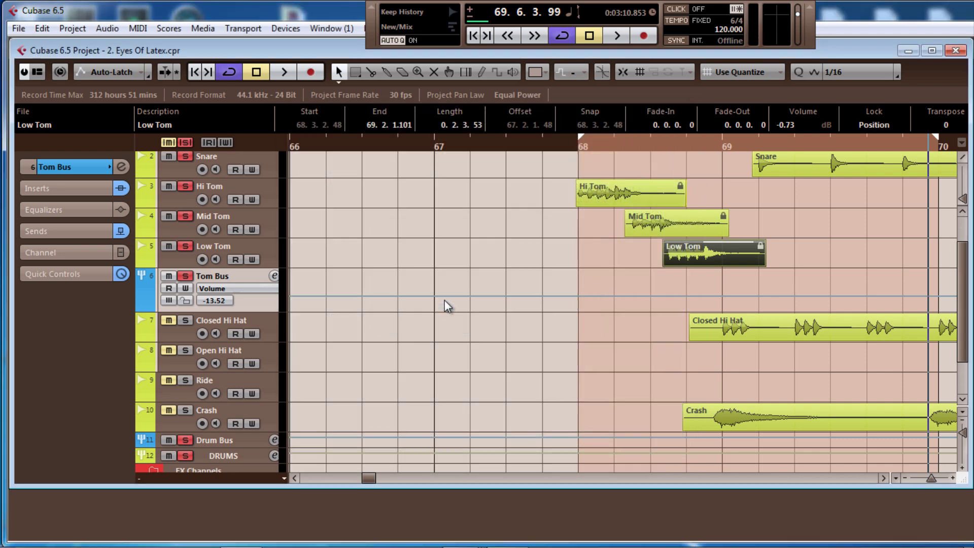
key("ctrl+shift+s")
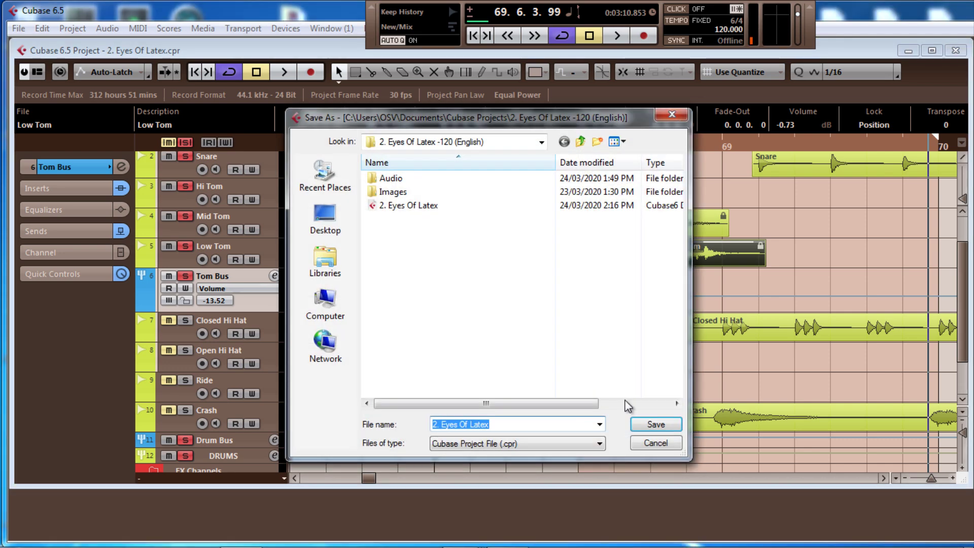
left_click(642, 427)
left_click(460, 305)
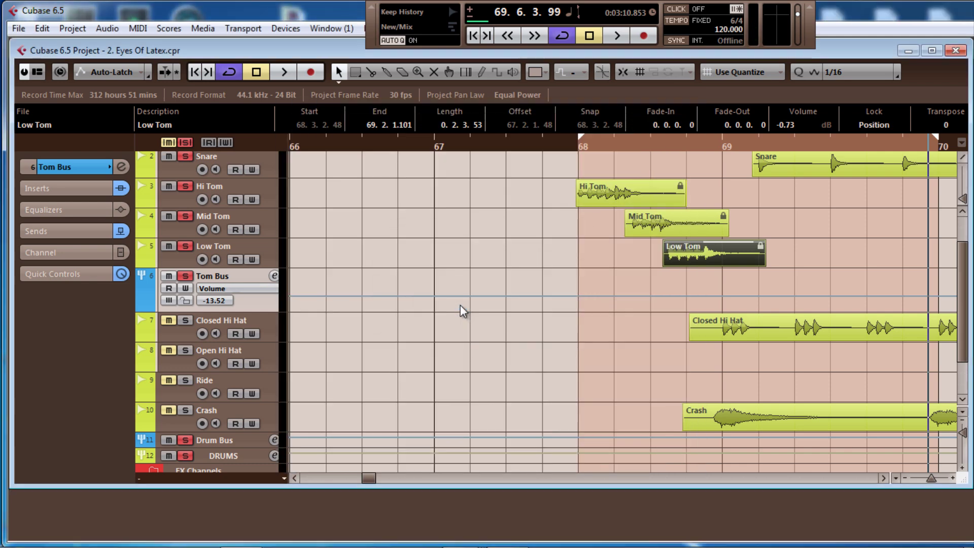
- Shrink the Kick through Tom Bus tracks to minimum height and lengthen the project window slightly
scroll(381, 287, "up", 2)
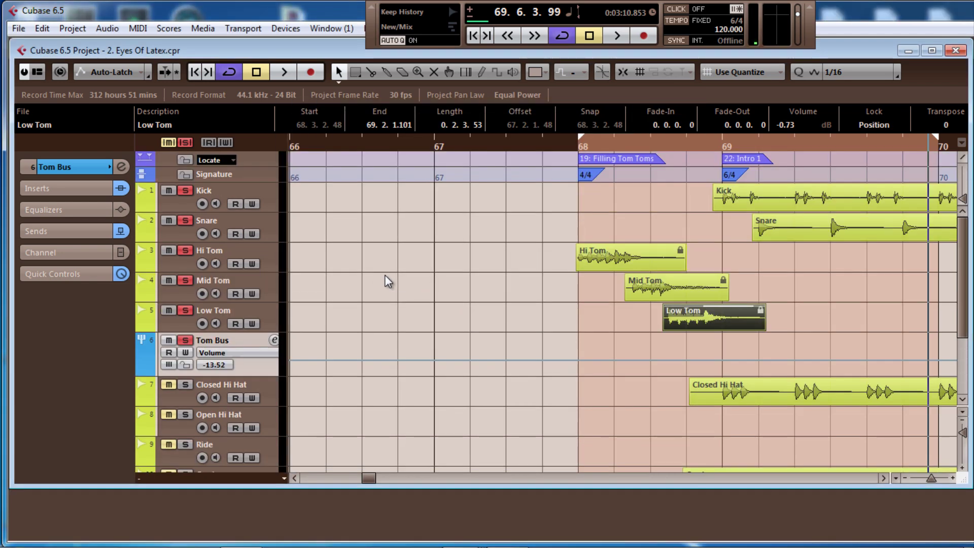
left_click(275, 203)
left_click(257, 361, "shift")
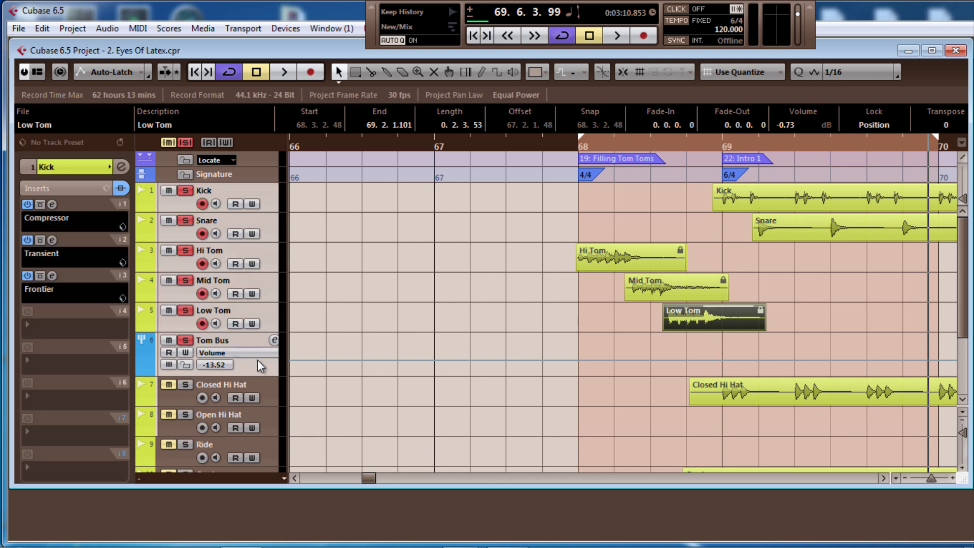
left_click_drag(266, 209, 266, 201)
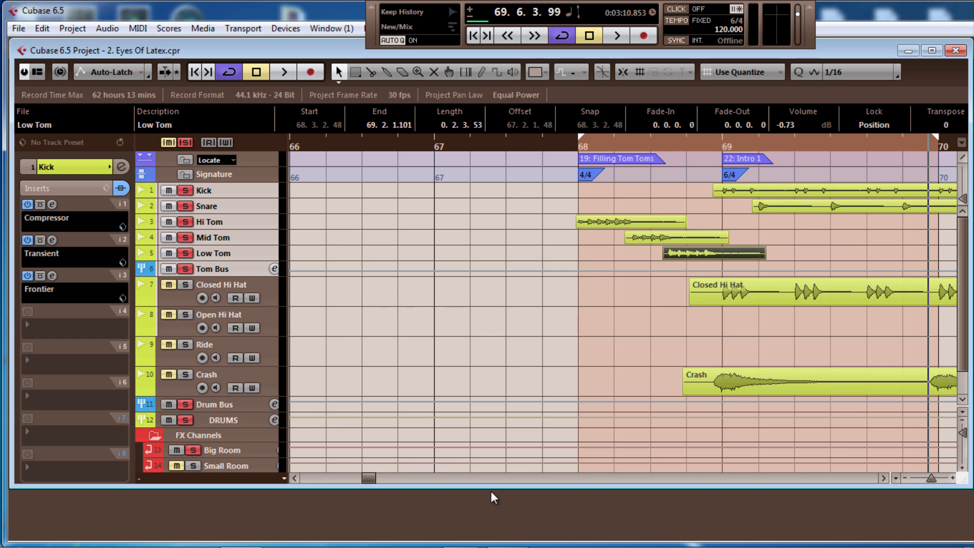
left_click_drag(491, 491, 491, 505)
left_click(87, 188)
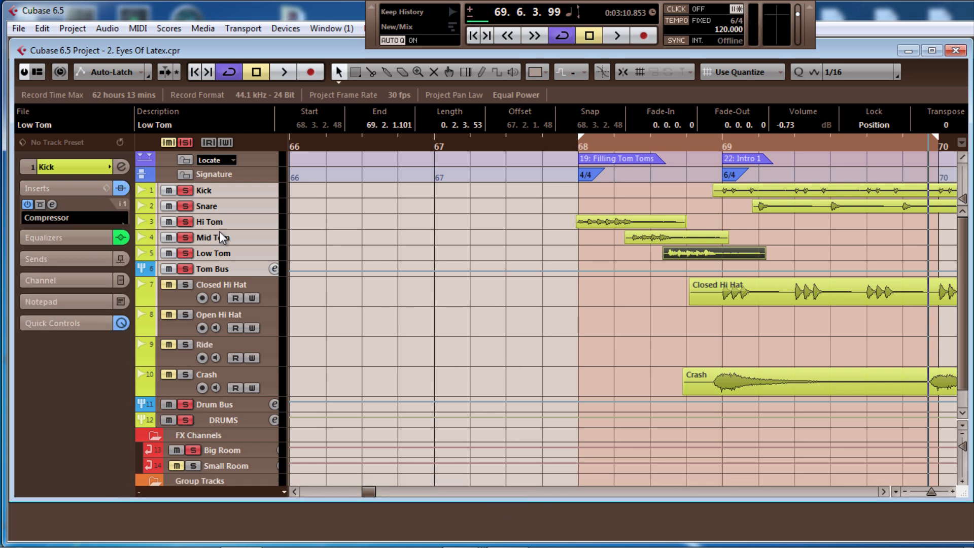
- Add one stereo group channel track and place it between the Crash and Drum Bus tracks
left_click(271, 286)
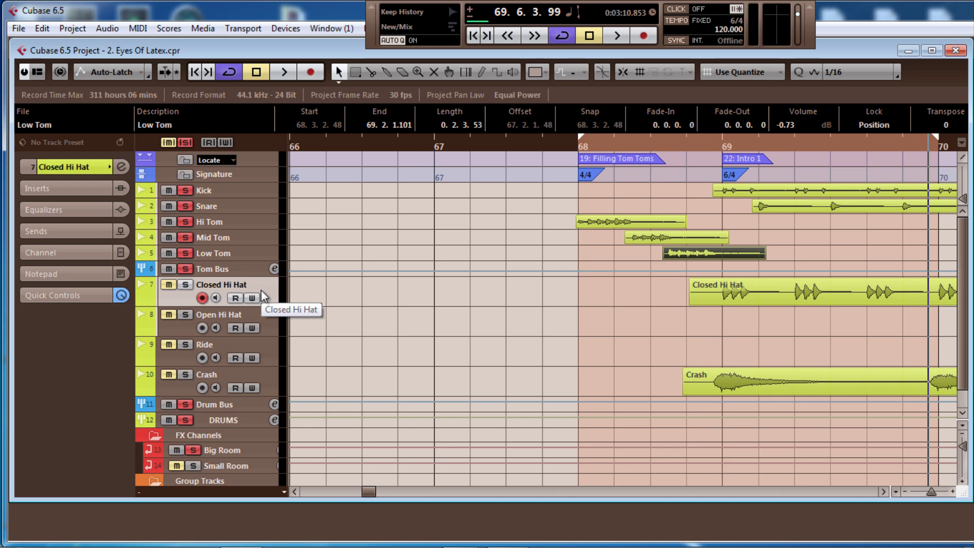
key("alt+g")
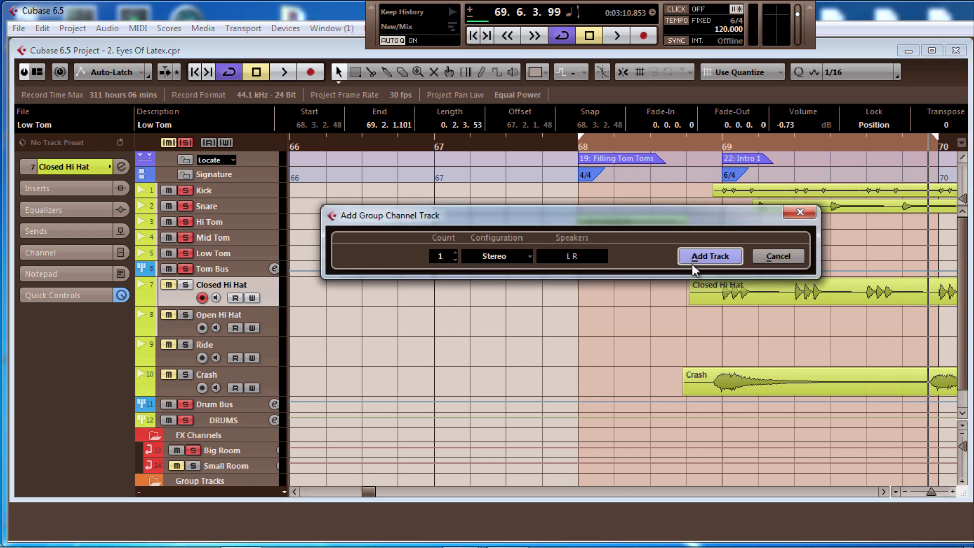
left_click(693, 257)
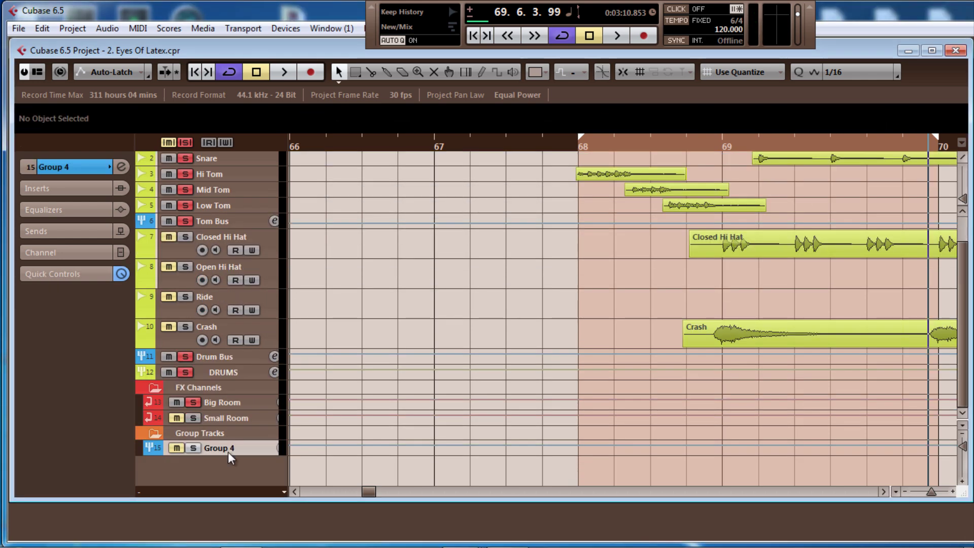
left_click_drag(227, 451, 230, 353)
- Rename the new group track as Hi-Ride-Crash Bus
double_click(219, 357)
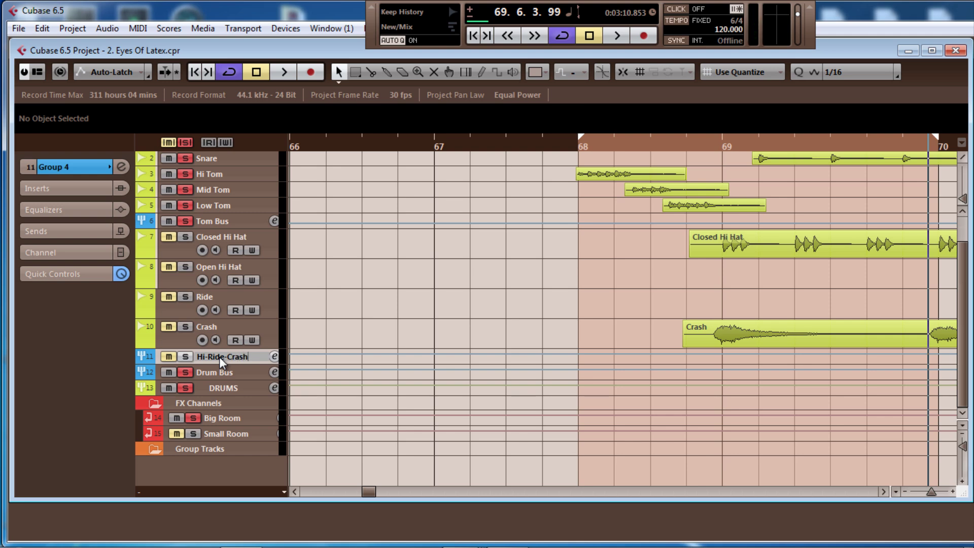
type("Bus")
key("Return")
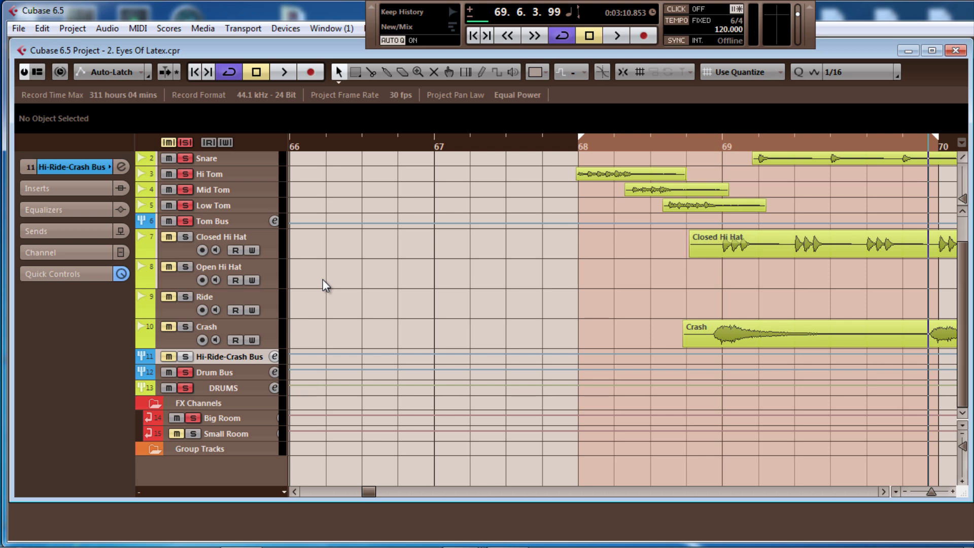
- In the mixer, route the Closed Hi Hat channel's output to the Hi-Ride-Crash Bus group
key("F3")
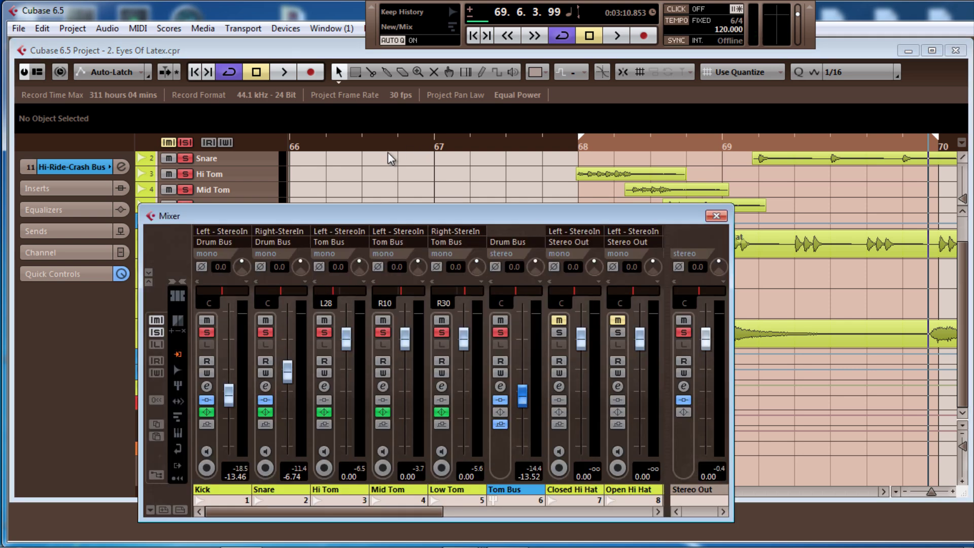
mouse_move(379, 212)
left_mouse_down()
mouse_move(379, 198)
mouse_move(374, 208)
left_mouse_up()
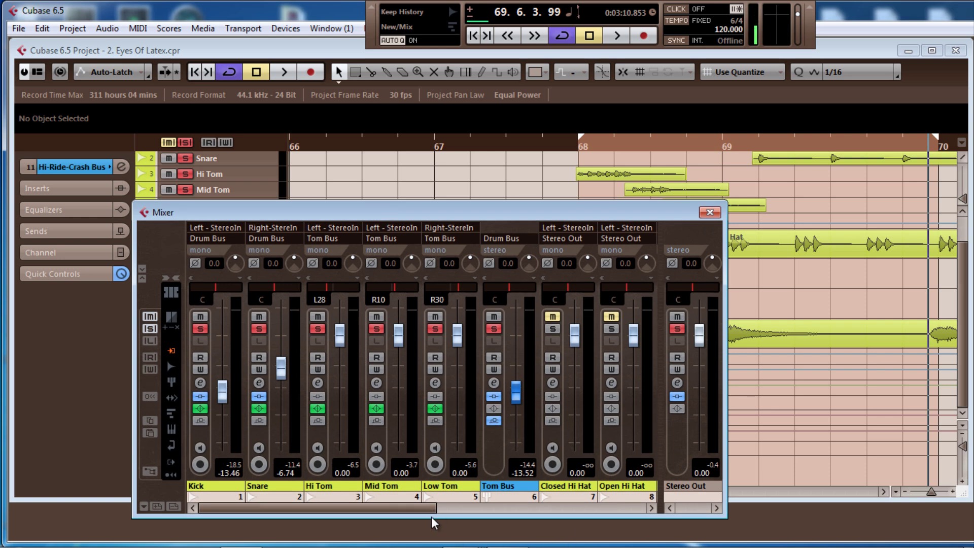
left_click_drag(443, 510, 481, 510)
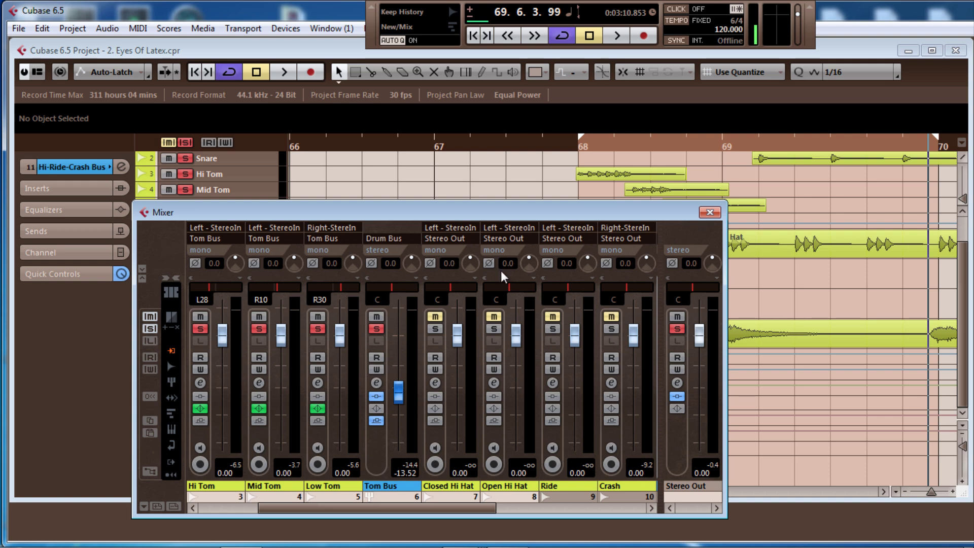
left_click_drag(464, 509, 497, 514)
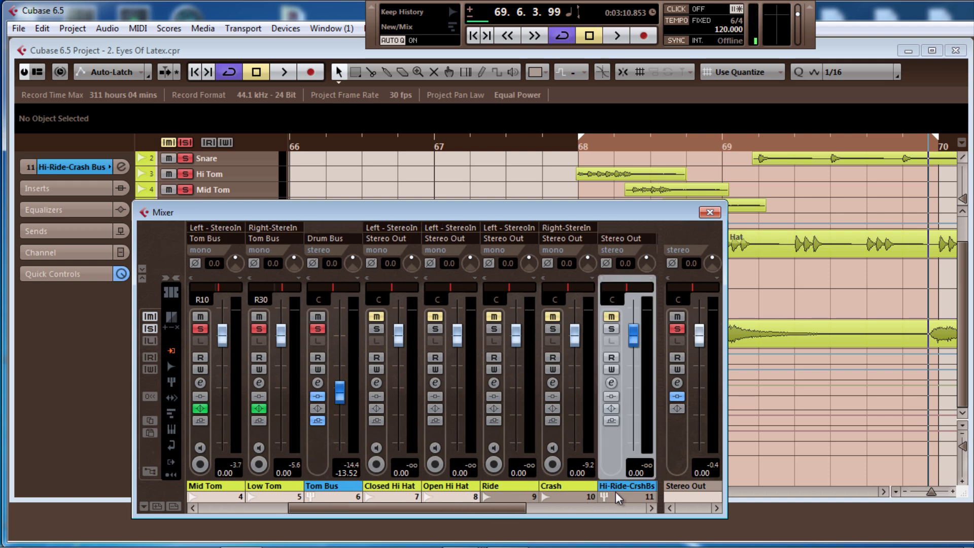
left_click(398, 239)
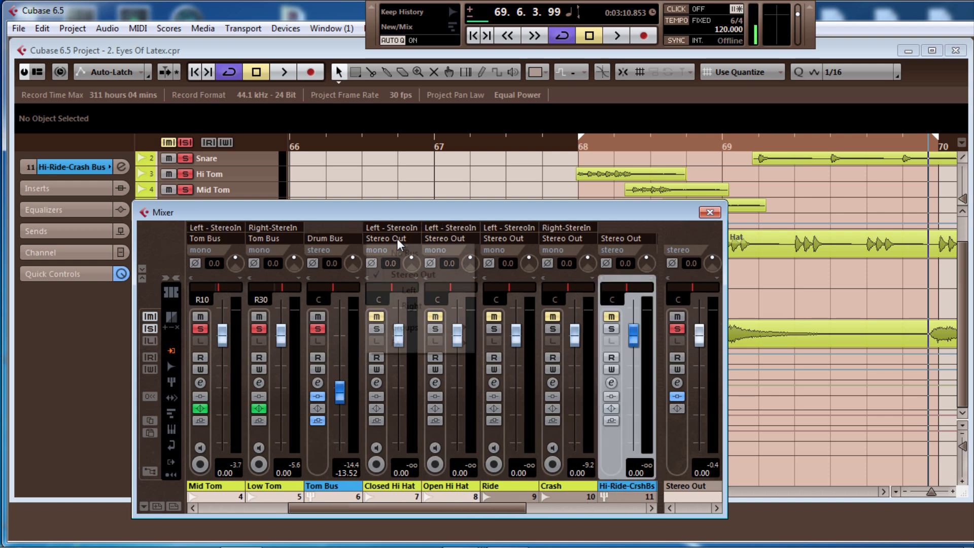
mouse_move(409, 330)
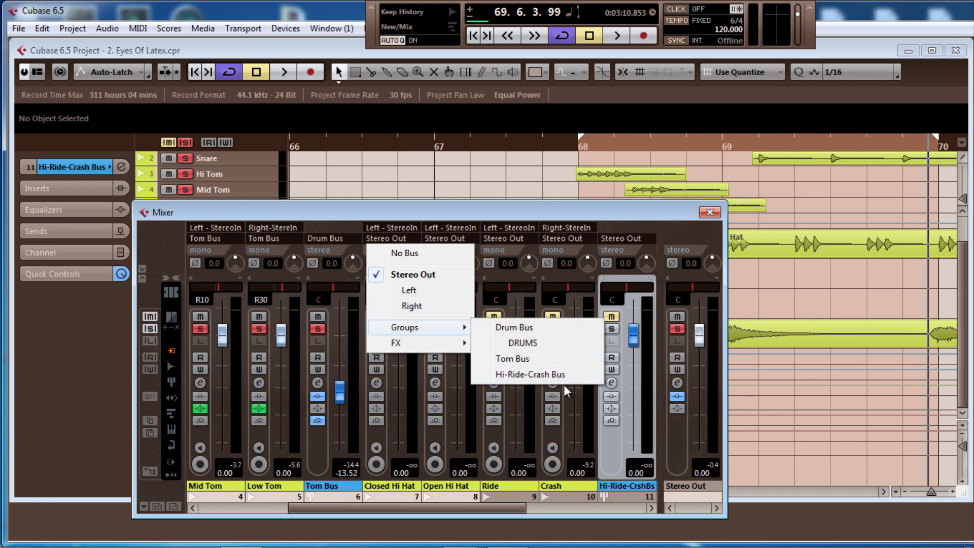
left_click(557, 374)
- Route the outputs of the Open Hi Hat, Ride and Crash channels to the Hi-Ride-Crash Bus group
left_click(457, 238)
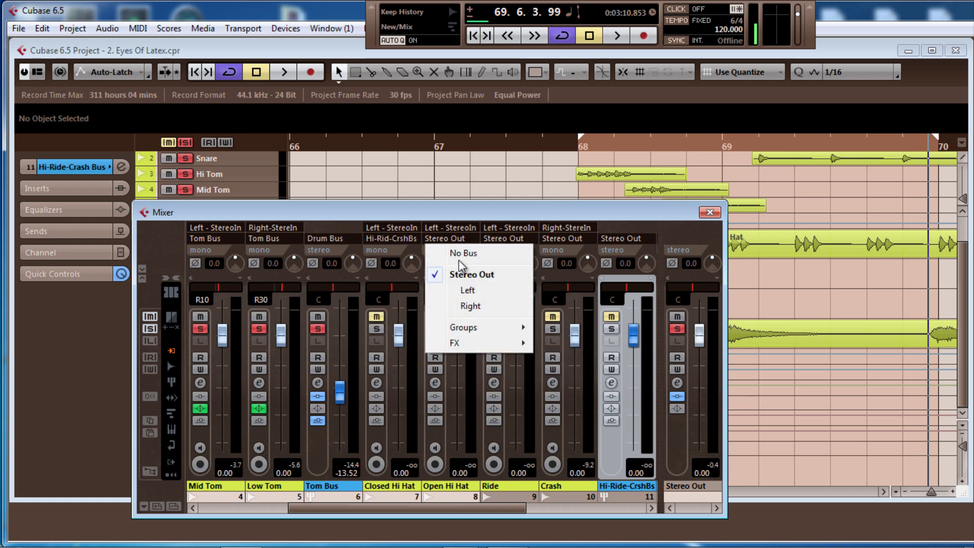
mouse_move(474, 329)
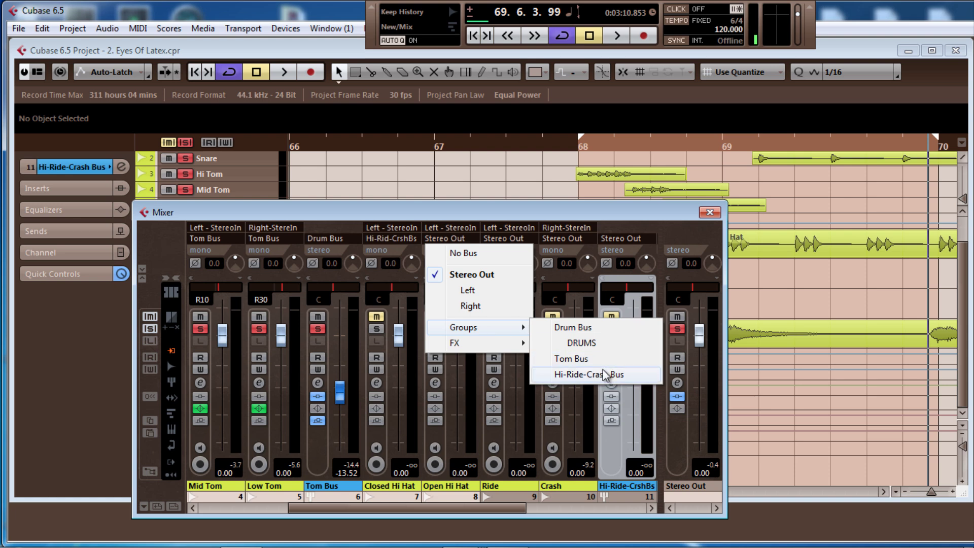
left_click(560, 374)
left_click(515, 239)
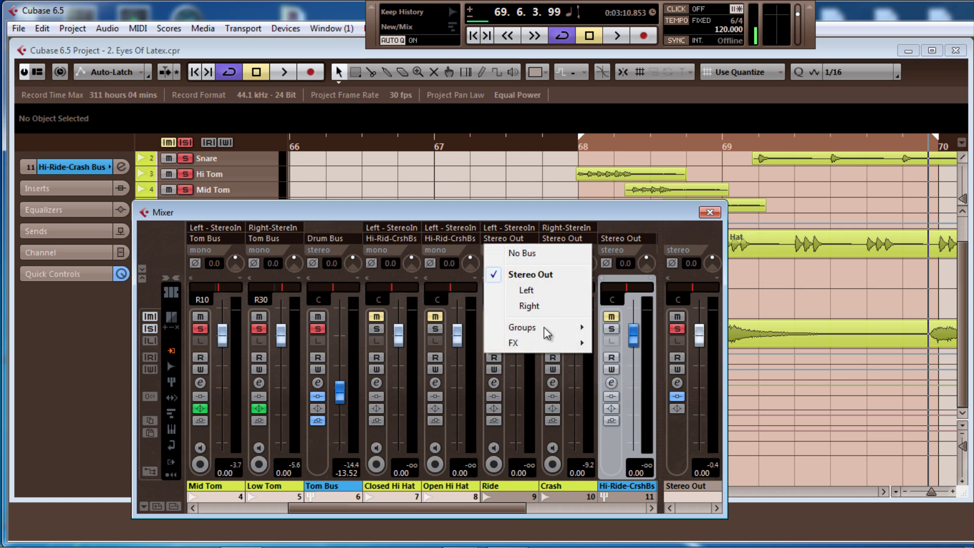
mouse_move(545, 332)
left_click(626, 374)
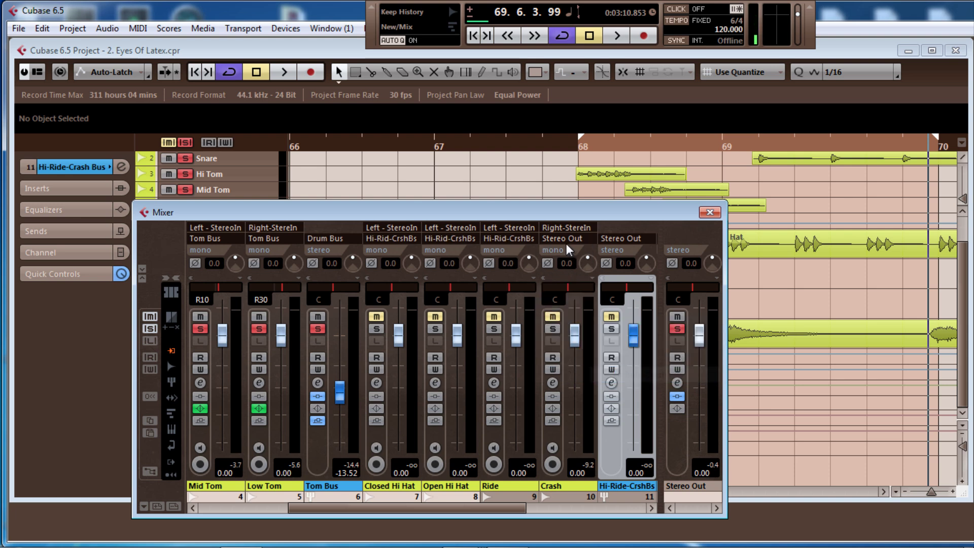
left_click(564, 238)
mouse_move(602, 329)
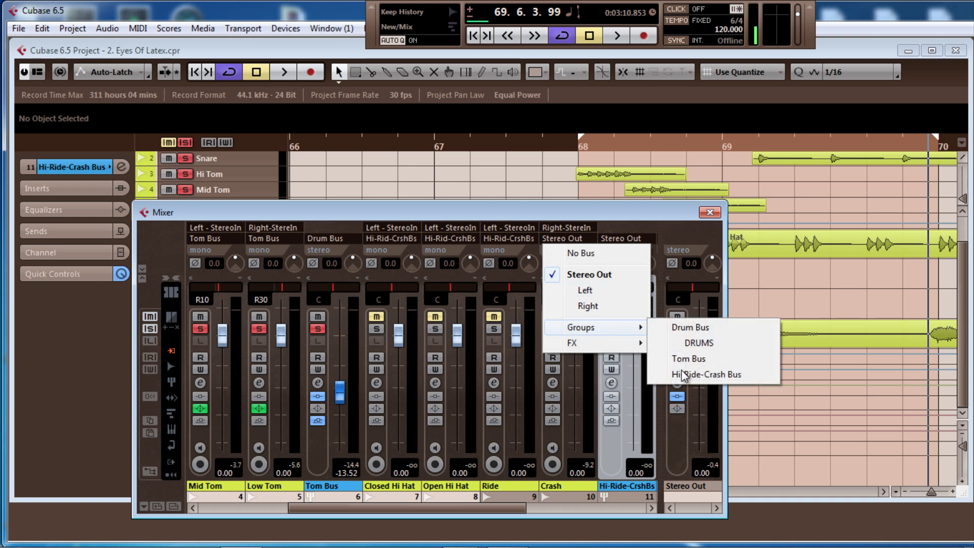
left_click(680, 374)
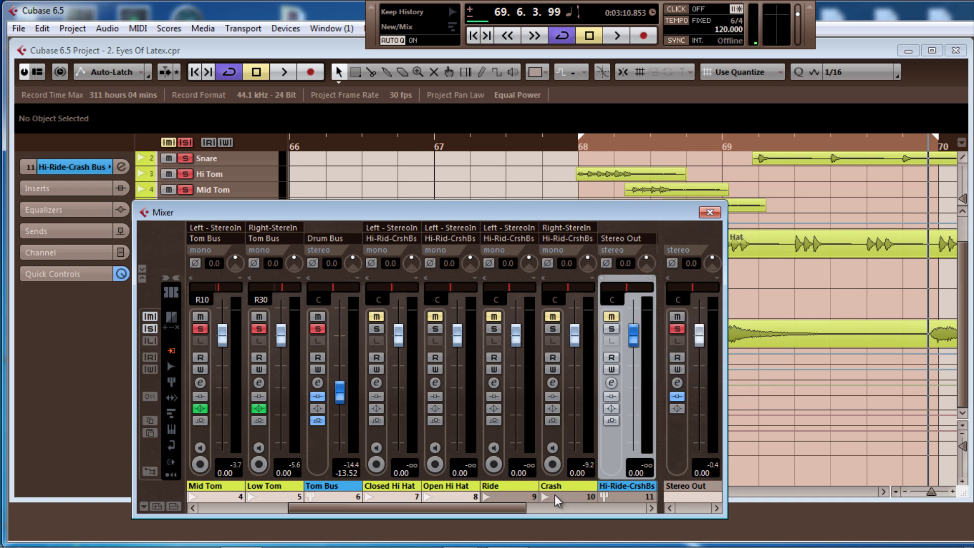
- Solo the Hi-Ride-Crash Bus channel and route its output to the Drum Bus group
left_click_drag(511, 516, 541, 515)
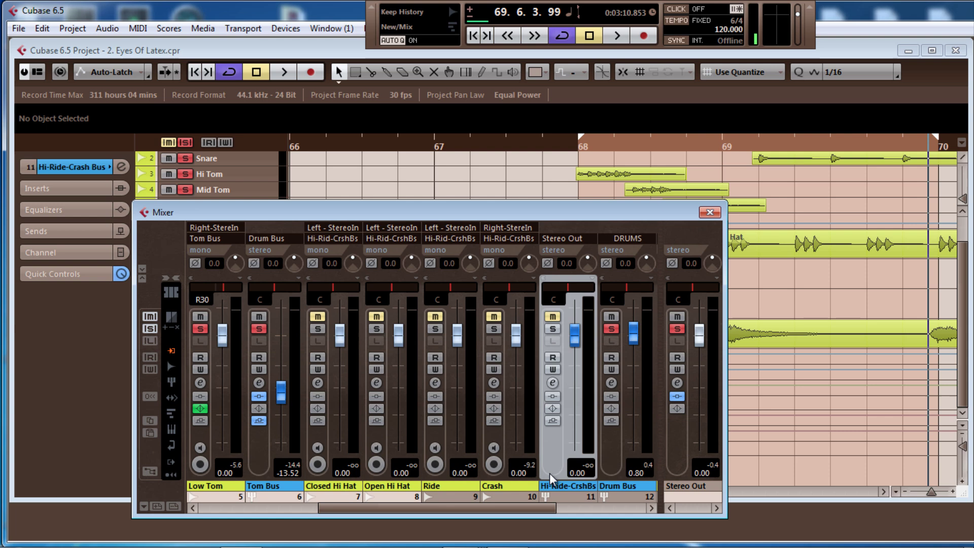
left_click(553, 328)
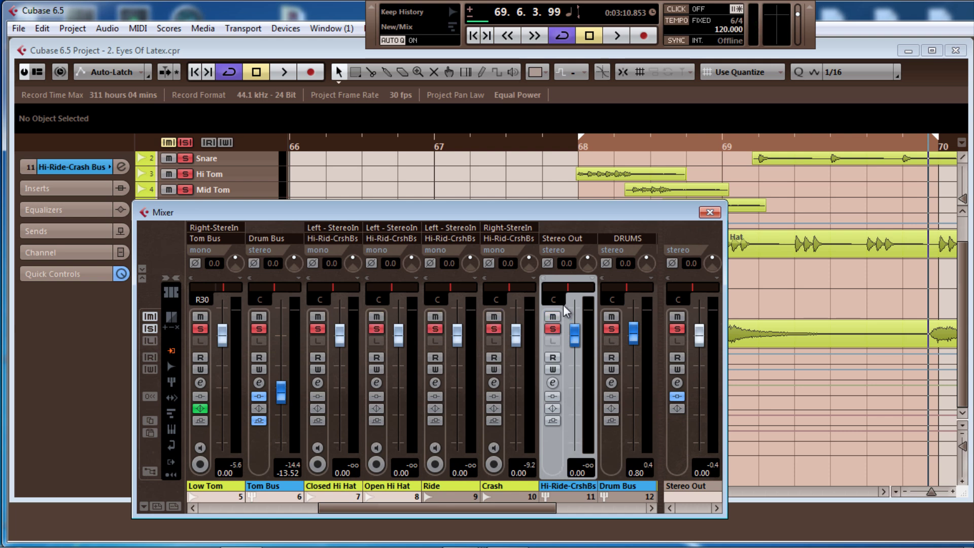
left_click(554, 240)
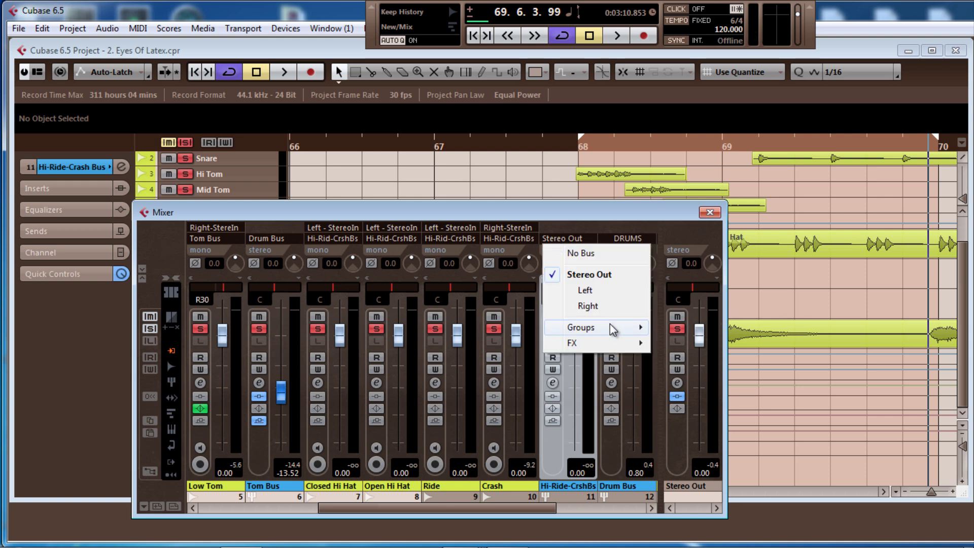
mouse_move(614, 329)
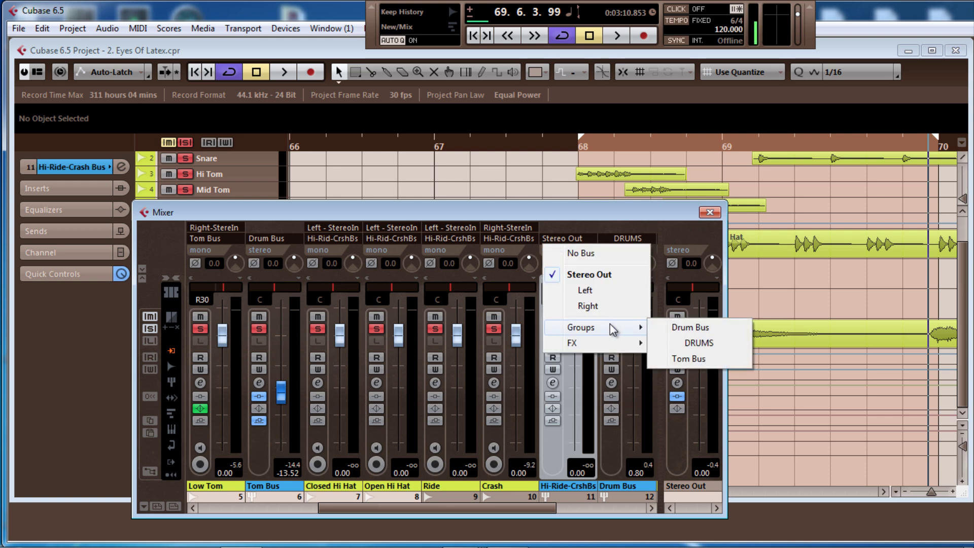
left_click(700, 329)
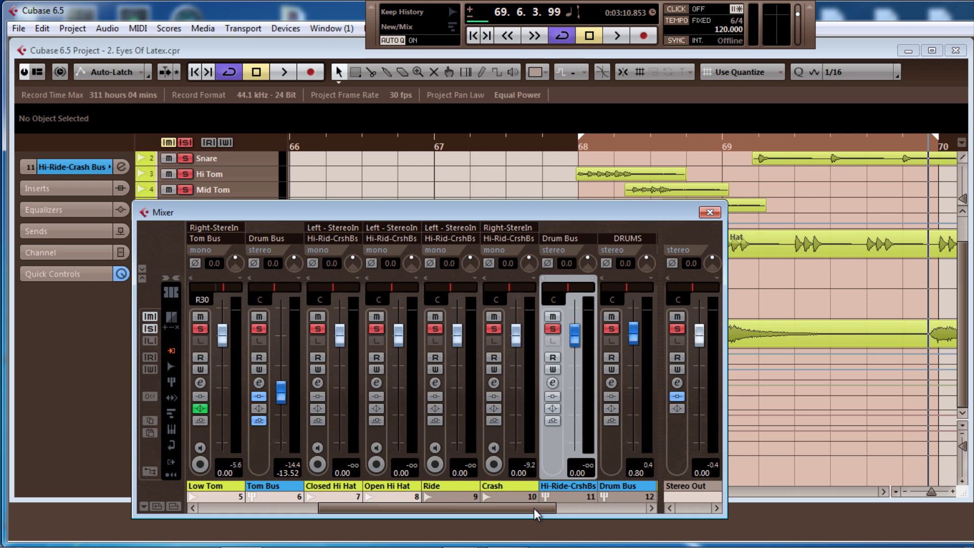
- Close the mixer, clear all solos and solo only the Closed Hi Hat track
left_click_drag(535, 514, 505, 514)
left_click_drag(479, 513, 383, 505)
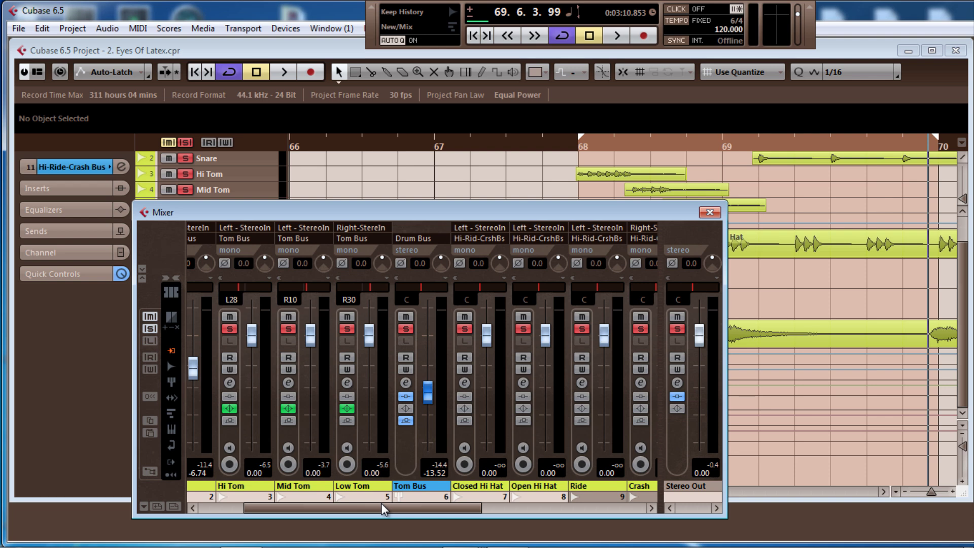
left_click(710, 212)
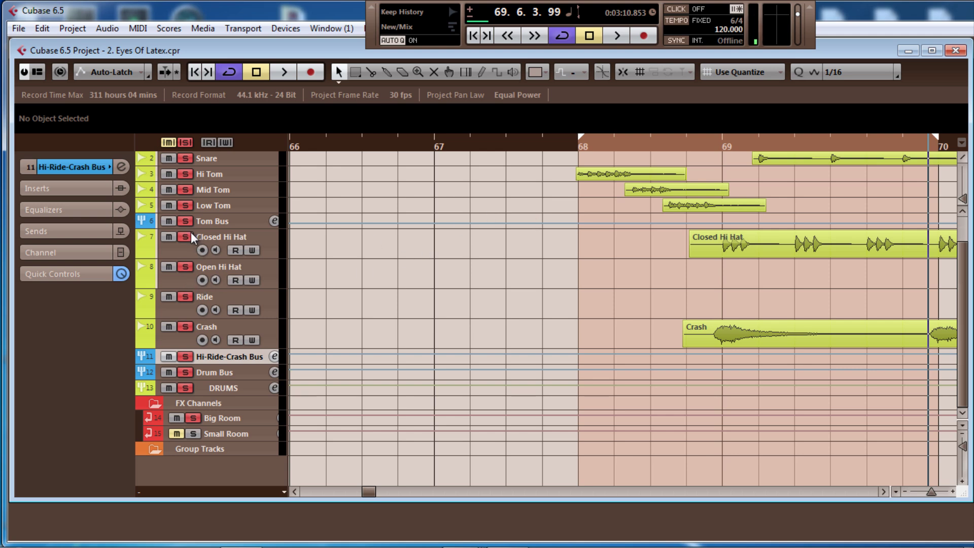
left_click(185, 142)
left_click(185, 237)
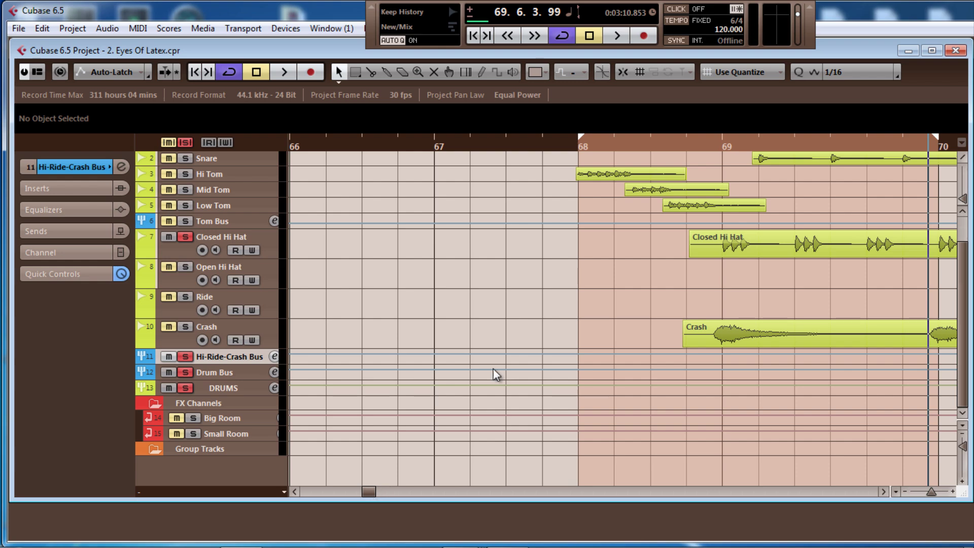
- Set the loop range to the first Closed Hi Hat clip at bar 1 and play it from the start
scroll(601, 325, "up", 3)
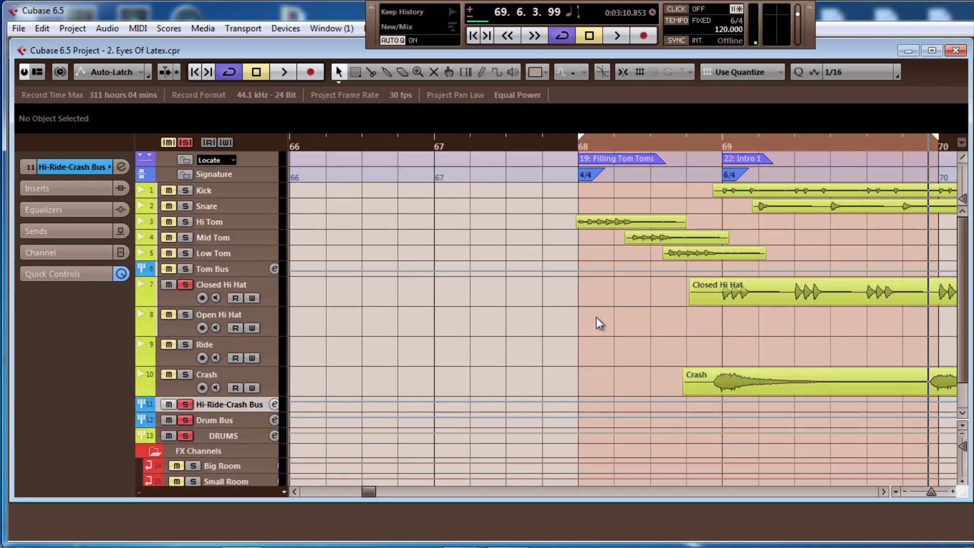
left_click_drag(936, 490, 928, 493)
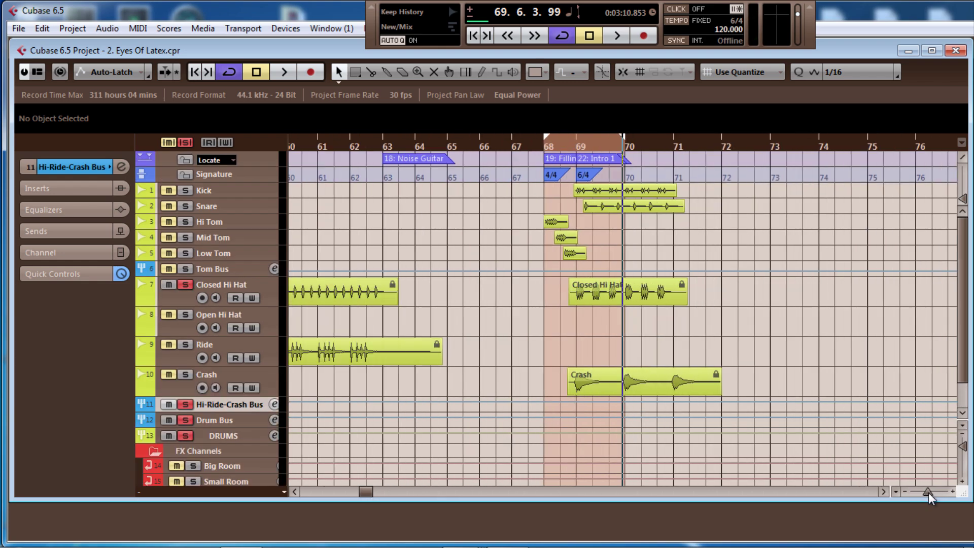
scroll(652, 343, "down", 3)
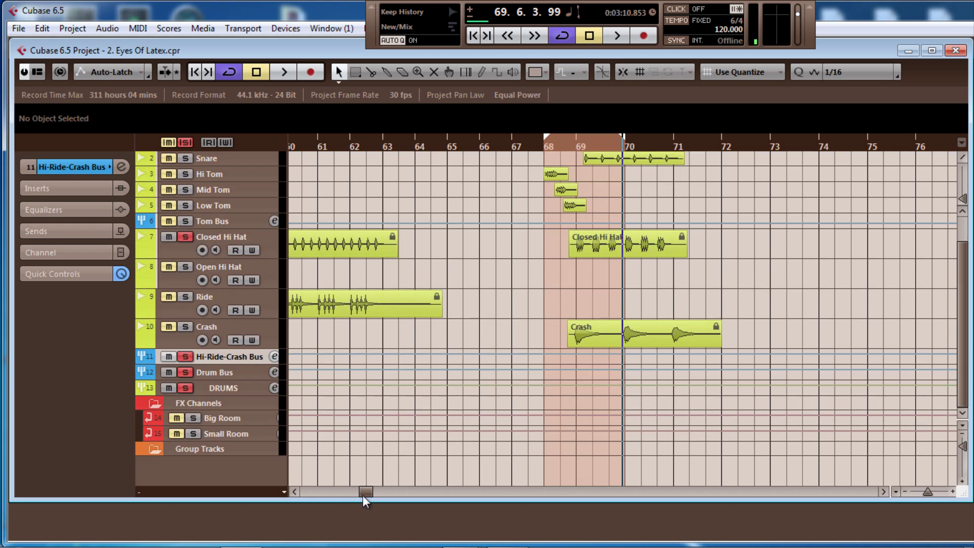
left_click_drag(363, 493, 296, 490)
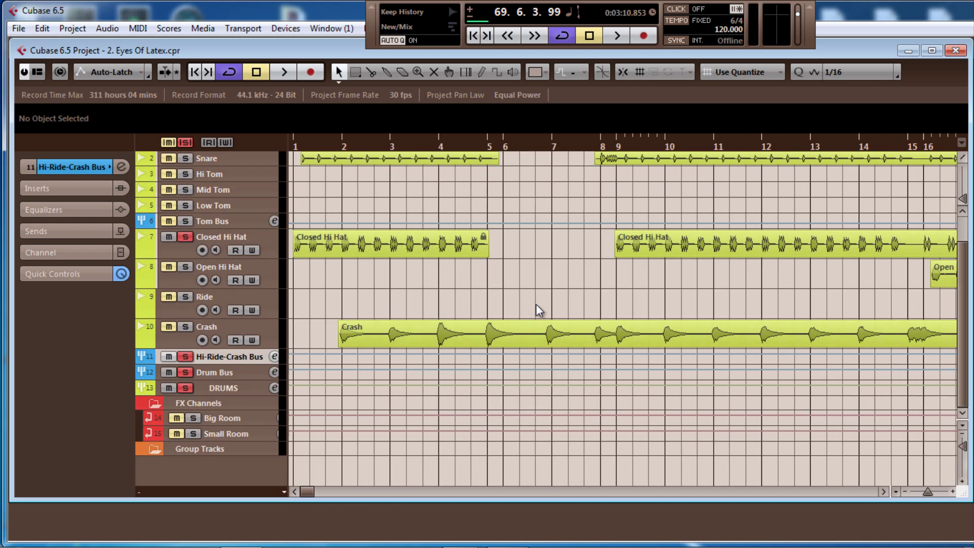
left_click_drag(498, 234, 301, 255)
key("p")
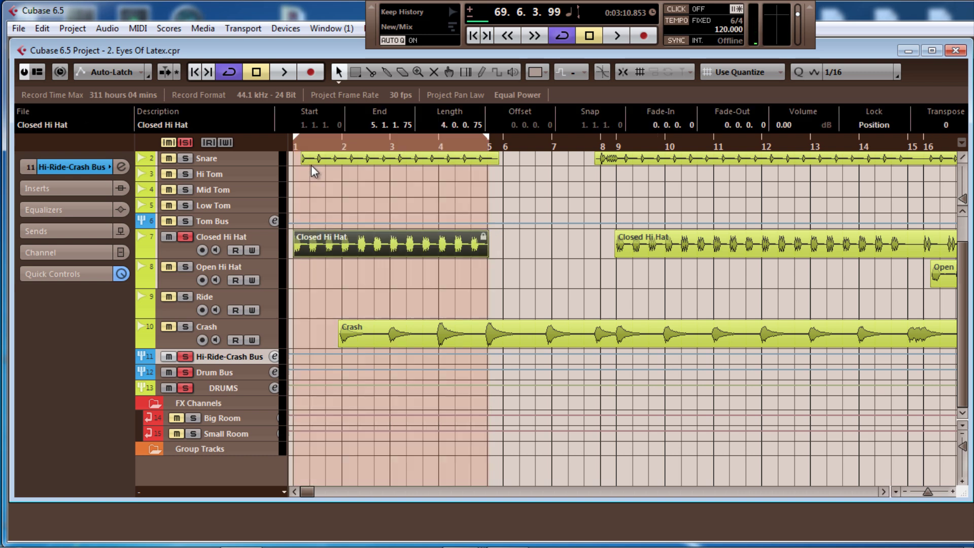
left_click(295, 146)
key("space")
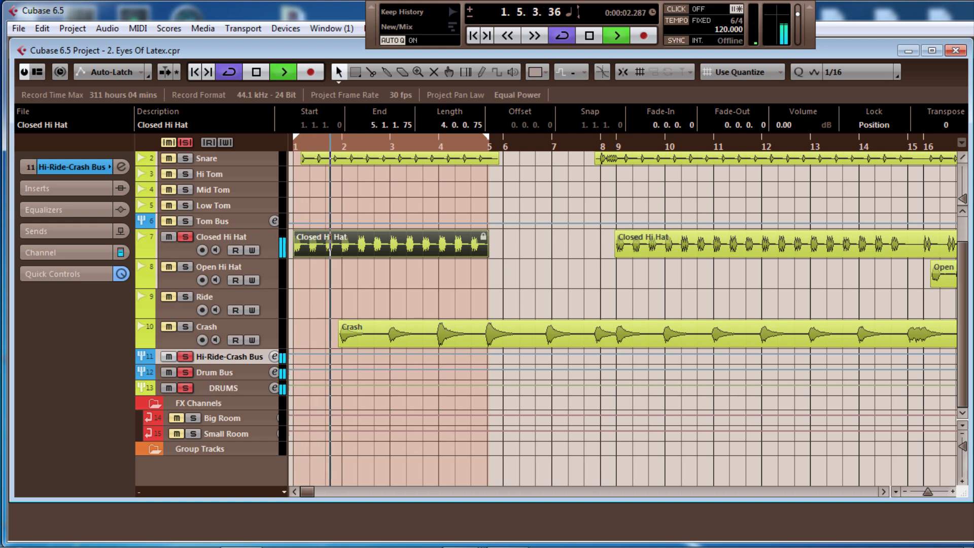
- Bring the Stereo Out's SPAN analyzer into view and place it clear of the track list
left_click_drag(973, 82, 492, 101)
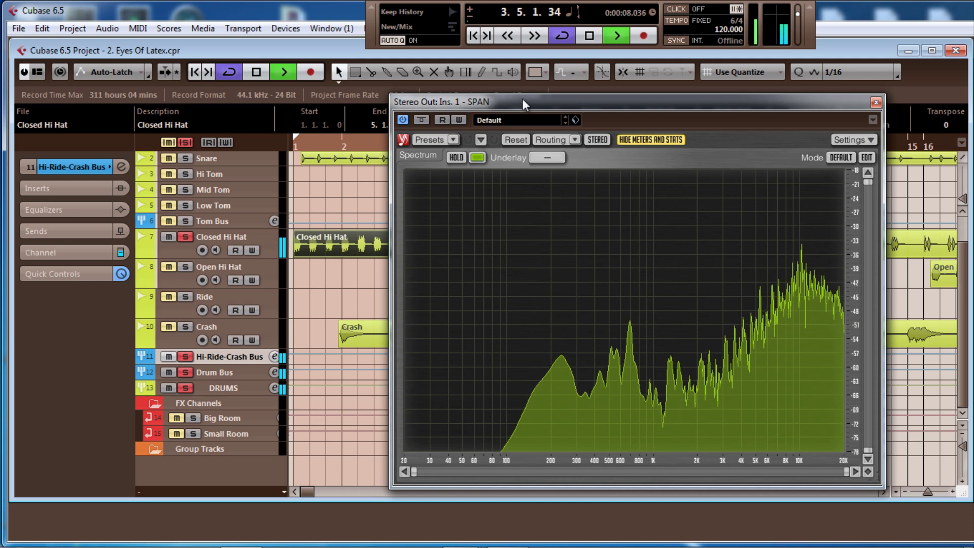
left_click_drag(523, 98, 525, 93)
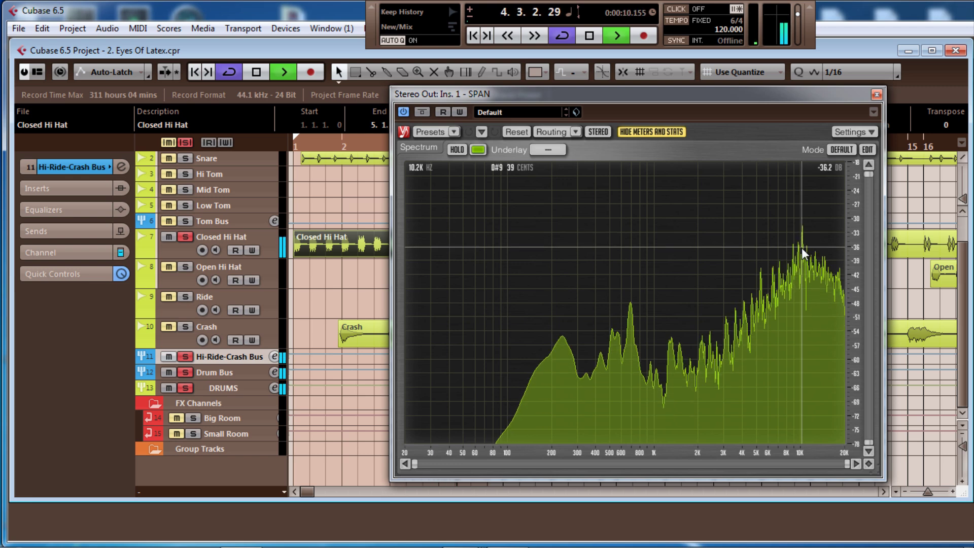
left_click_drag(628, 97, 717, 105)
- Open the Closed Hi Hat channel settings and set EQ band 1 to High Pass I at 189 Hz
left_click(178, 247)
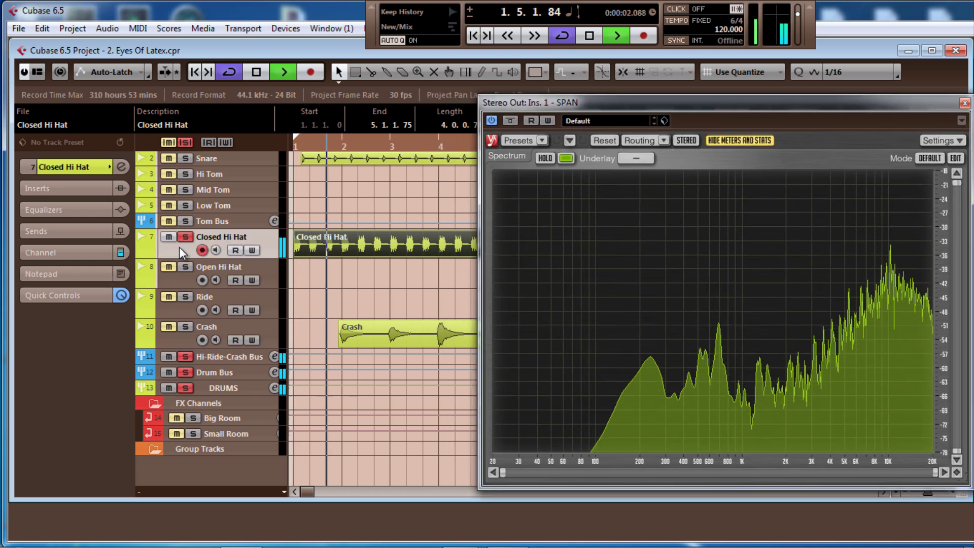
key("e")
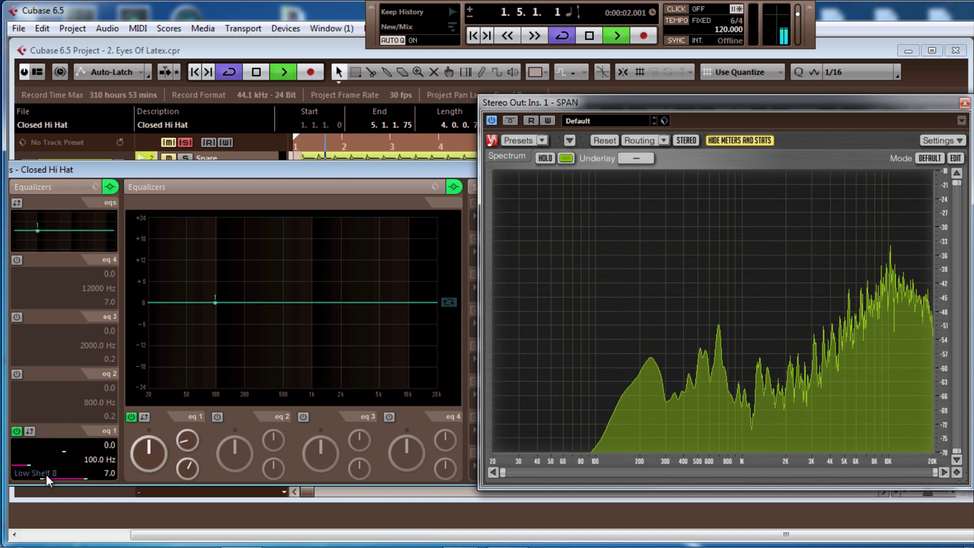
scroll(46, 474, "down", 2)
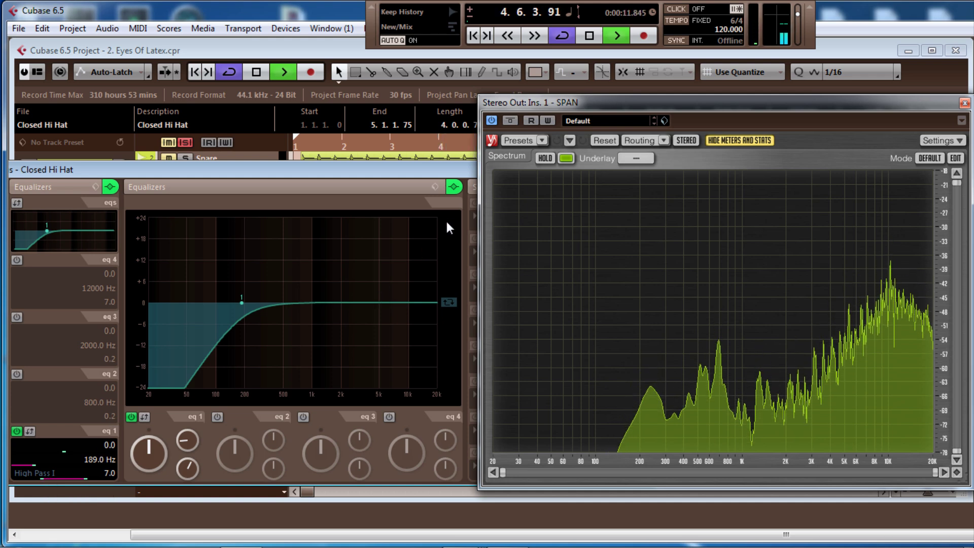
- Compare the Closed Hi Hat sound with its equalizers bypassed and active
left_click(453, 189)
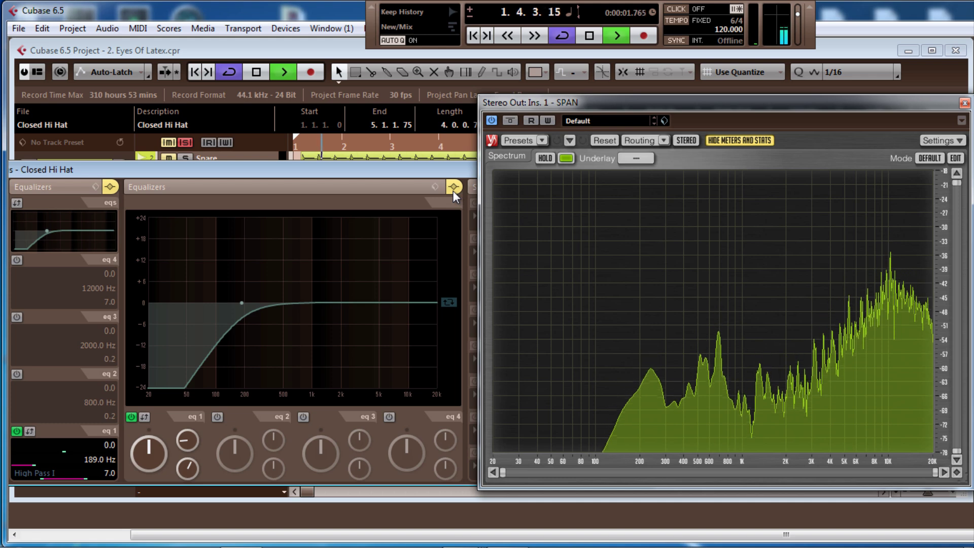
left_click(453, 191)
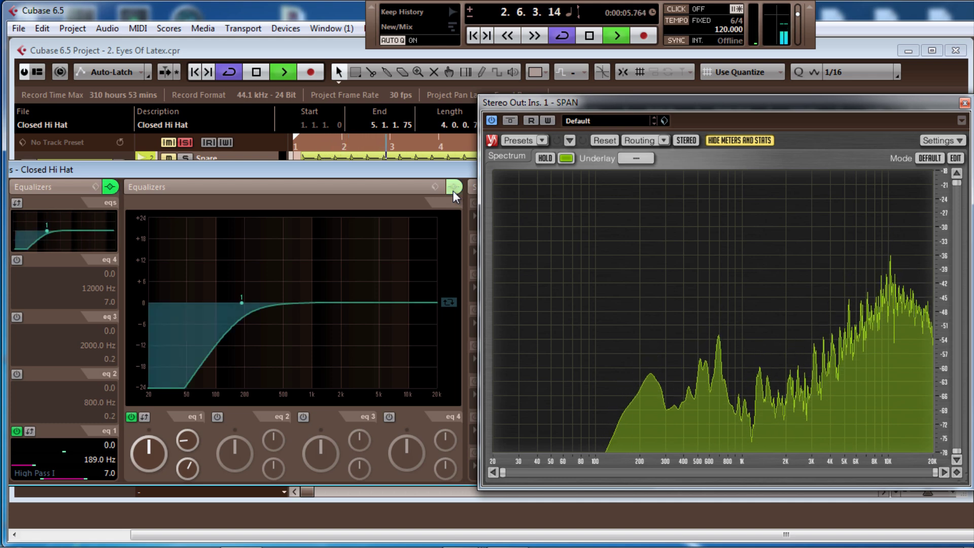
left_click(453, 191)
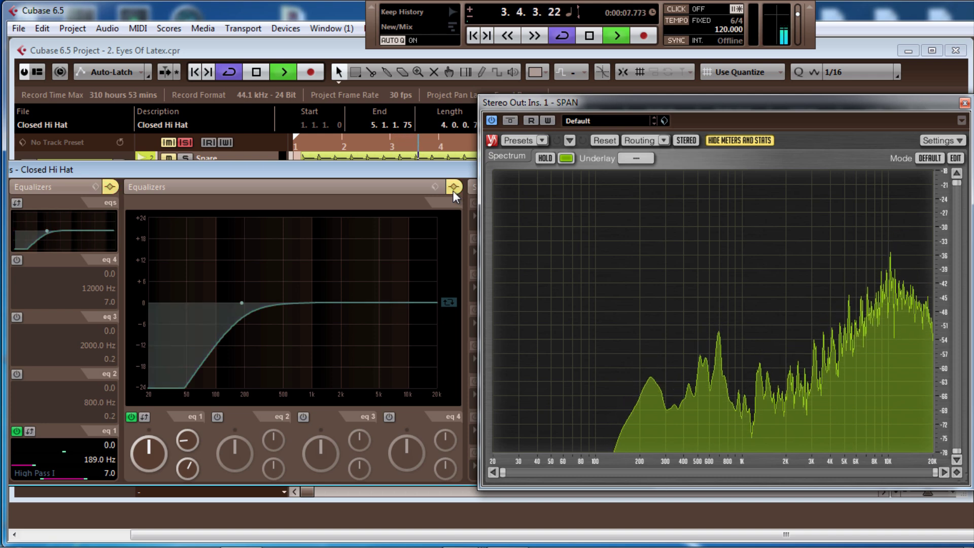
left_click(453, 191)
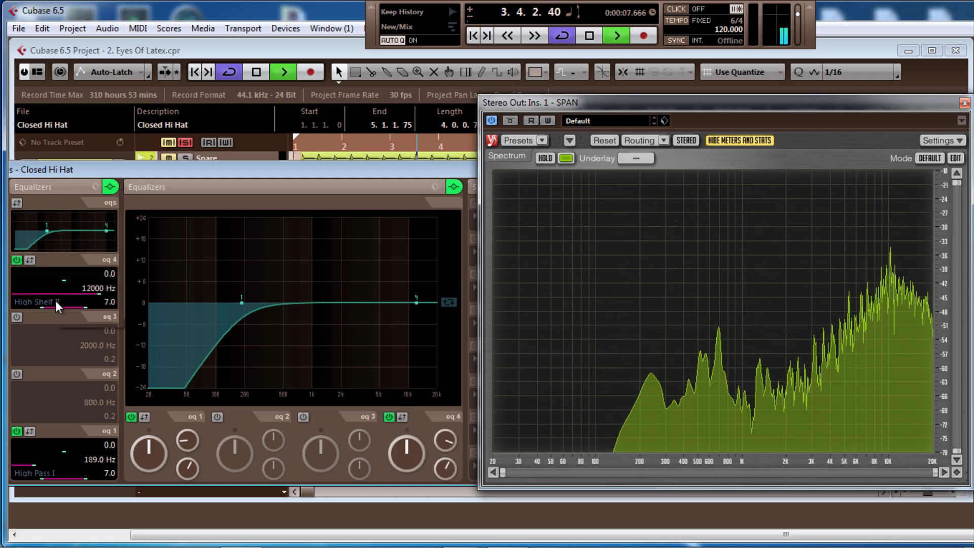
- Set the Closed Hi Hat's EQ band 4 to Low Pass II at 15245 Hz with Q 4.6, and restart playback from bar 1
scroll(56, 300, "up", 1)
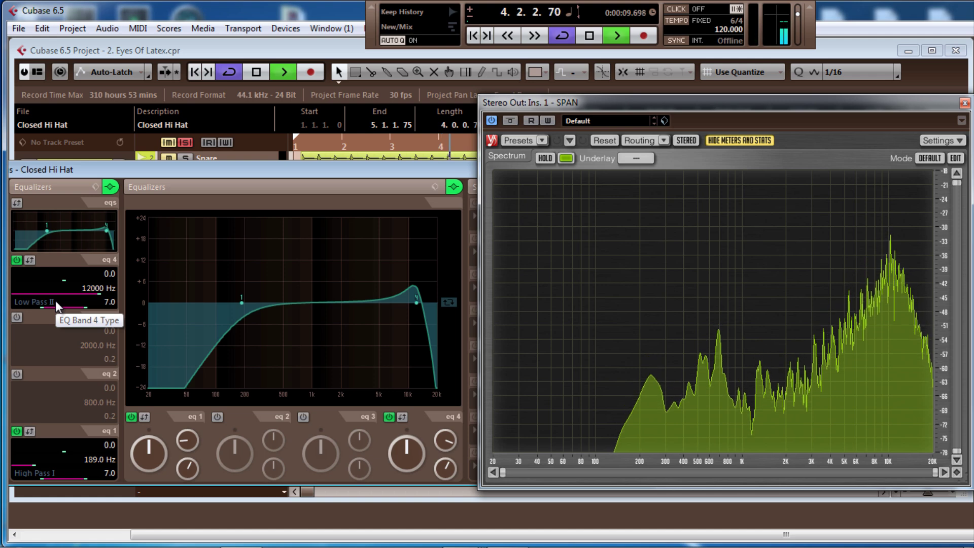
scroll(55, 301, "down", 5)
scroll(56, 300, "down", 10)
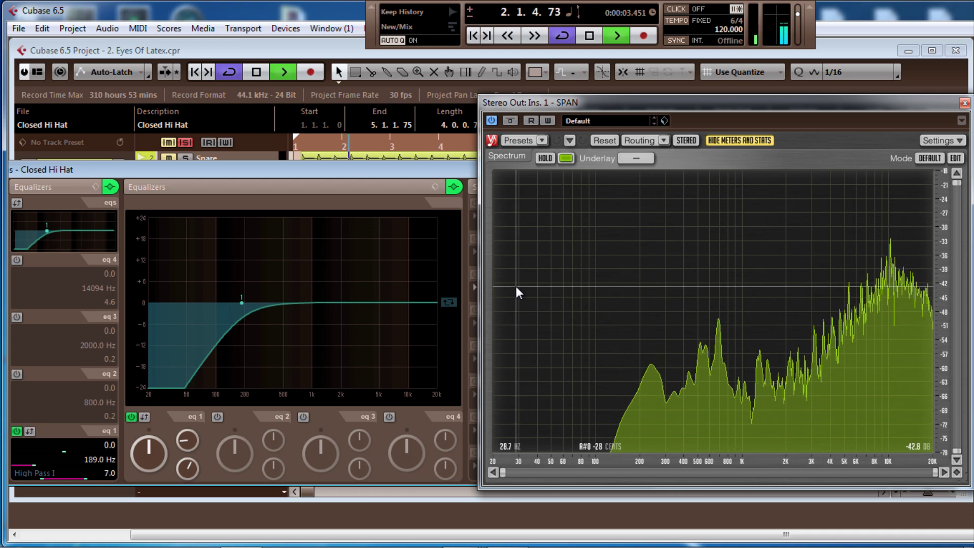
key("ctrl+z")
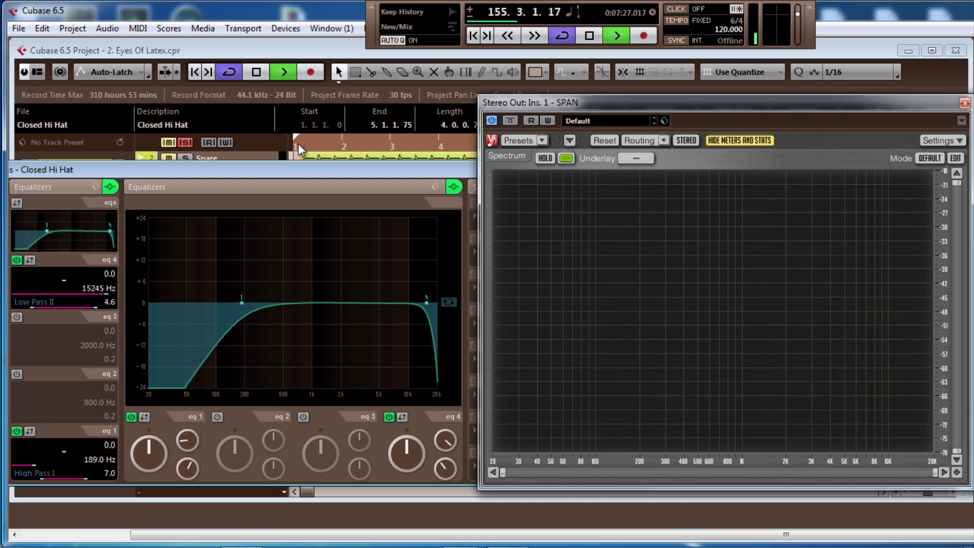
left_click(299, 144)
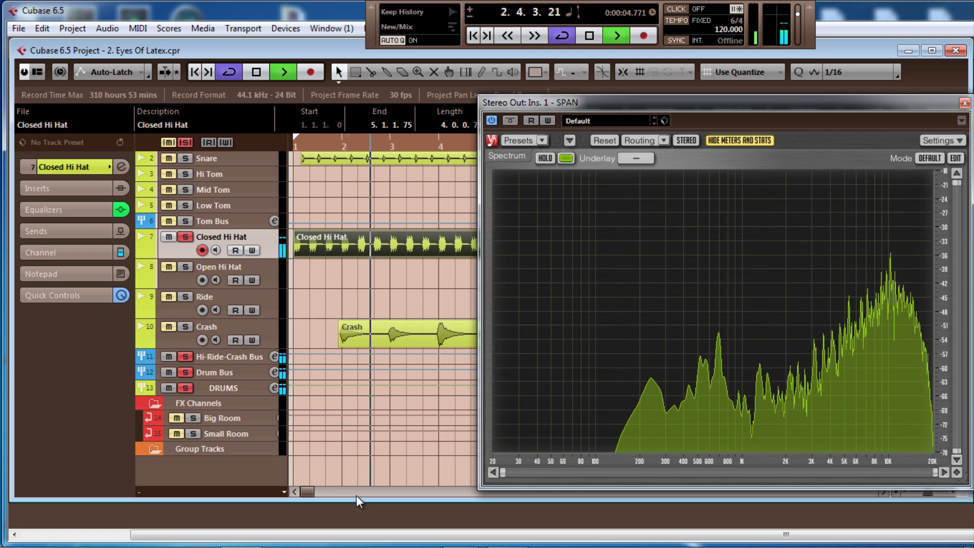
- Reopen the Closed Hi Hat channel settings and add a Parametric II cut on EQ band 3 of -3.0 dB at 9921.1 Hz with Q 3.8
key("e")
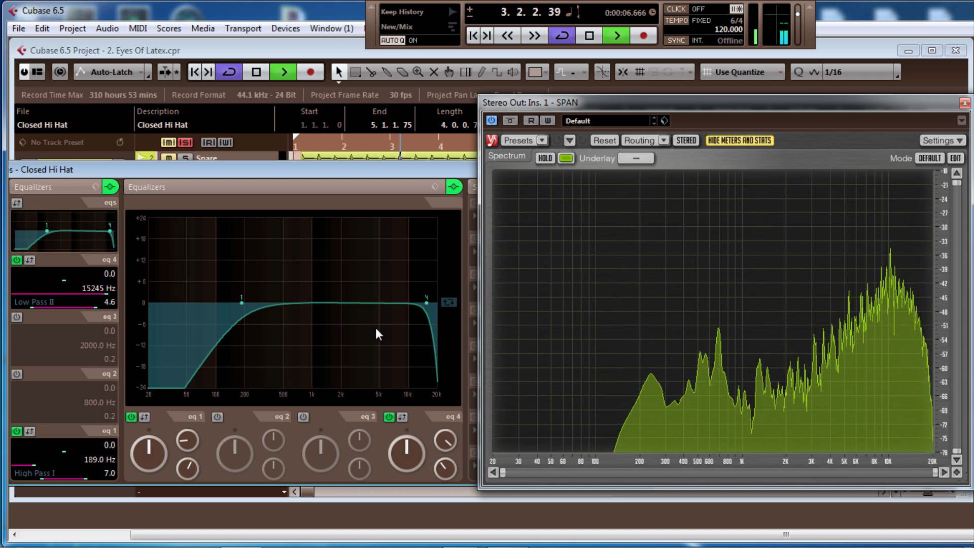
left_click(413, 325)
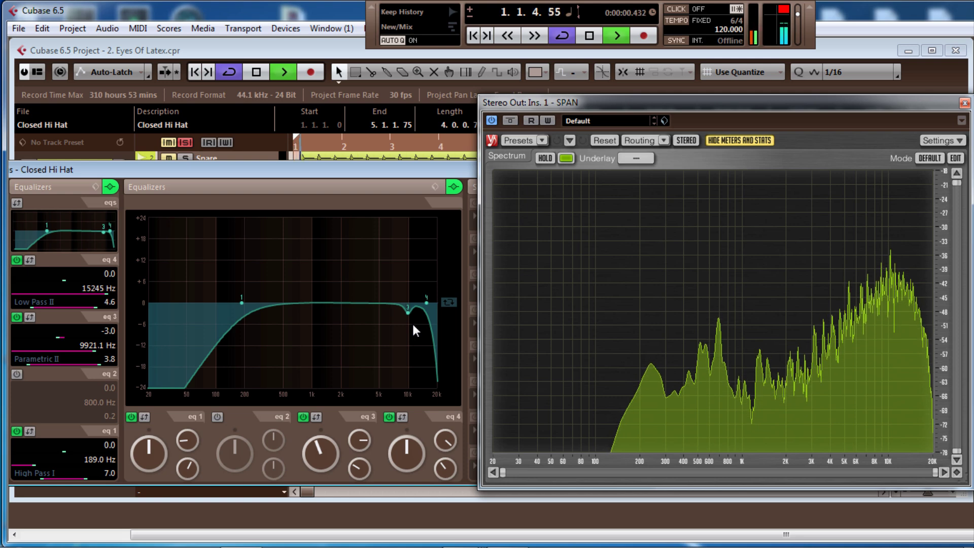
- Compare the Closed Hi Hat with its equalizers bypassed and active, and add a Parametric II boost on EQ band 2 of 1.9 dB at 6333.0 Hz with Q 0.2
left_click(452, 191)
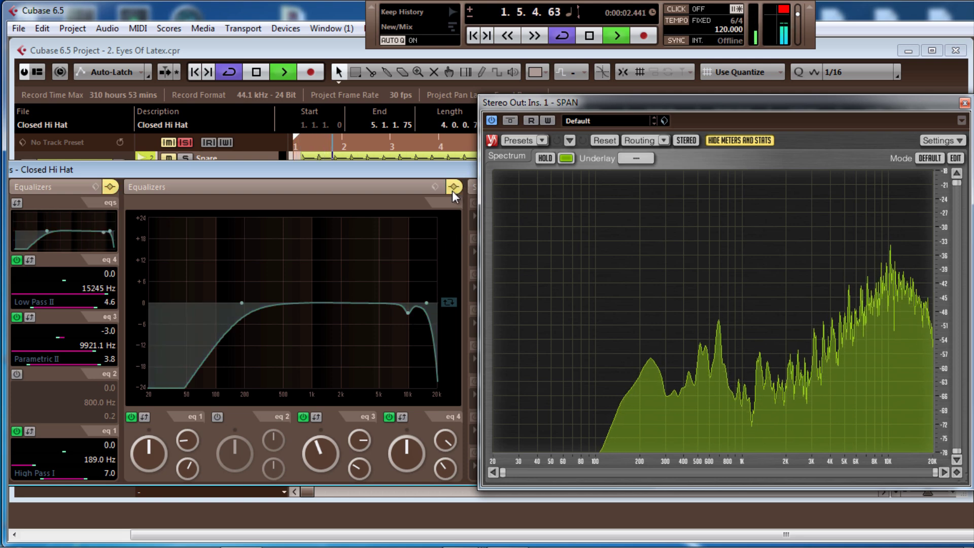
left_click(452, 190)
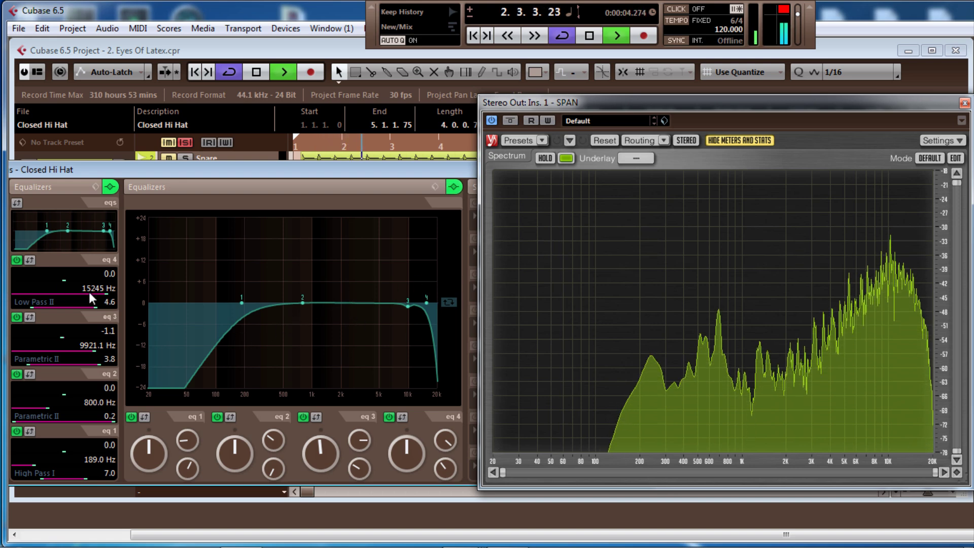
left_click(48, 414)
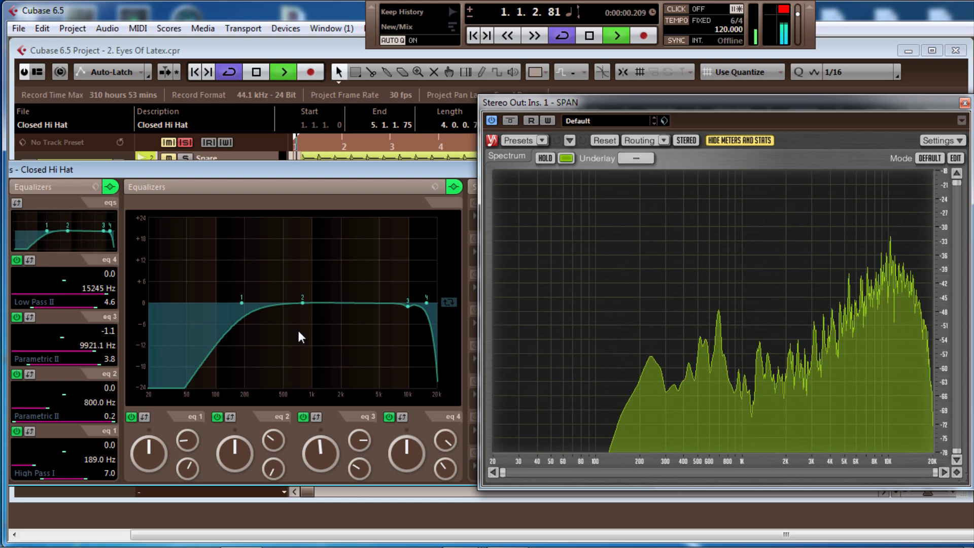
scroll(299, 333, "up", 4)
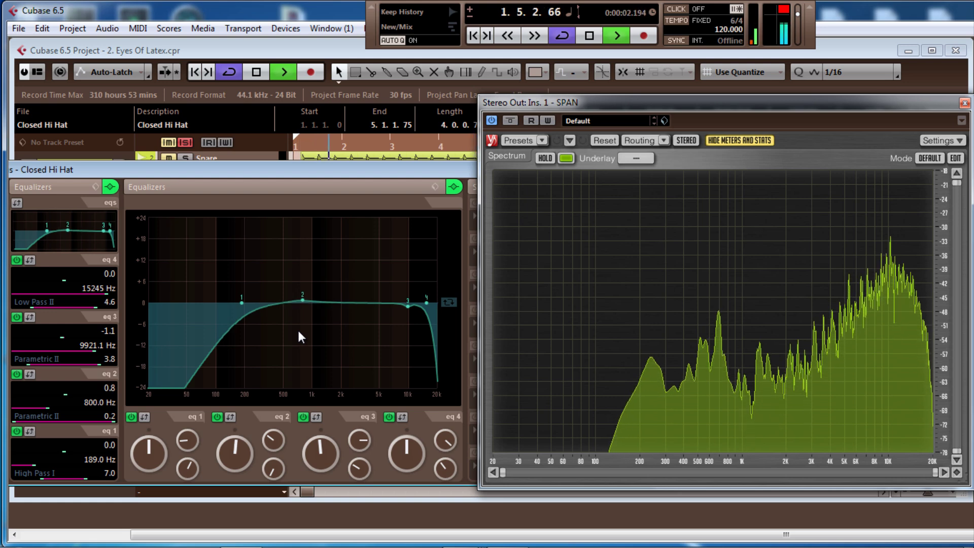
scroll(298, 332, "up", 10)
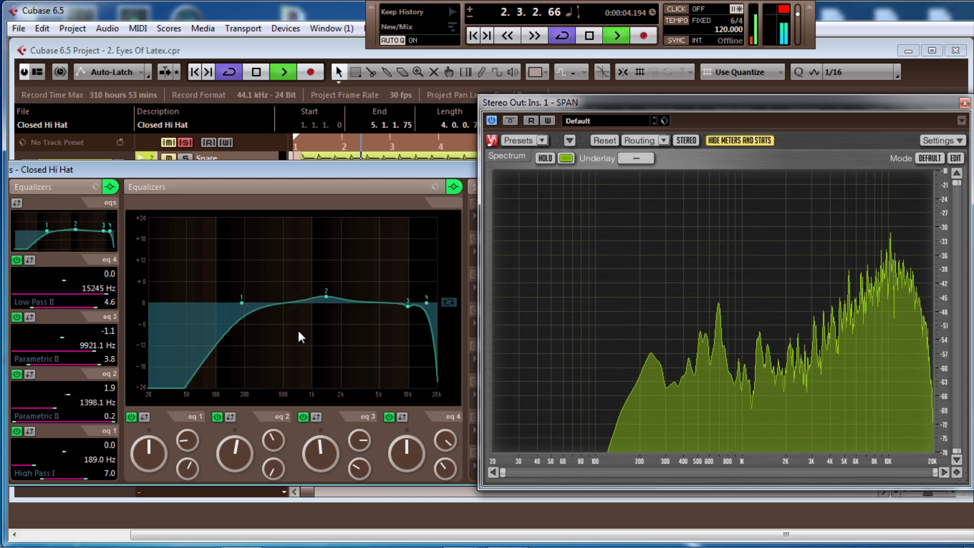
scroll(299, 333, "up", 4)
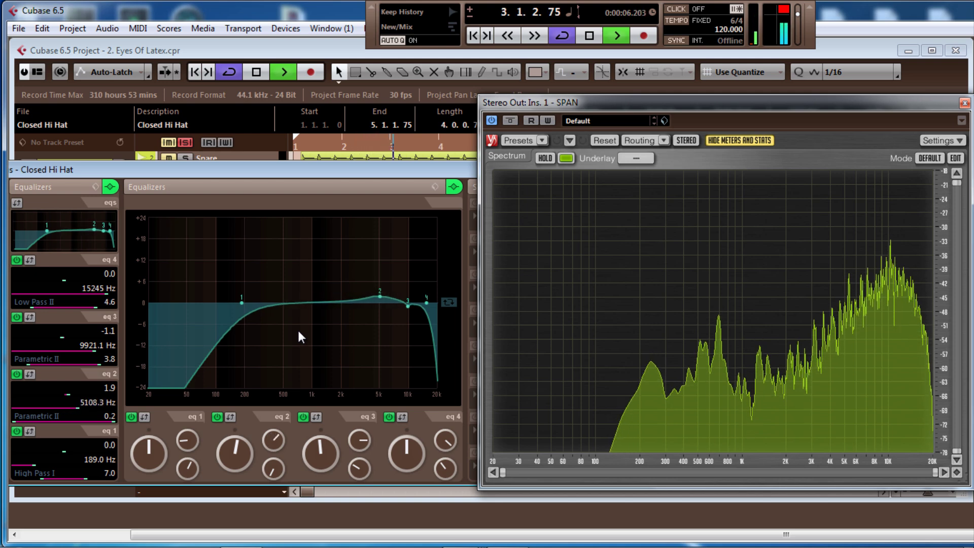
scroll(298, 333, "up", 2)
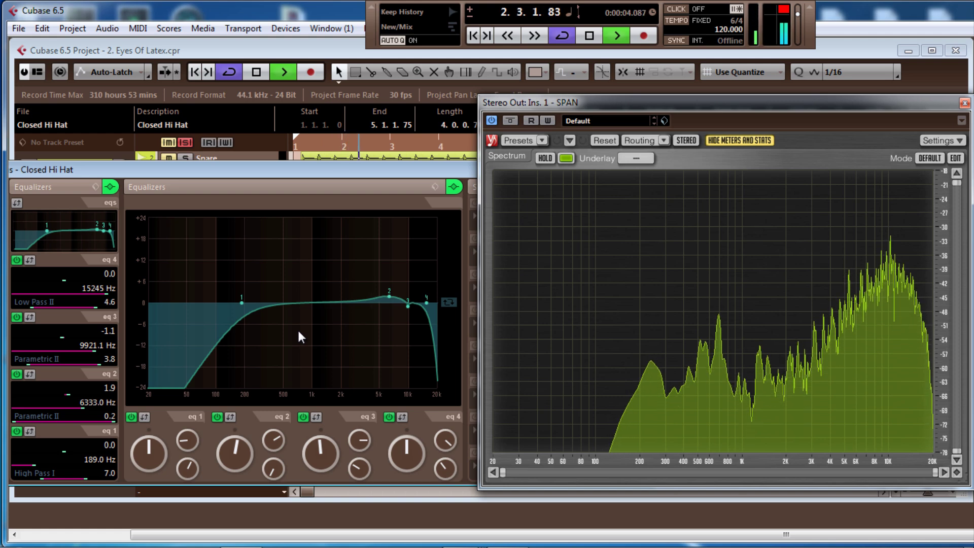
- Set the Closed Hi Hat's EQ band 3 gain to -3.0 dB while repeatedly comparing its sound with the equalizers bypassed and active
left_click(453, 187)
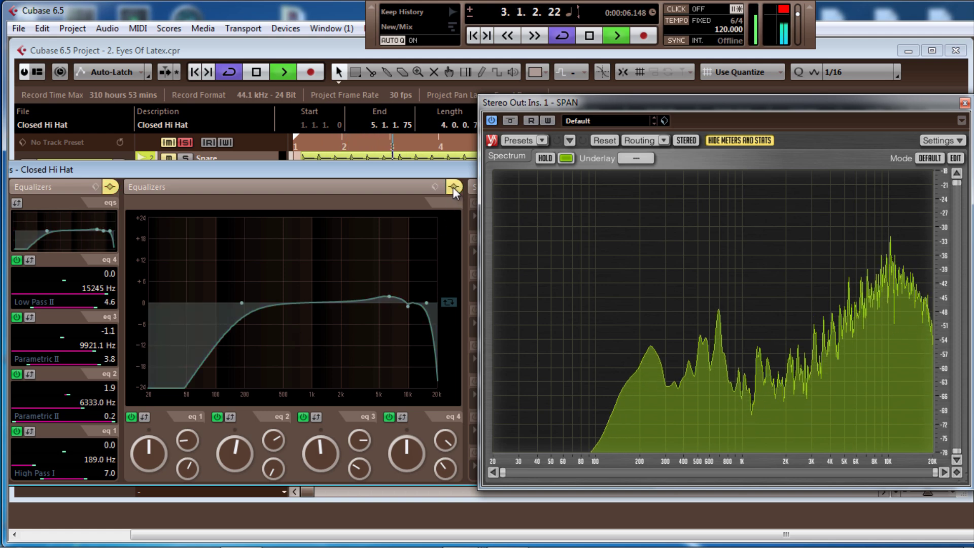
left_click(453, 188)
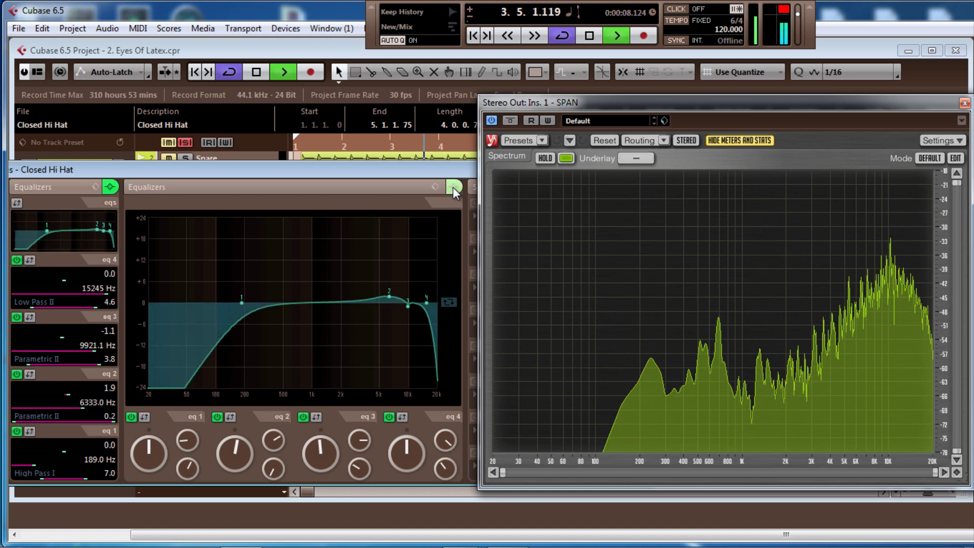
left_click(452, 187)
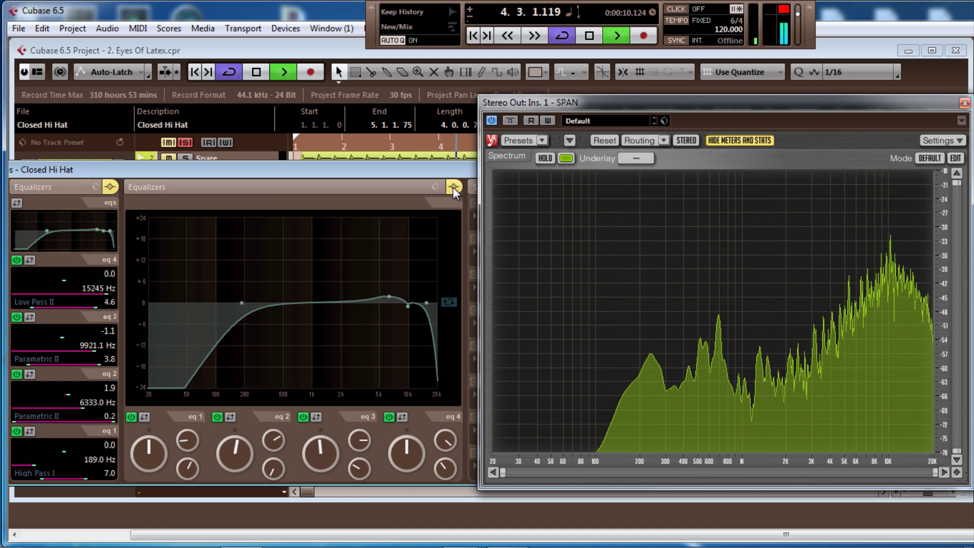
left_click(452, 188)
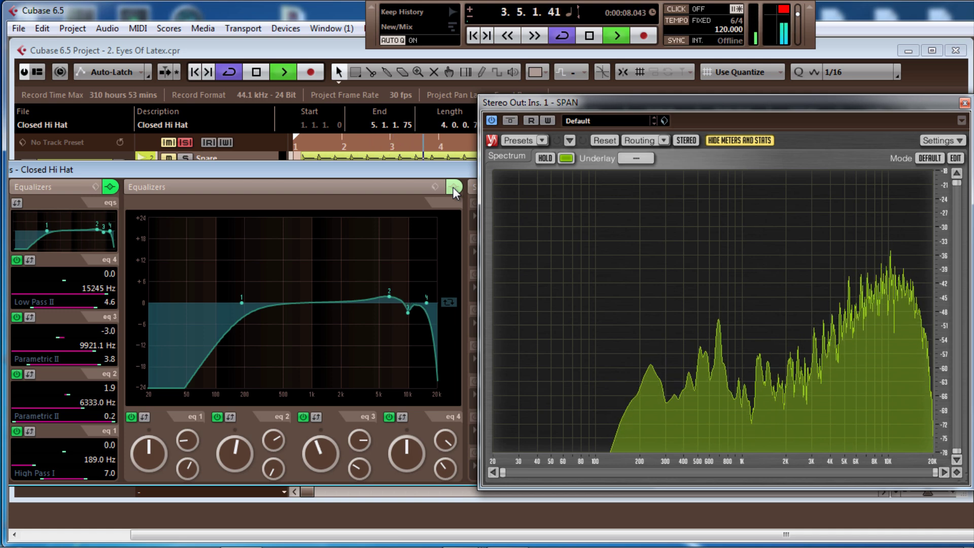
left_click(453, 187)
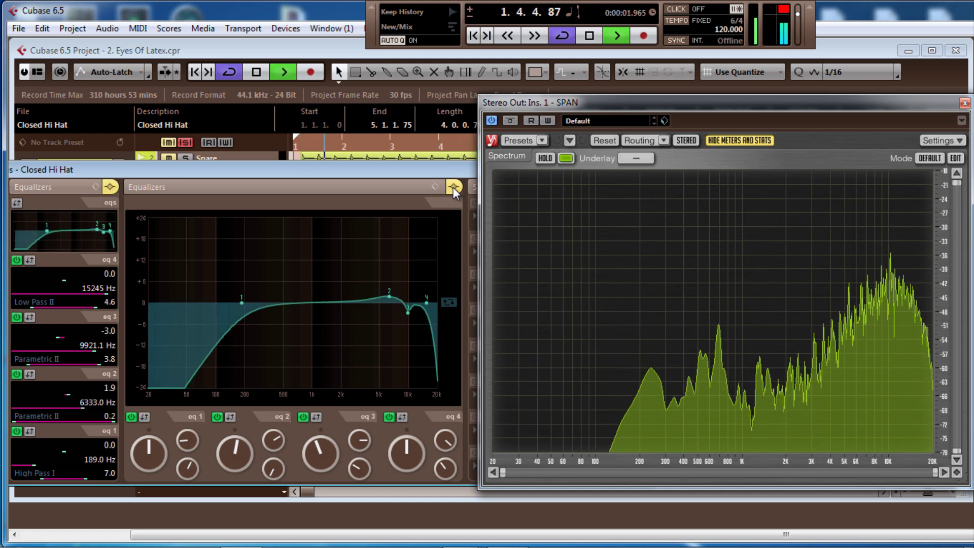
left_click(453, 188)
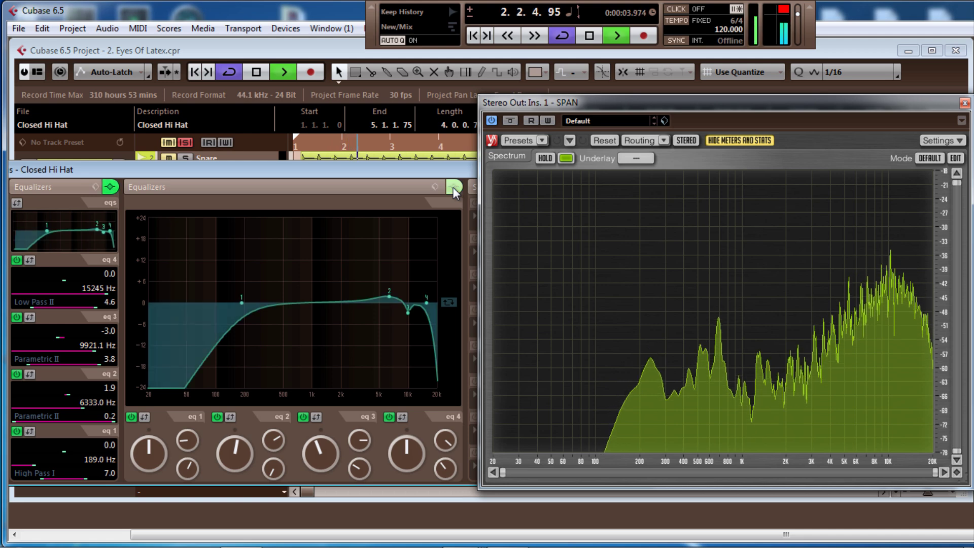
left_click(453, 187)
left_click(453, 187)
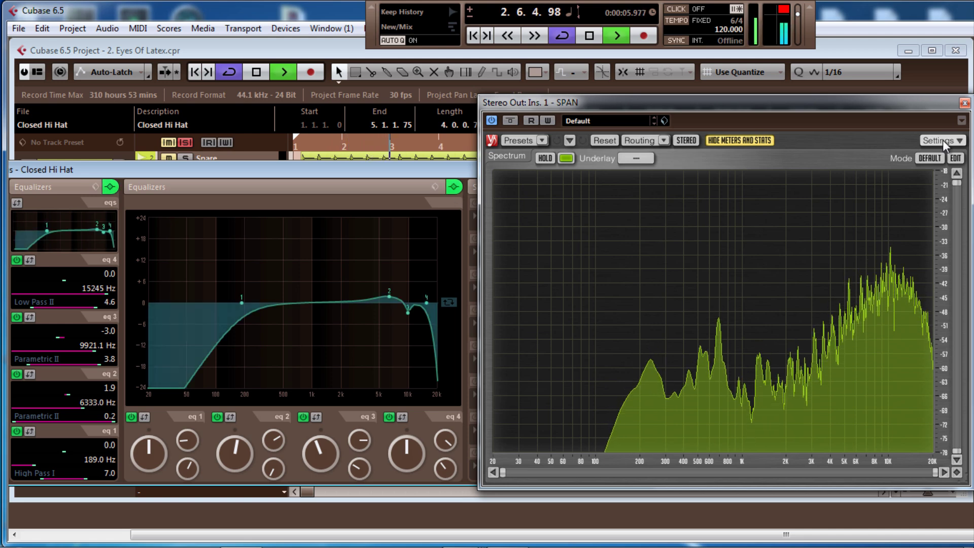
- Stop playback and clear the SPAN analyzer and the Closed Hi Hat channel settings away from the arrangement
key("space")
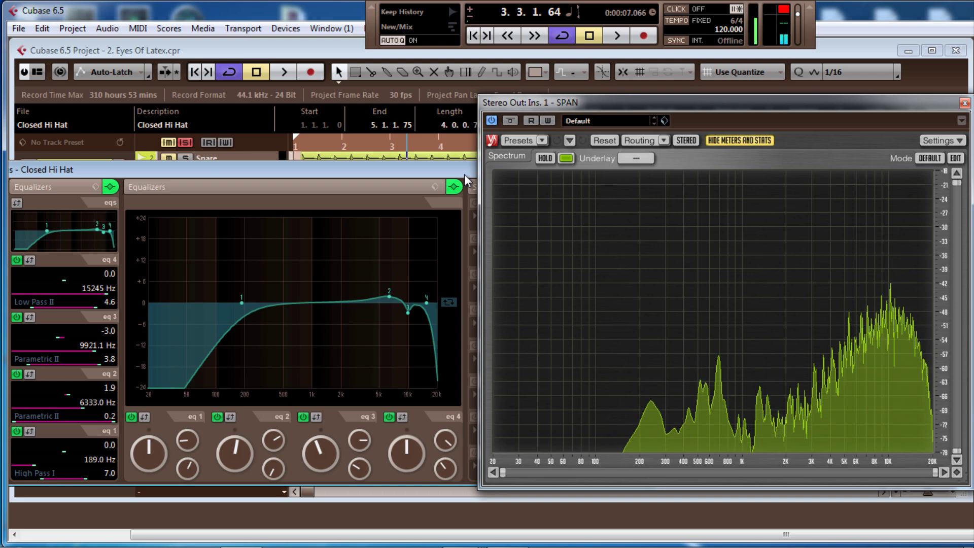
left_click_drag(857, 104, 973, 104)
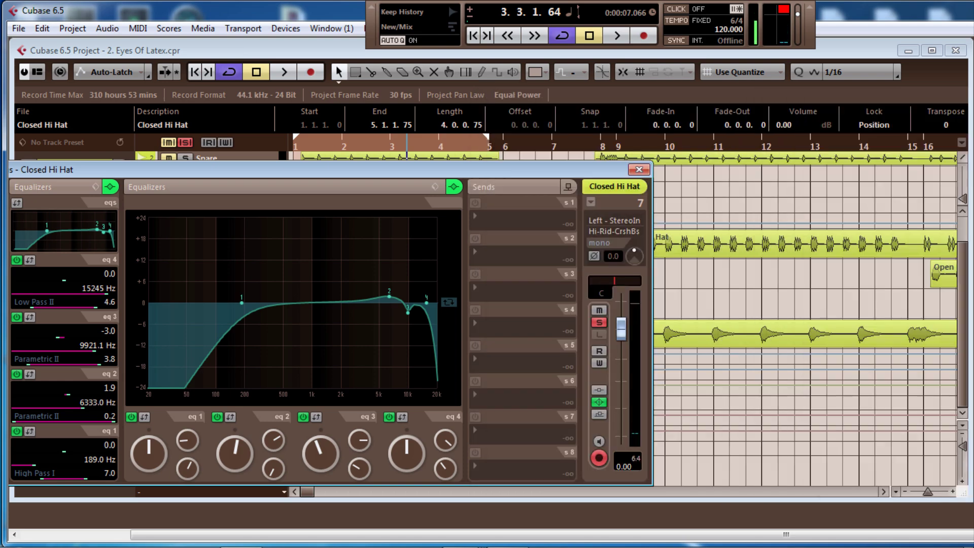
left_click_drag(552, 171, 532, 184)
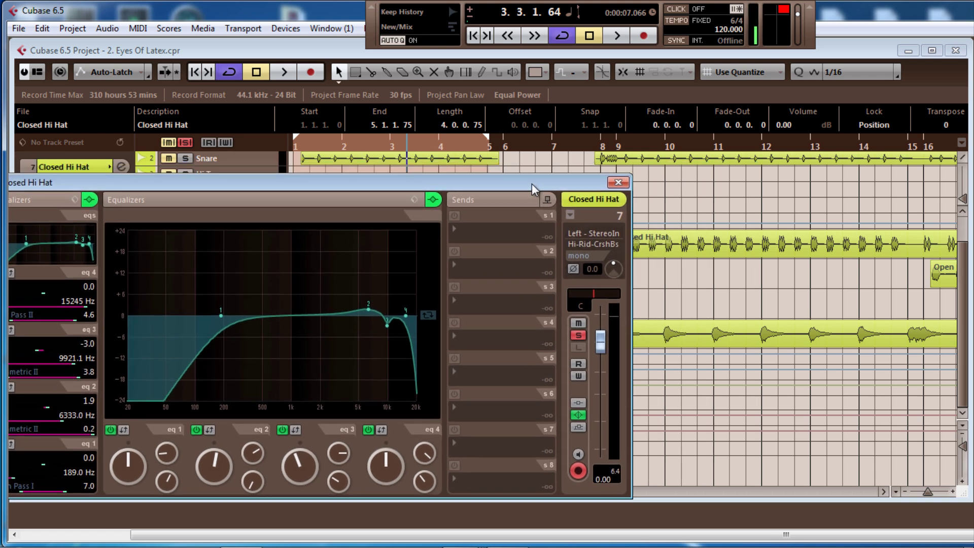
left_click(670, 188)
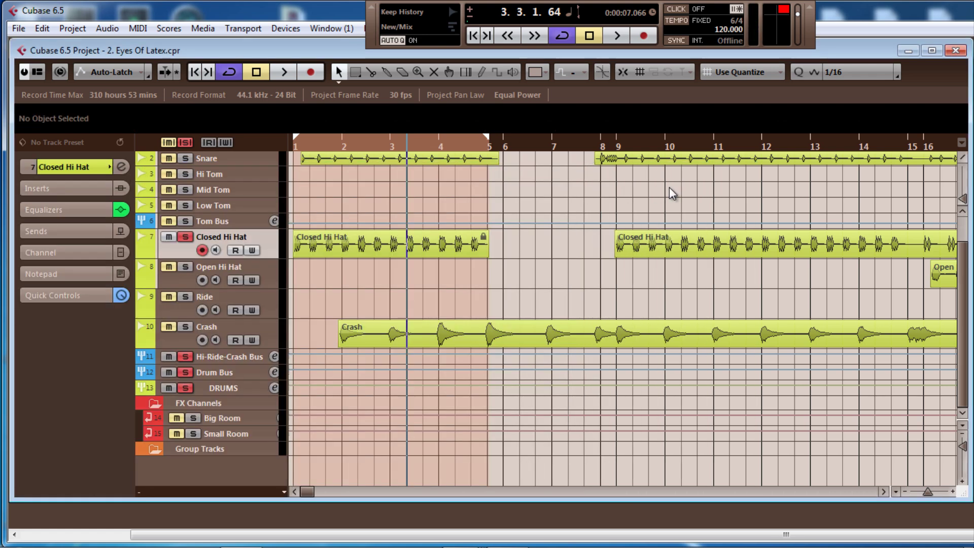
- Solo the Open Hi Hat track, set the loop range to its event starting in bar 16, and start playback
left_click(187, 269)
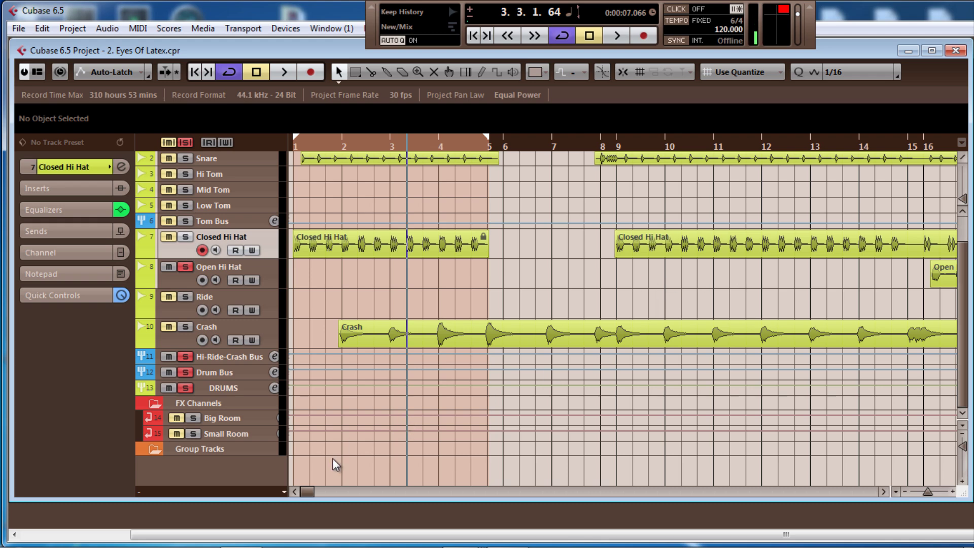
left_click(883, 492)
left_click(806, 284)
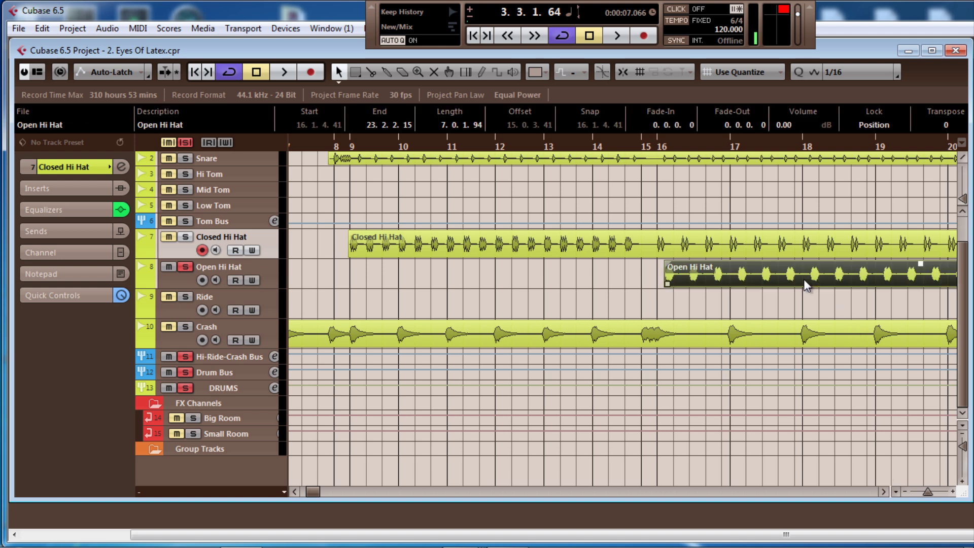
key("p")
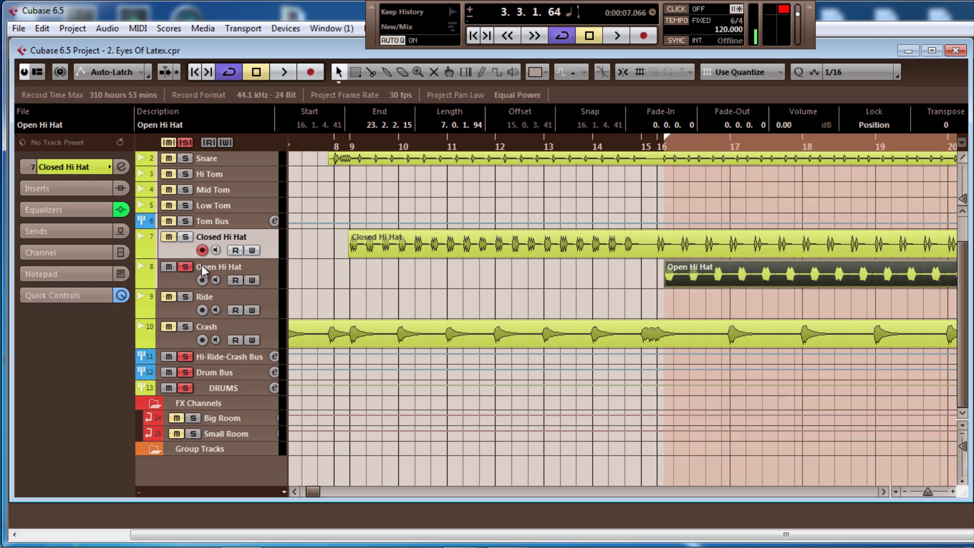
key("space")
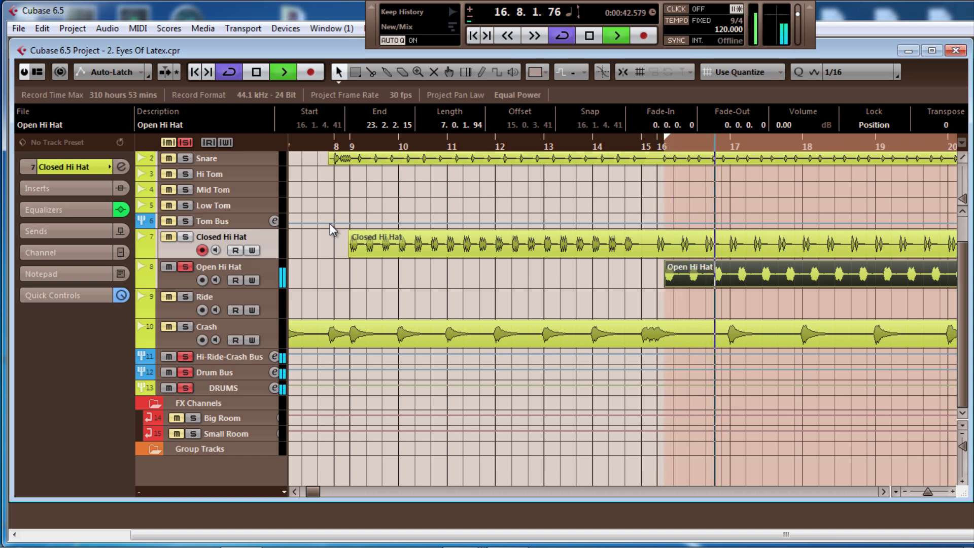
- Listen to the Closed Hi Hat soloed near the song's beginning, and return to the soloed Open Hi Hat at bar 16 for comparison
left_click_drag(310, 492, 306, 492)
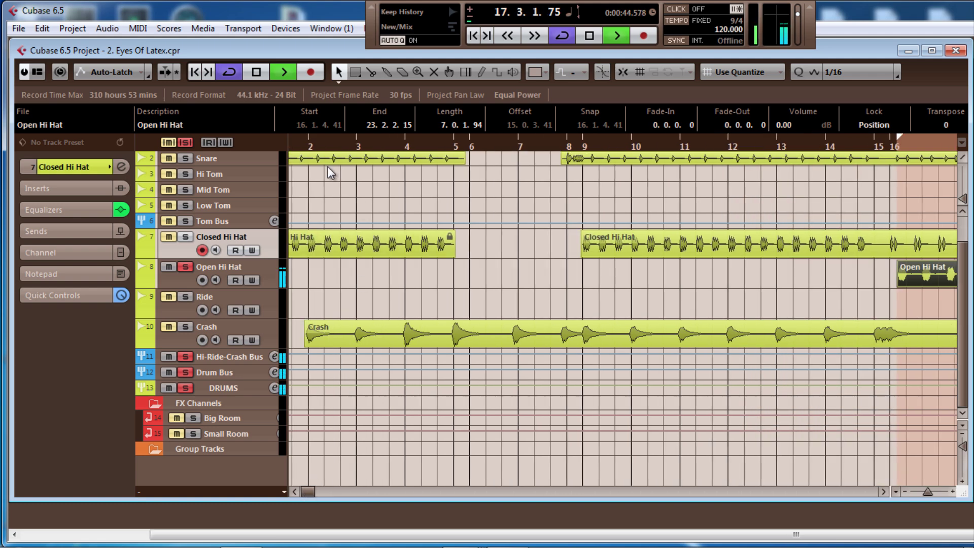
left_click(293, 146)
left_click(186, 236)
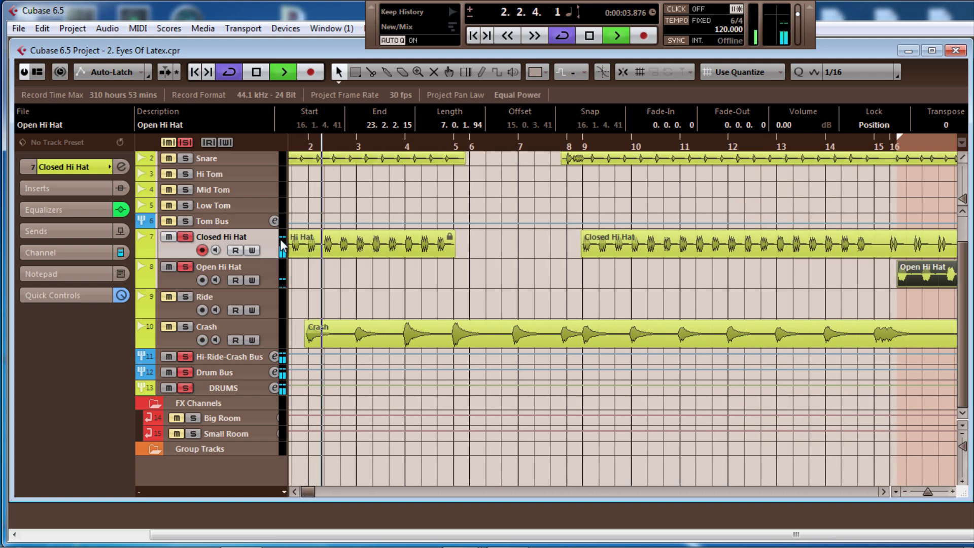
left_click(185, 236)
left_click(186, 266)
left_click_drag(311, 494, 320, 491)
left_click(464, 145)
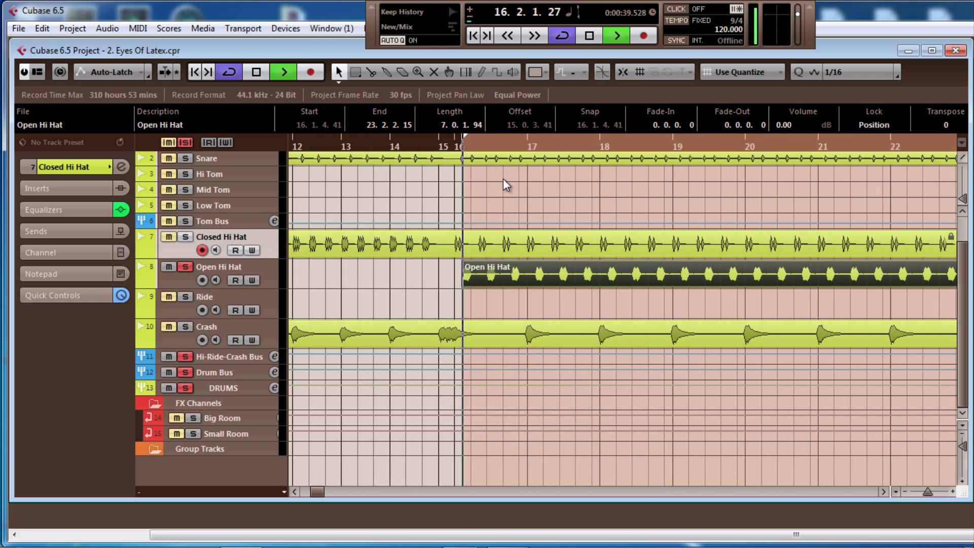
- Bring the SPAN analyzer back into view over the arrangement and play the soloed Open Hi Hat from bar 16 to examine its spectrum
key("space")
left_click_drag(793, 78, 634, 88)
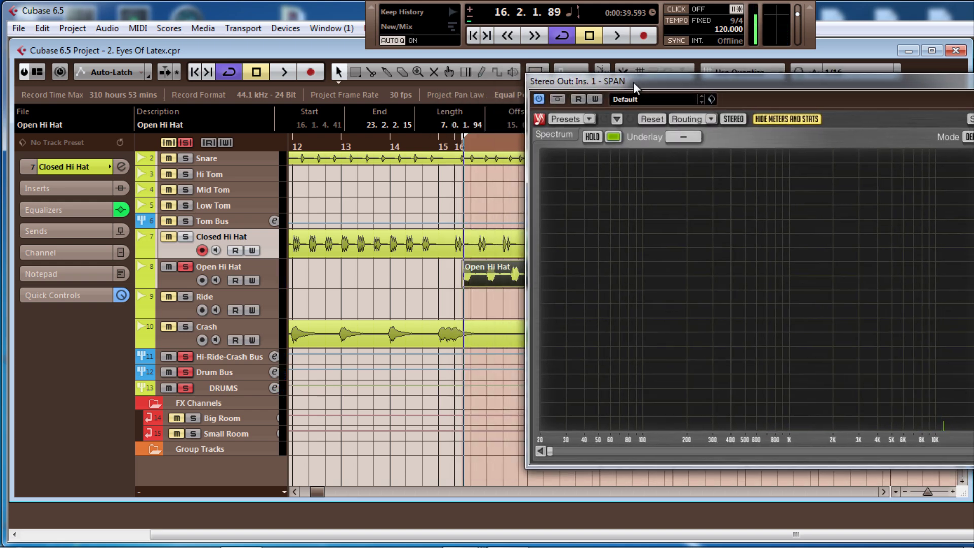
key("space")
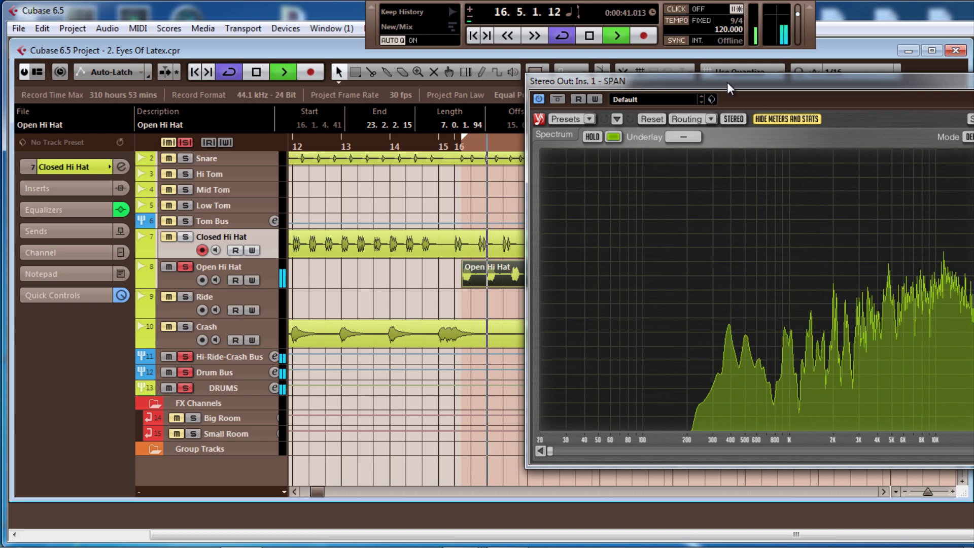
left_click_drag(726, 82, 622, 80)
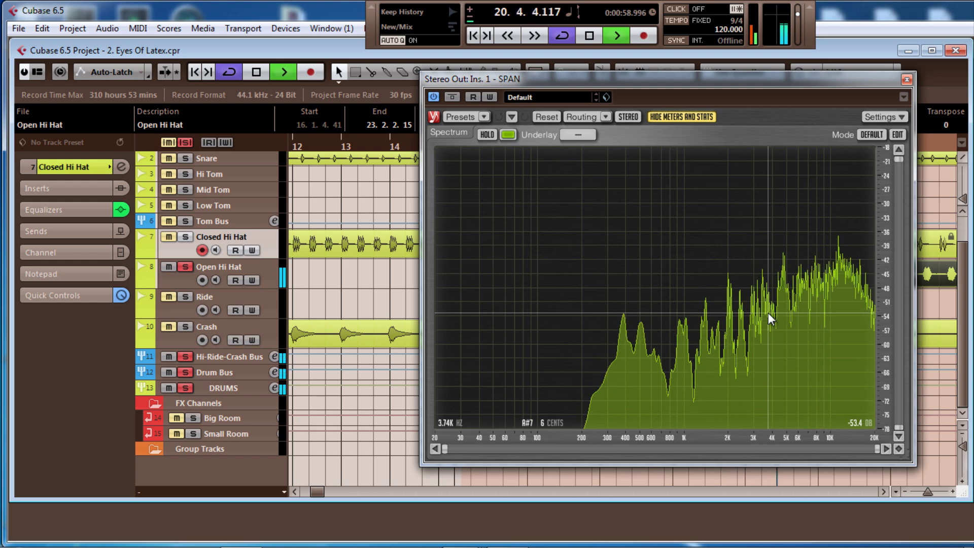
key("e")
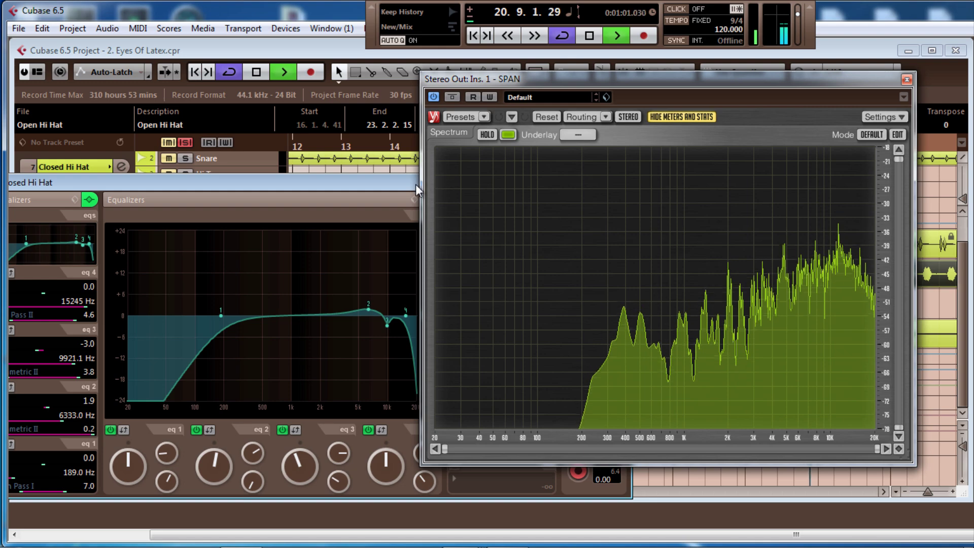
mouse_move(369, 190)
left_mouse_down()
mouse_move(390, 193)
mouse_move(365, 339)
mouse_move(376, 187)
mouse_move(384, 189)
mouse_move(367, 196)
left_mouse_up()
key("Down")
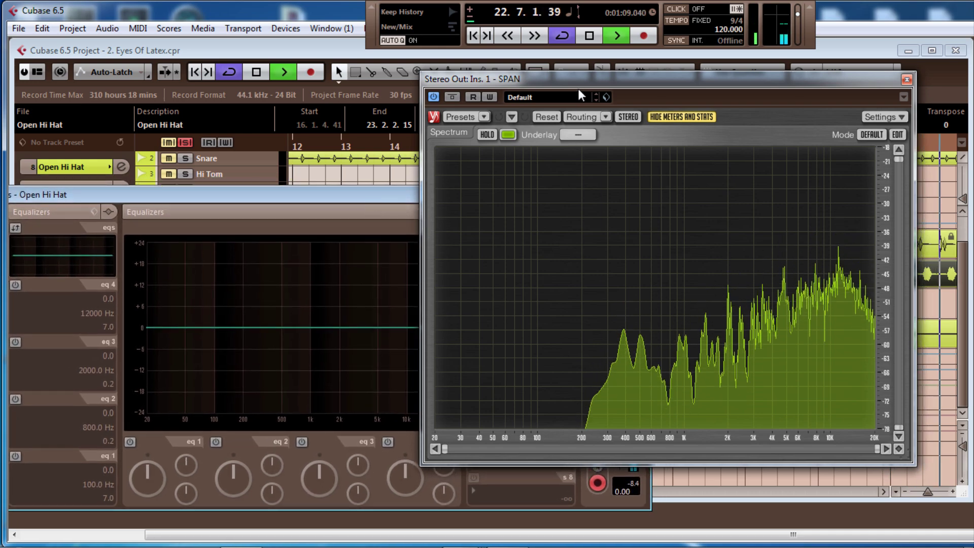
left_click_drag(580, 82, 640, 114)
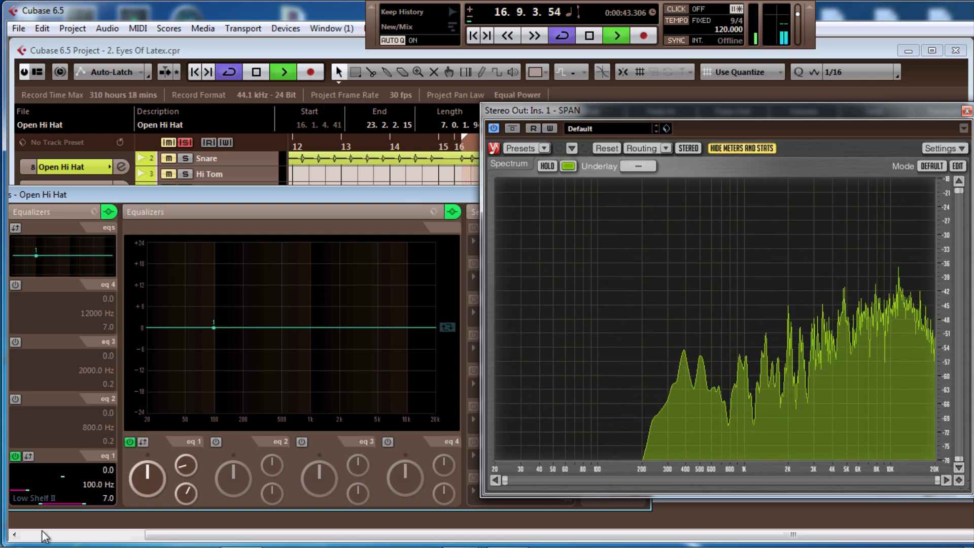
scroll(41, 498, "up", 4)
scroll(41, 498, "down", 1)
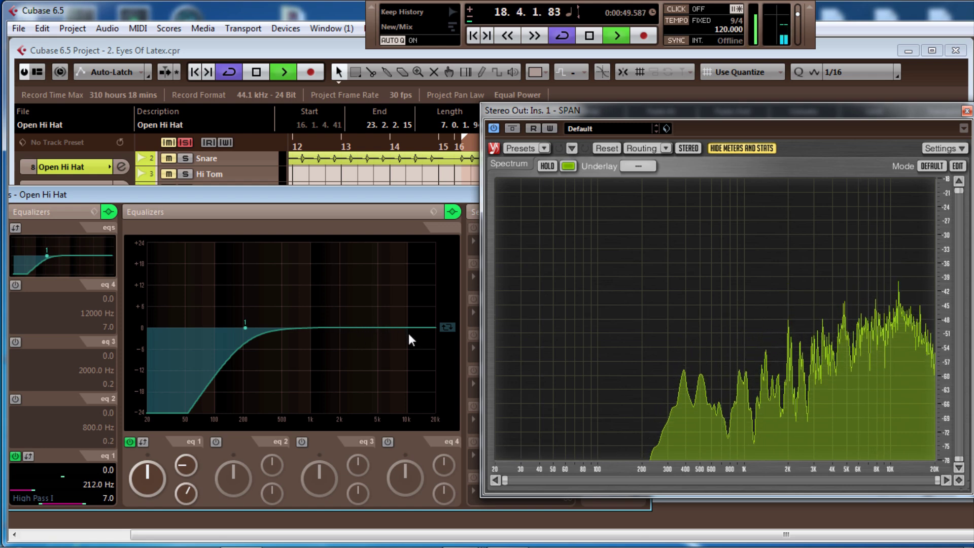
- Compare the Open Hi Hat sound with its equalizers bypassed and active
left_click(457, 212)
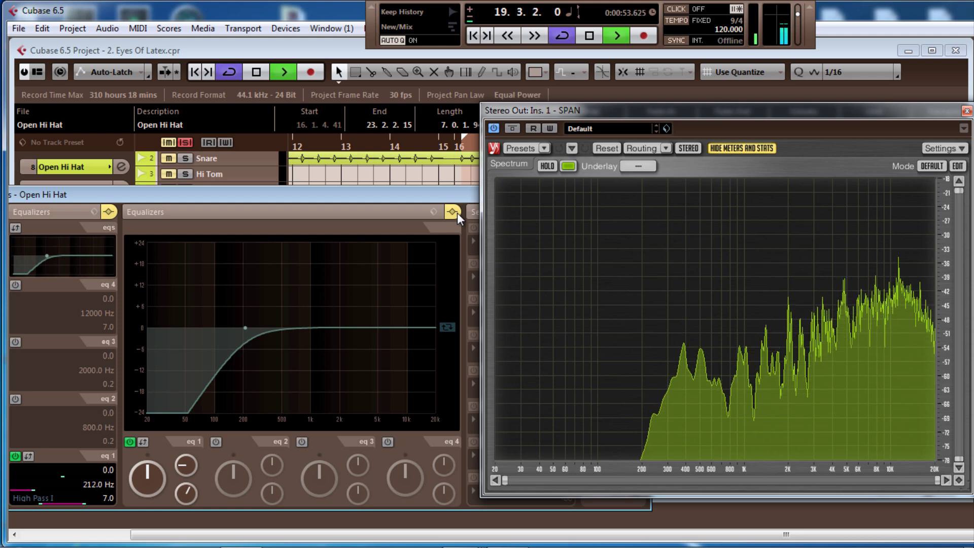
left_click(453, 212)
left_click(453, 212)
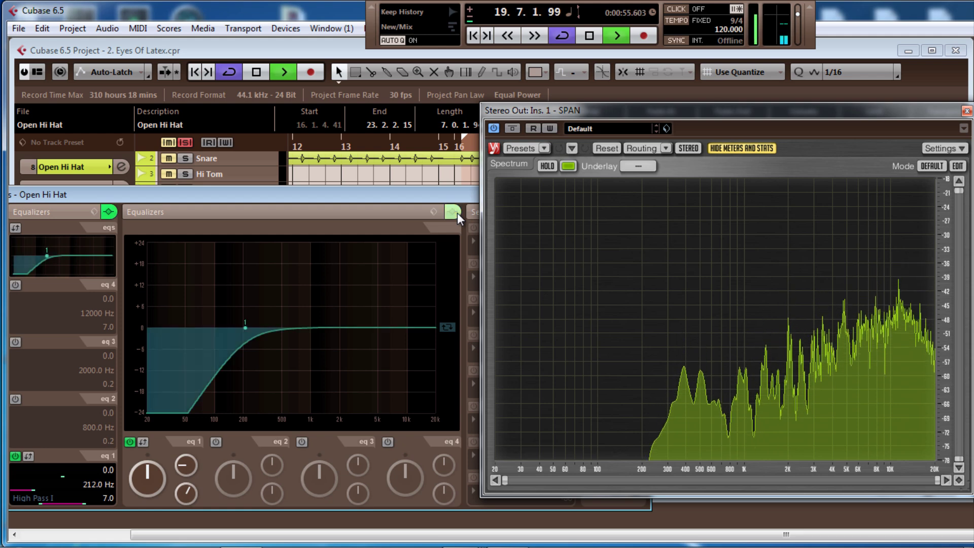
left_click(452, 212)
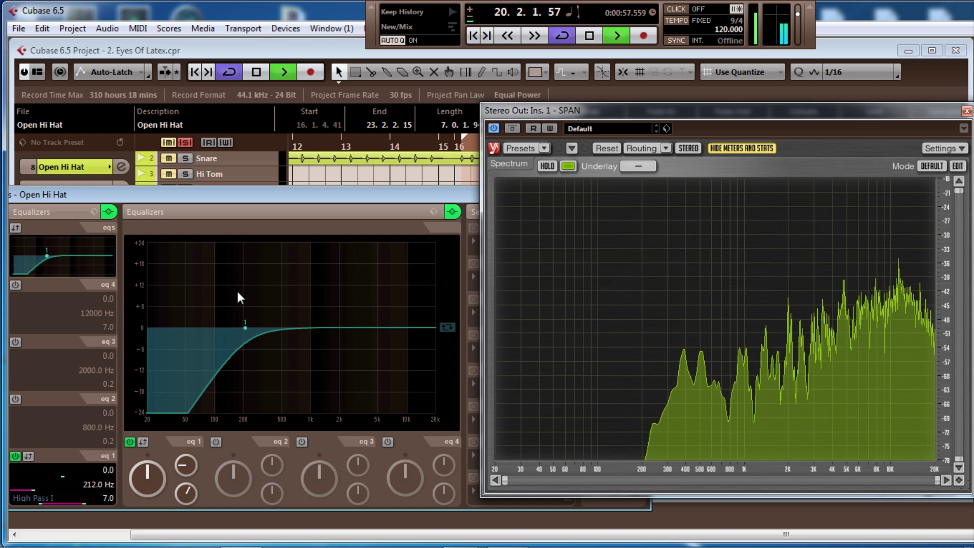
mouse_move(764, 364)
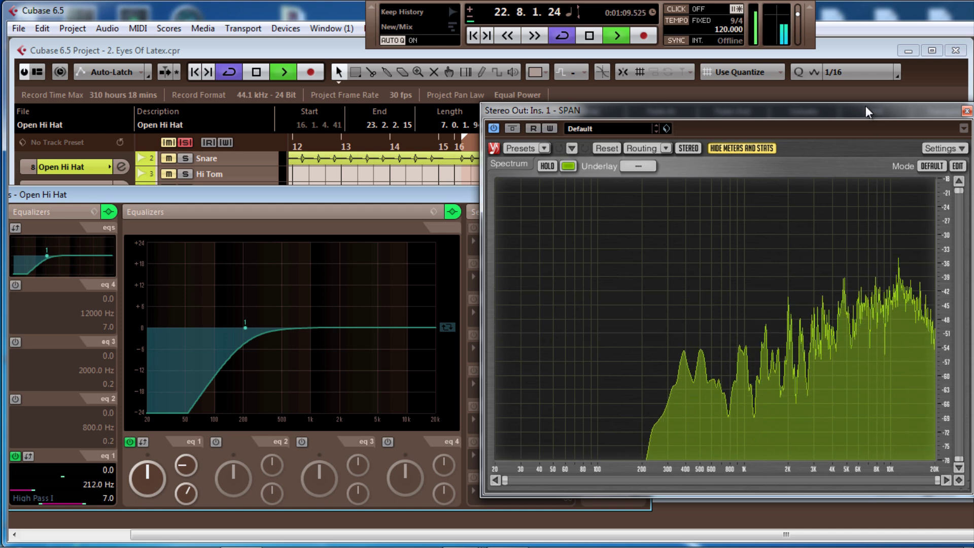
left_click_drag(863, 108, 808, 114)
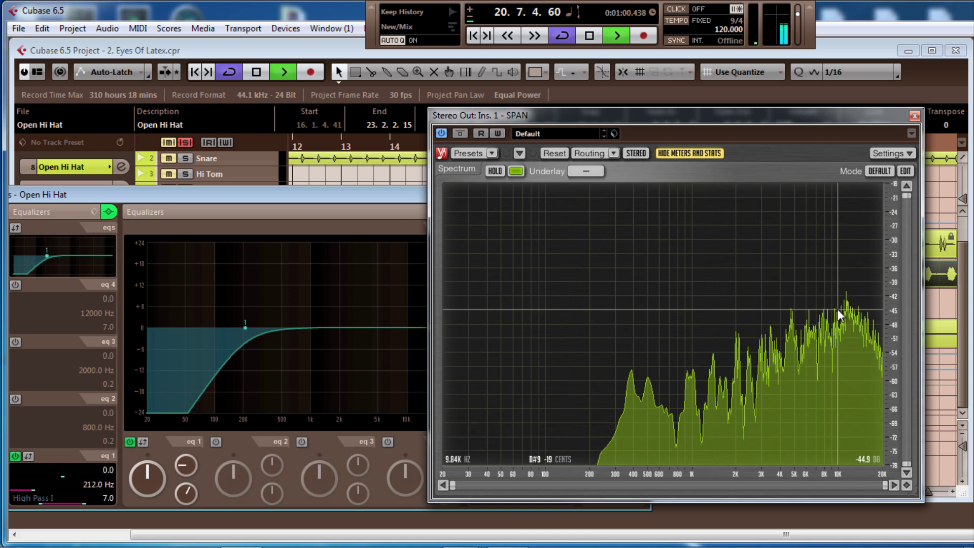
left_click(915, 115)
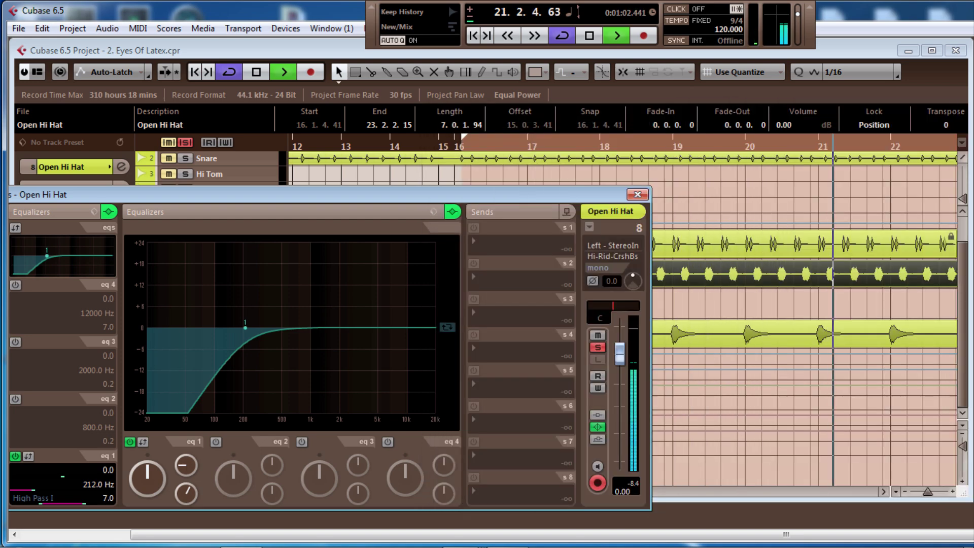
left_click(637, 195)
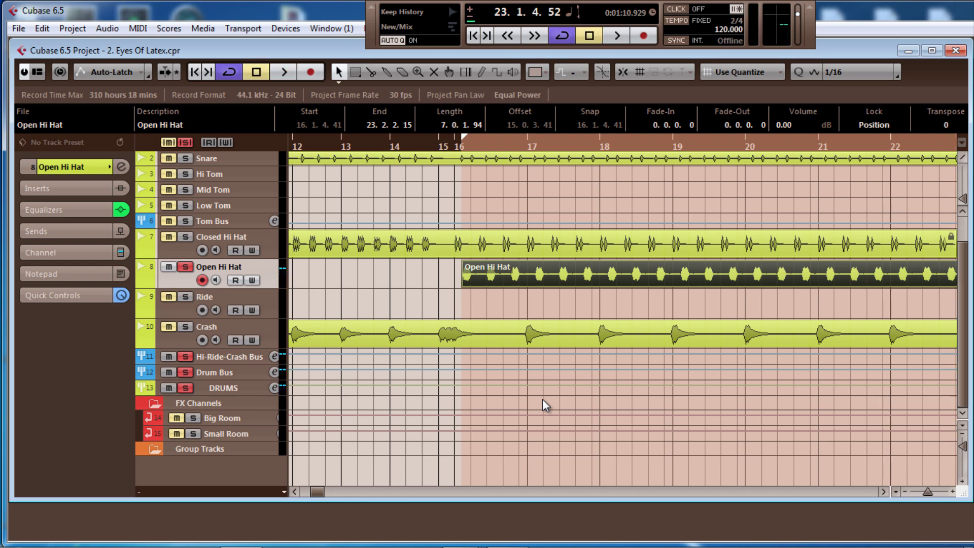
- Turn off the Open Hi Hat's solo and set the locators around the Ride event starting at bar 47
left_click(211, 298)
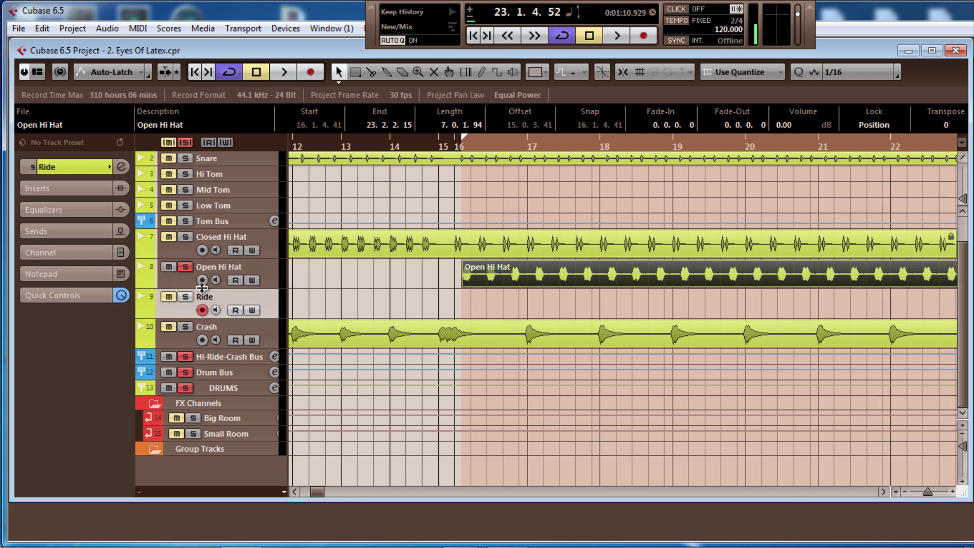
left_click(189, 270)
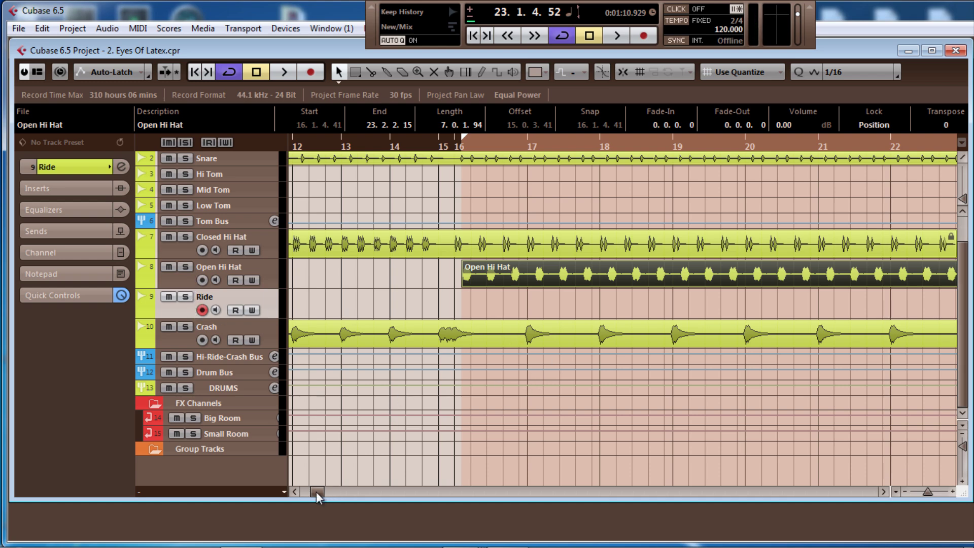
left_click_drag(319, 492, 355, 489)
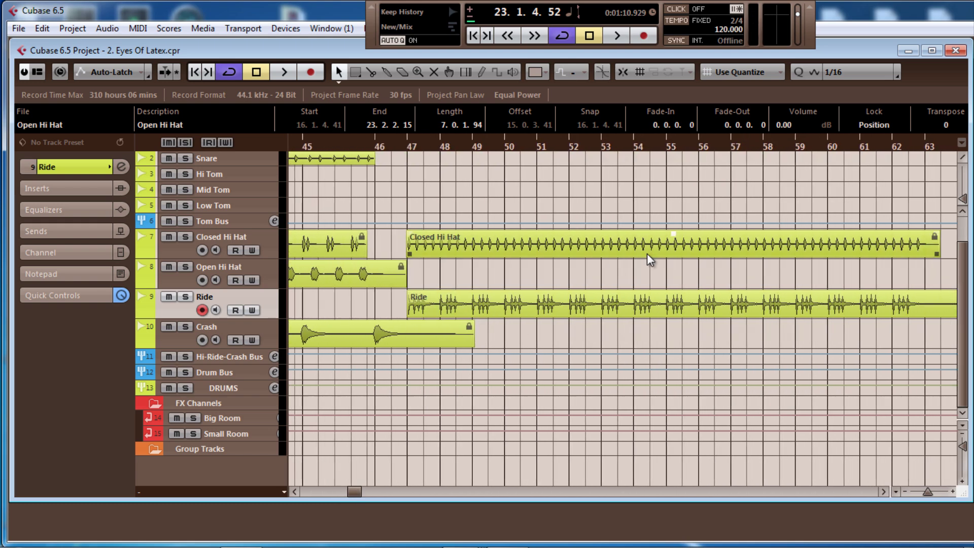
left_click(592, 307)
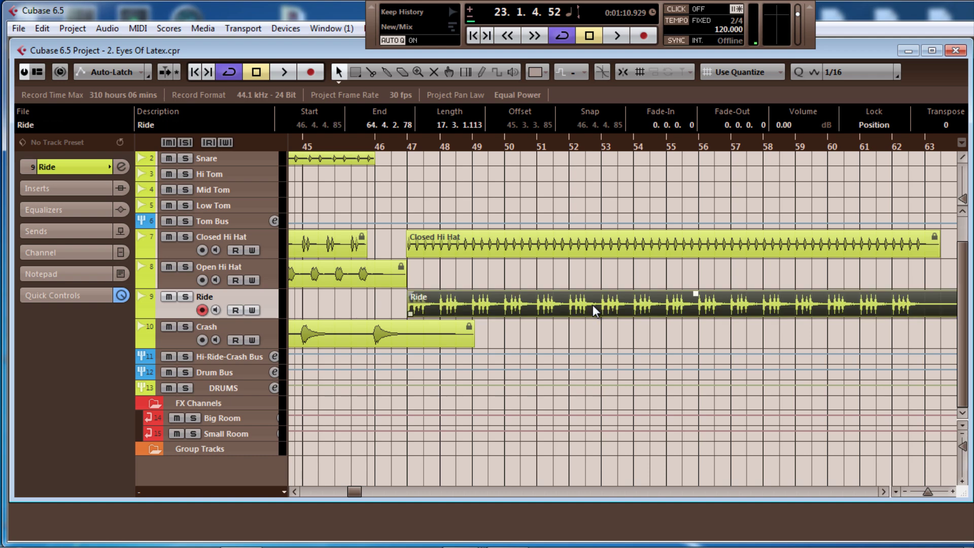
key("p")
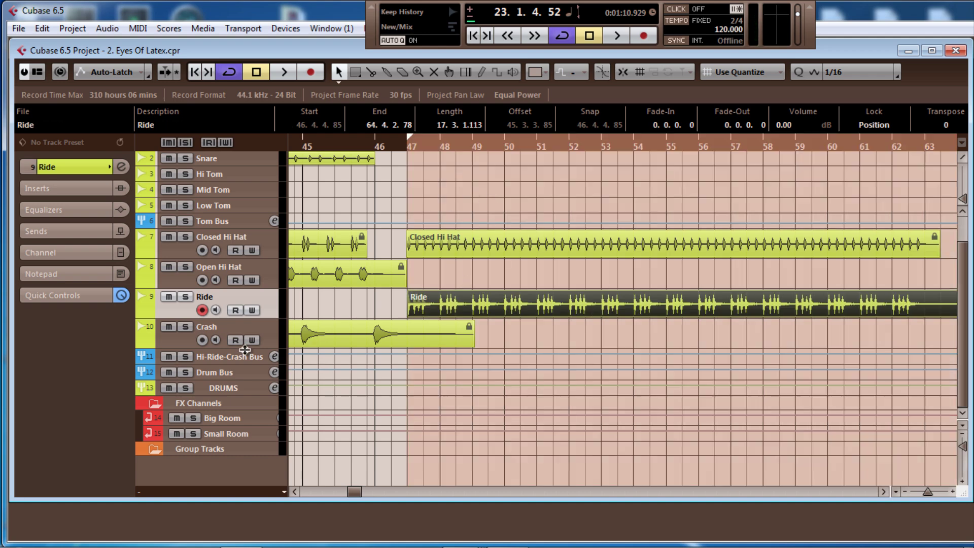
- Enlarge the Ride track and listen to it soloed from just before bar 47
left_click_drag(272, 316, 269, 389)
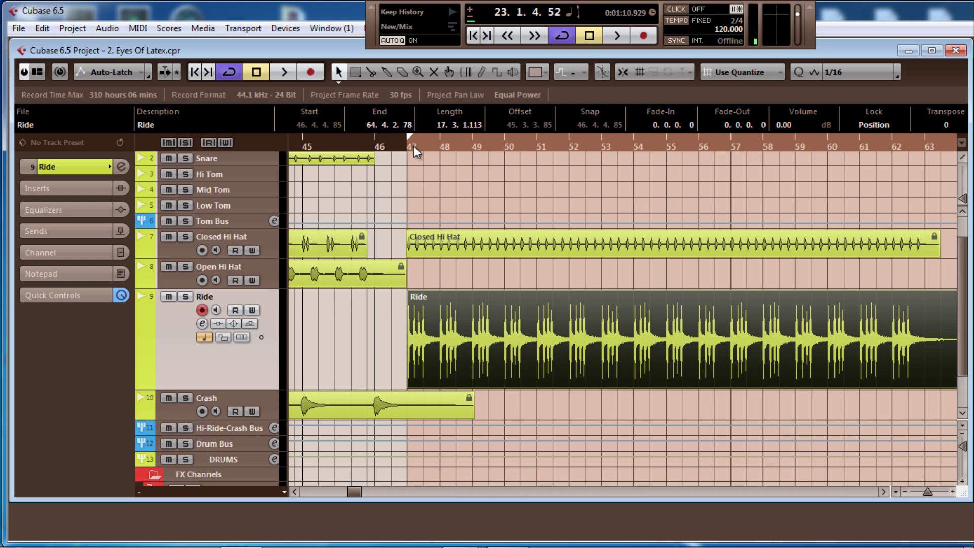
left_click_drag(413, 145, 383, 184)
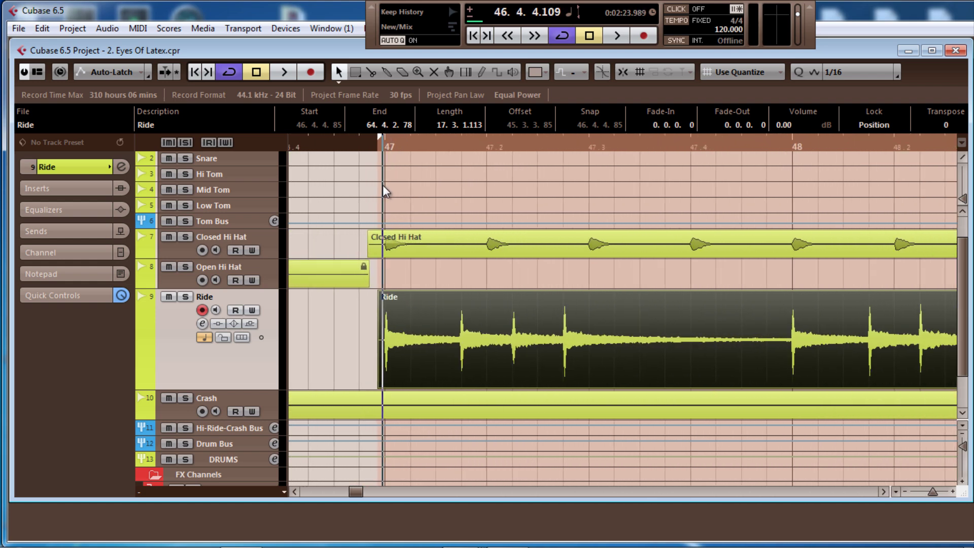
left_click(186, 298)
key("space")
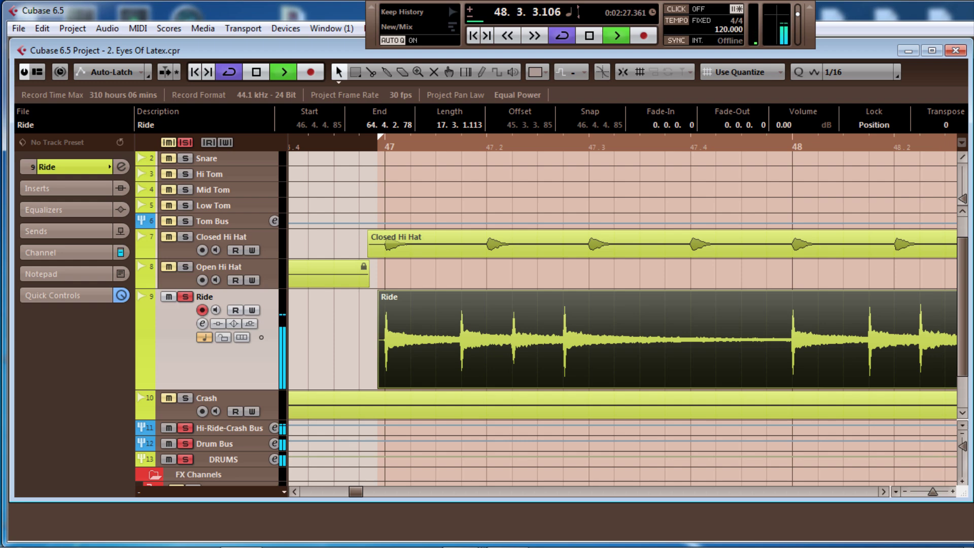
mouse_move(973, 96)
left_mouse_down()
mouse_move(517, 94)
mouse_move(973, 95)
left_mouse_up()
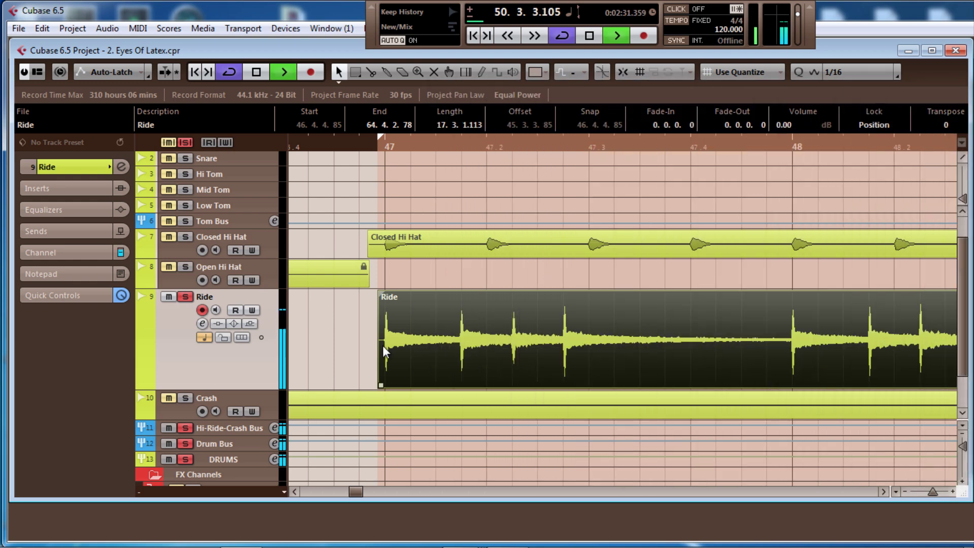
key("space")
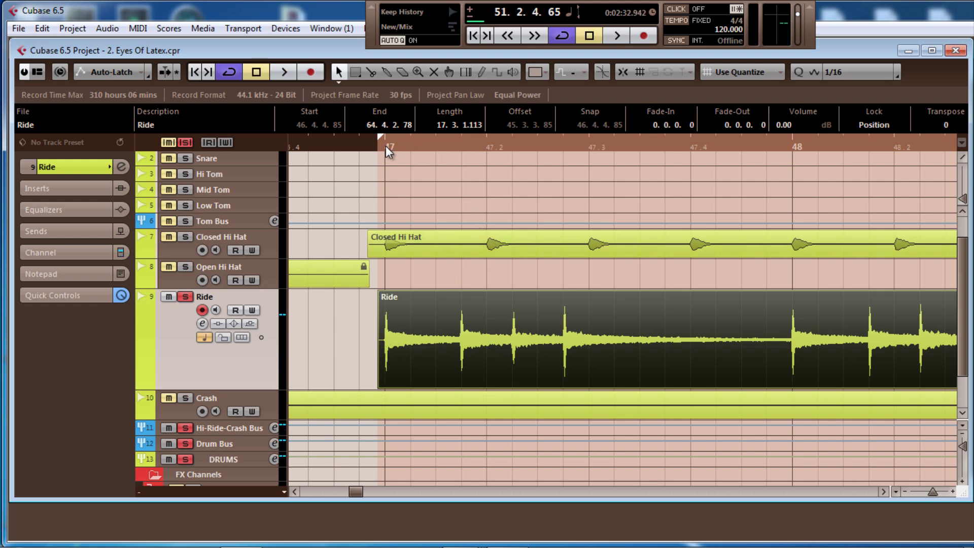
- Play the bridge from just before bar 47 with the Kick, Snare and Closed Hi Hat soloed alongside the Ride
mouse_move(386, 145)
left_mouse_down()
mouse_move(383, 205)
mouse_move(398, 224)
mouse_move(385, 157)
left_mouse_up()
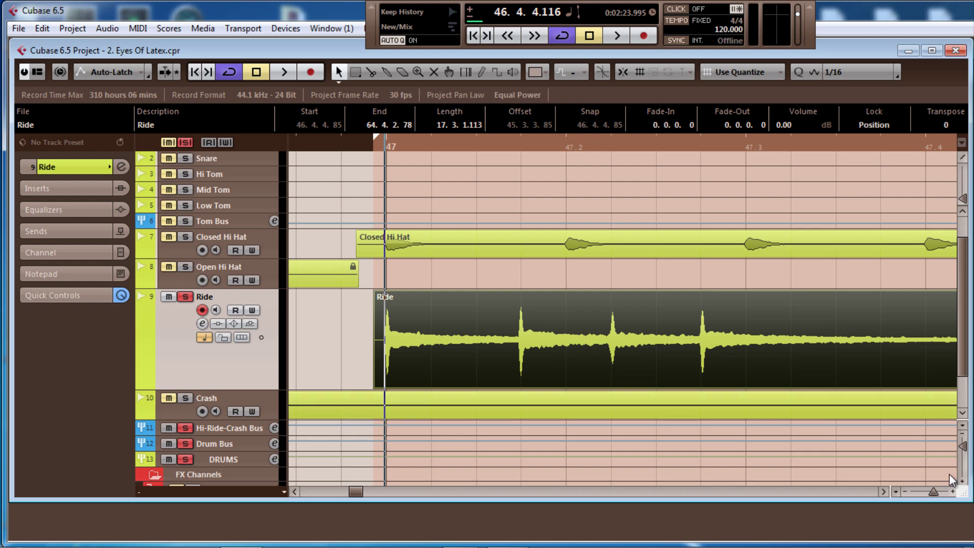
left_click(927, 491)
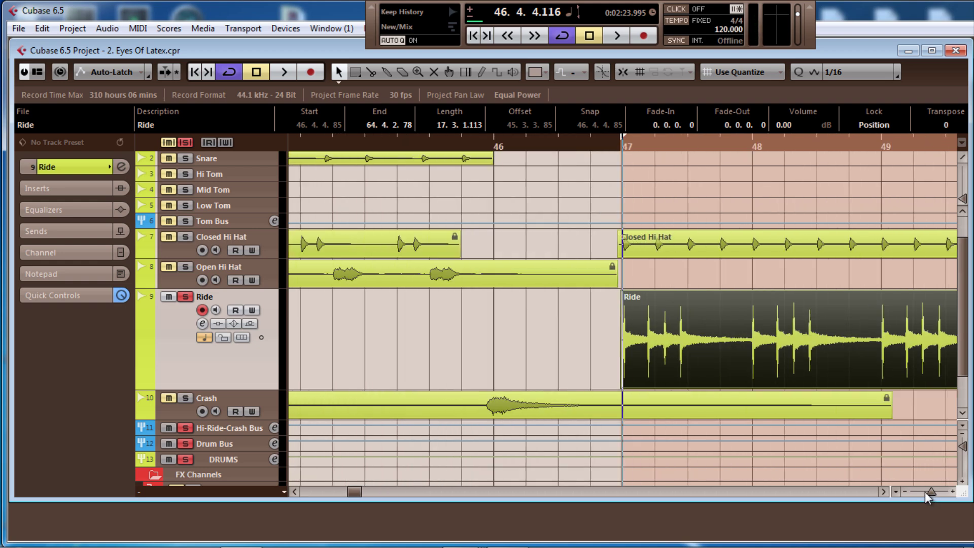
left_click(926, 491)
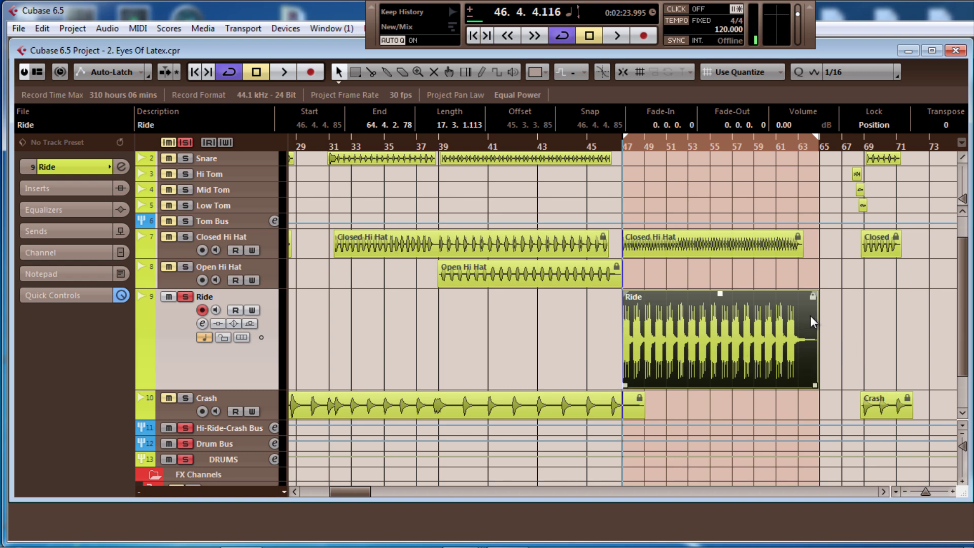
key("space")
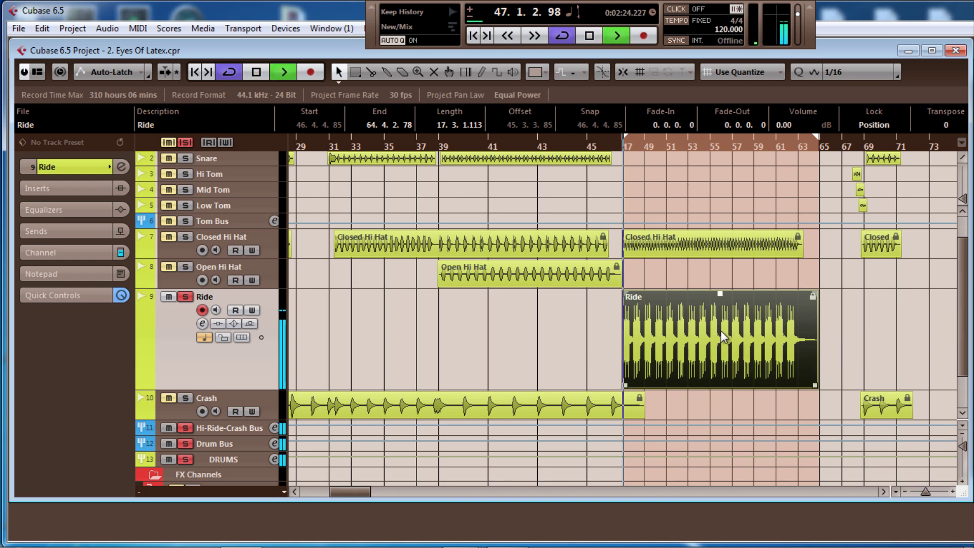
scroll(340, 335, "up", 3)
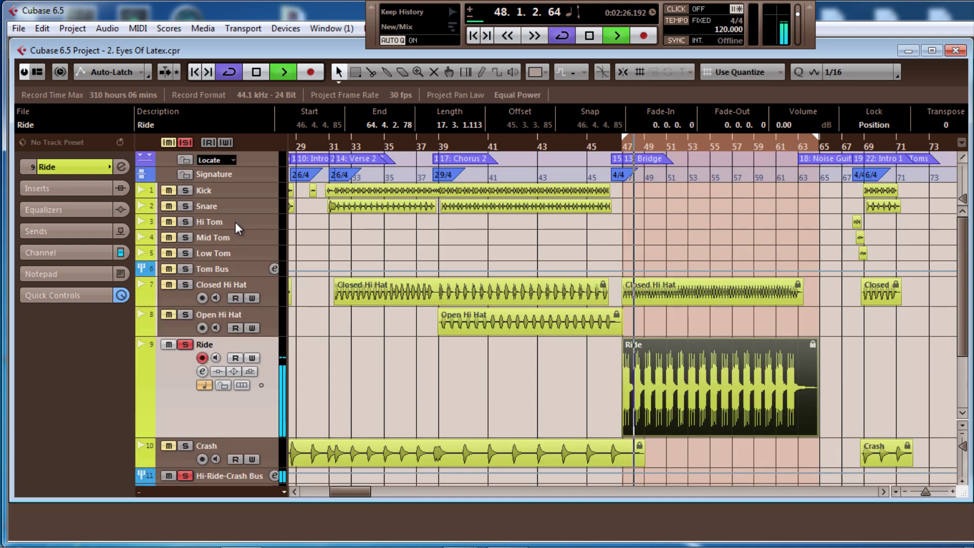
left_click(188, 191)
left_click(189, 206)
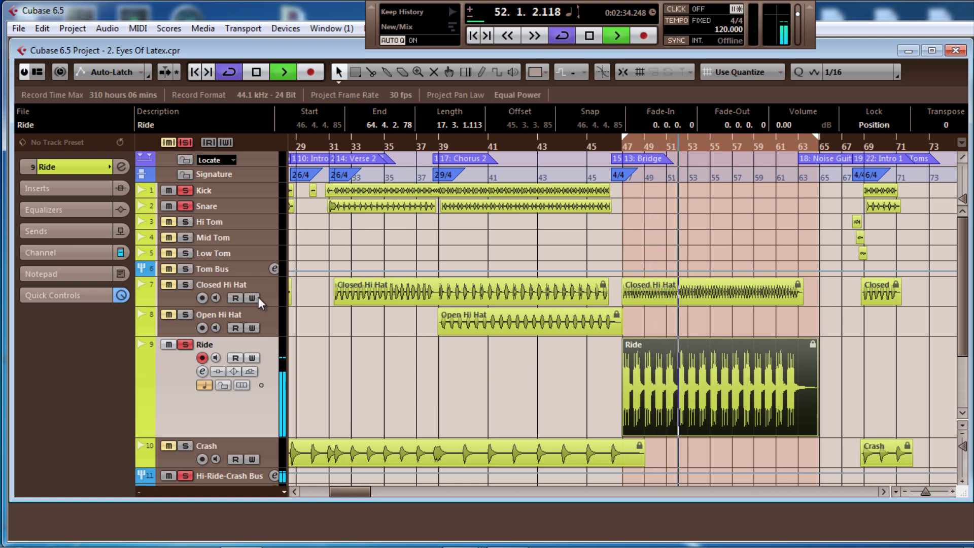
left_click(189, 286)
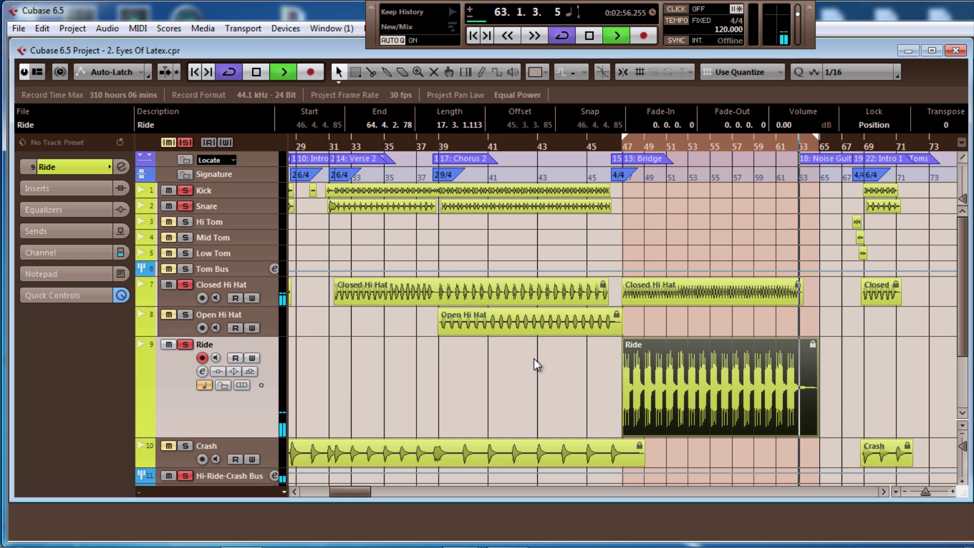
key("space")
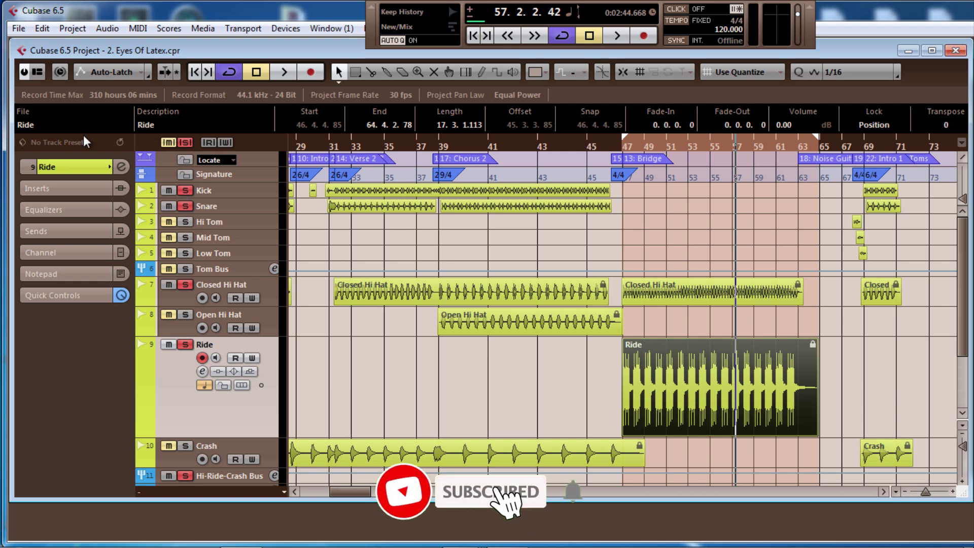
- Return the cursor to just before bar 47, clear all solos and make the Ride track taller
left_click(624, 147)
left_click_drag(626, 152, 625, 231)
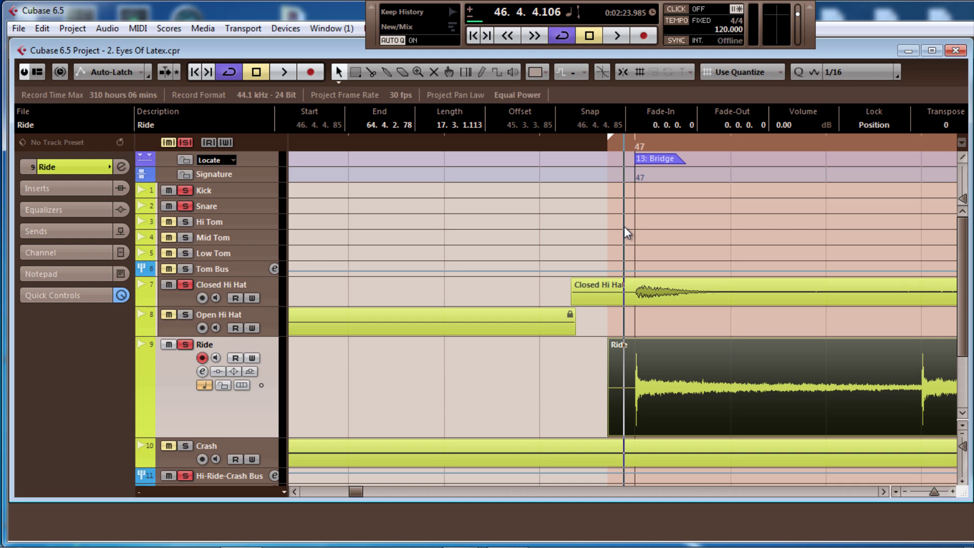
scroll(624, 227, "down", 3)
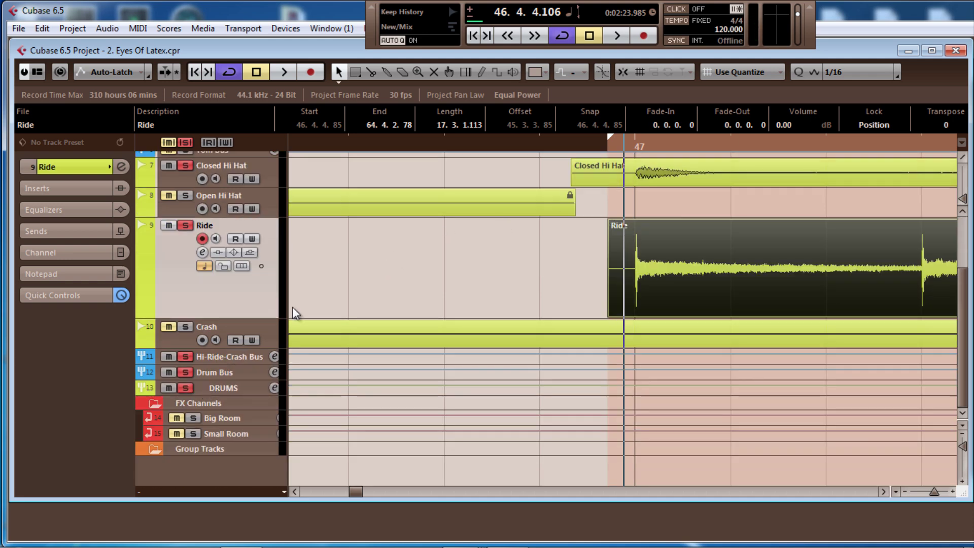
left_click(183, 165)
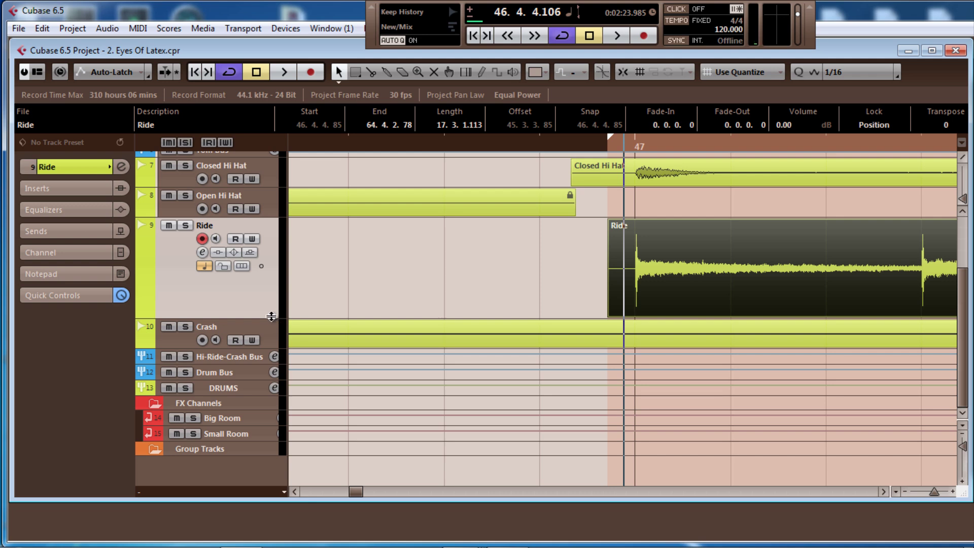
left_click_drag(271, 317, 269, 359)
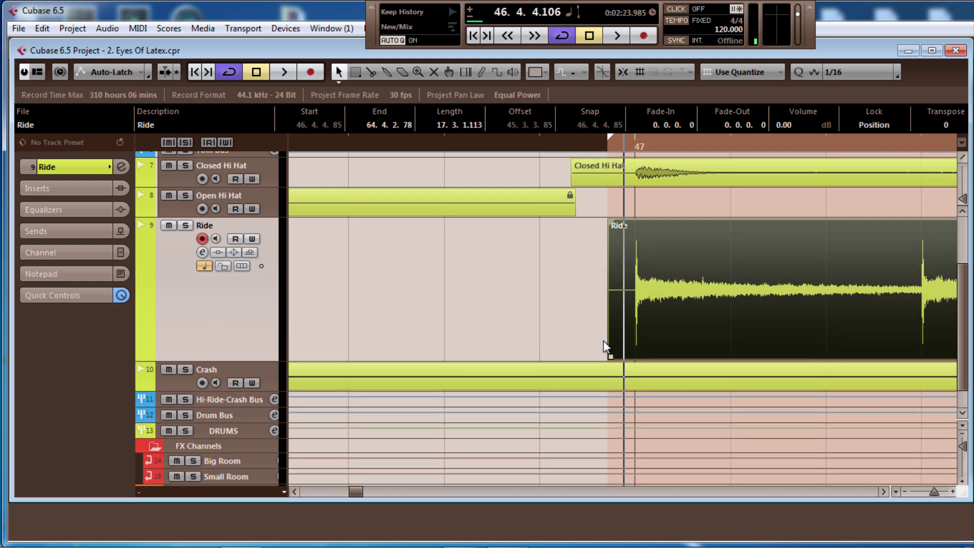
- Show a taller automation lane under the Ride track for Standard Panner - Pan Left-Right, with bar 47 in view
left_click(145, 353)
left_click(226, 368)
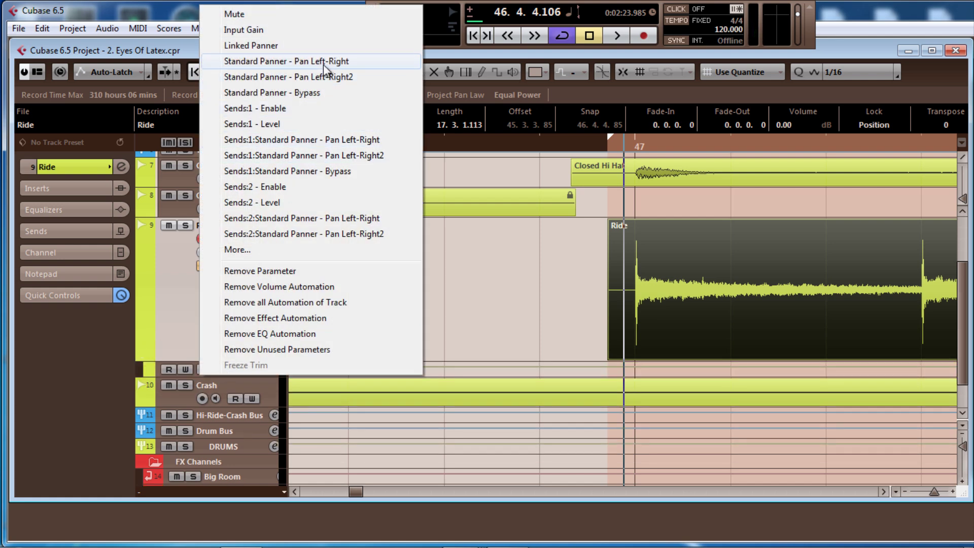
left_click(324, 61)
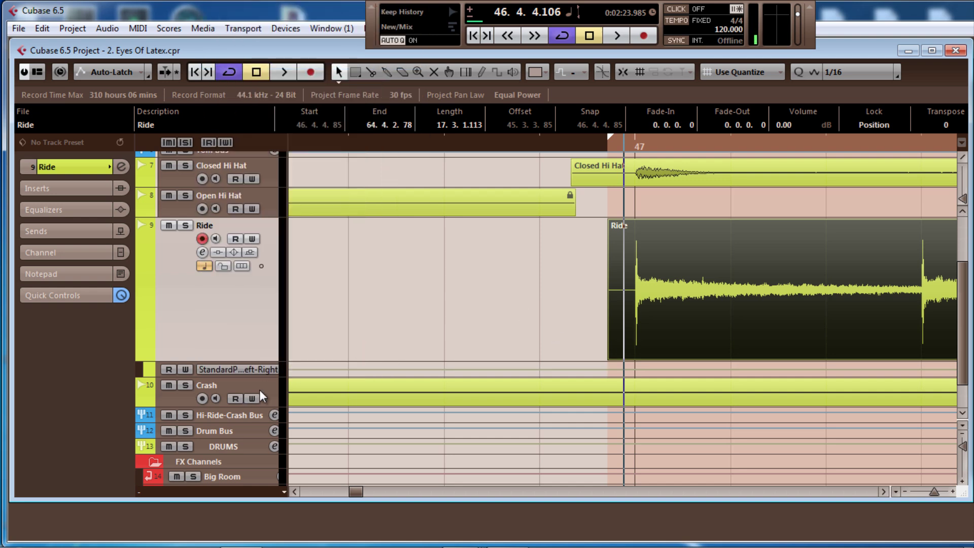
left_click(272, 374)
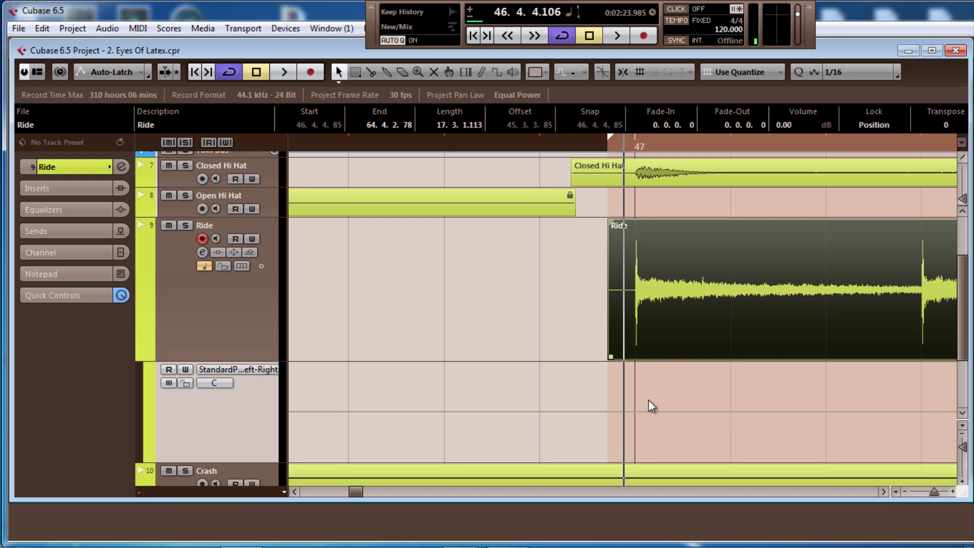
left_click(883, 491)
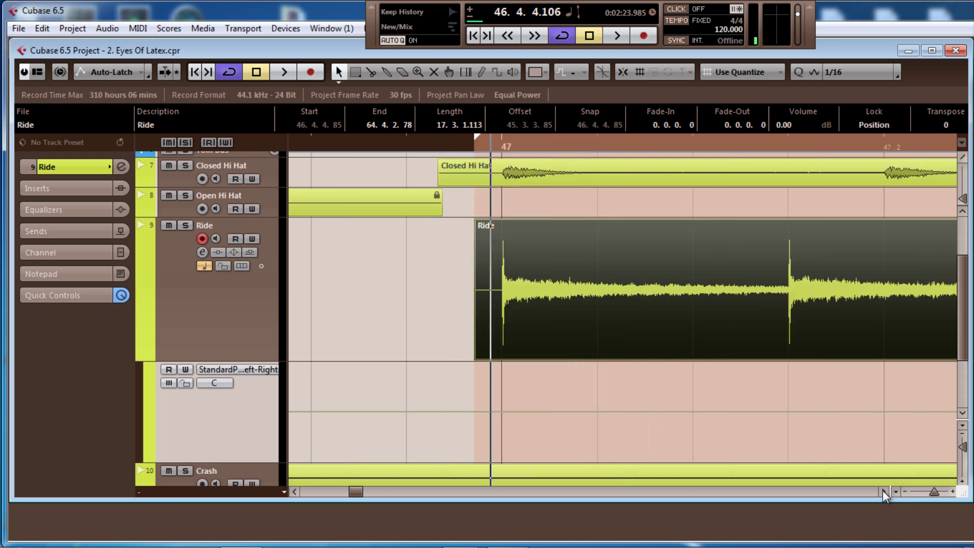
left_click(883, 491)
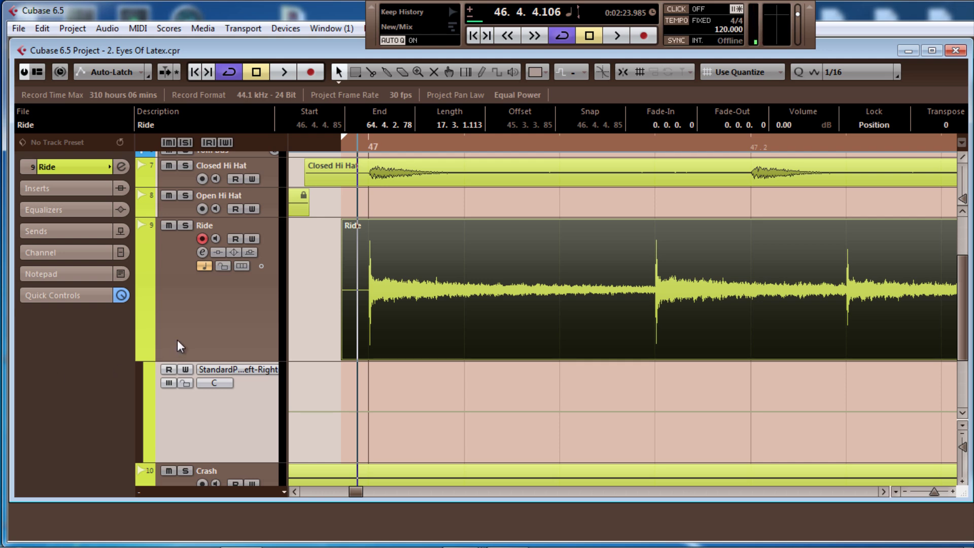
- Enable automation read and write on the Ride, enlarging its pan lane, and set a locator just before the Ride event
key("r")
key("w")
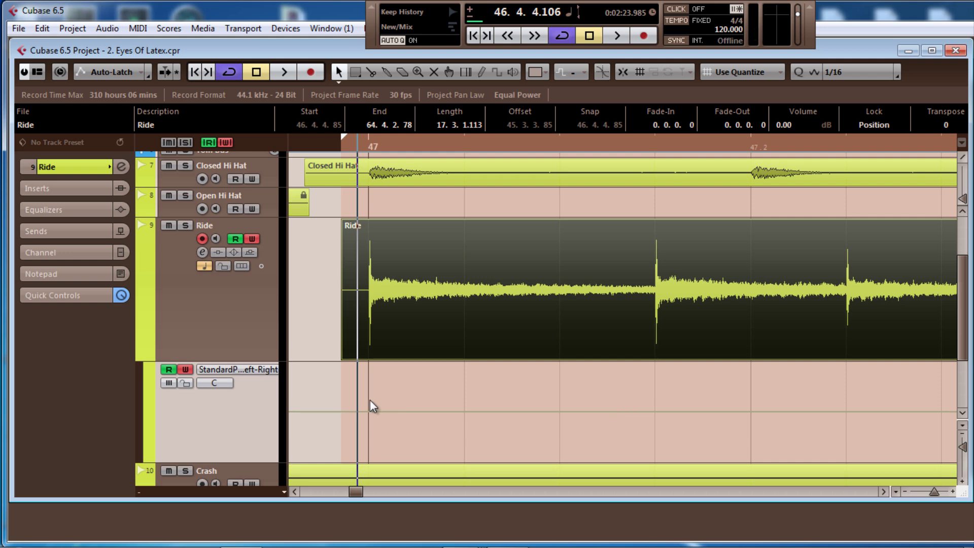
scroll(370, 400, "down", 2)
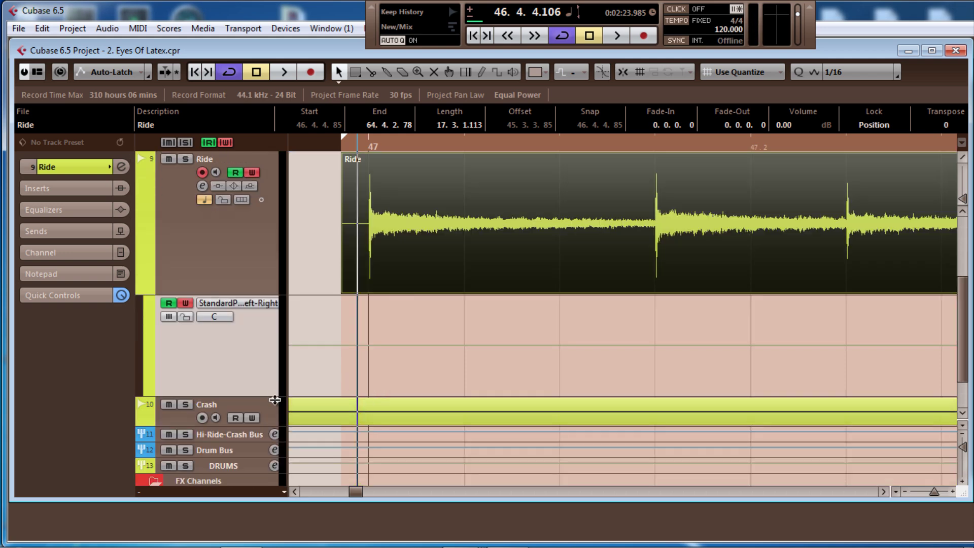
left_click_drag(274, 400, 275, 457)
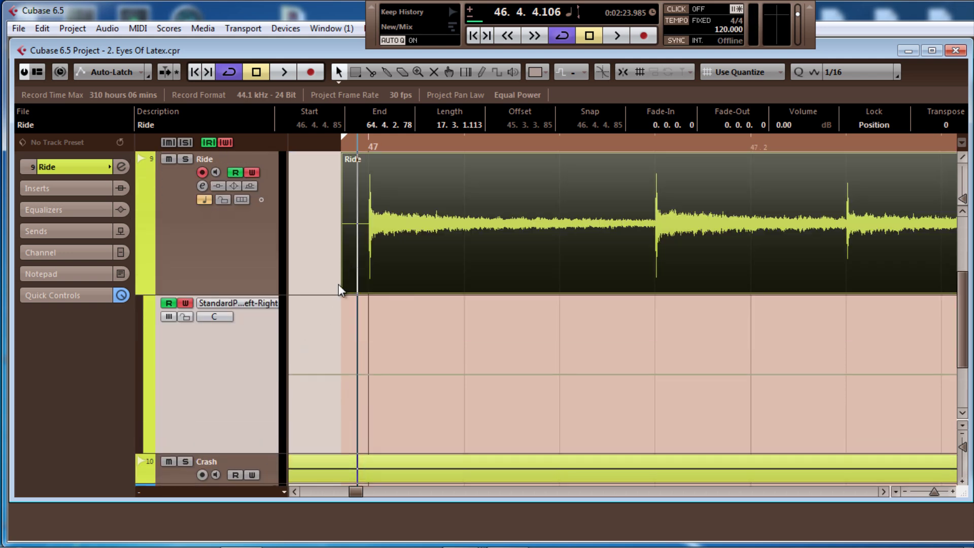
left_click(332, 136)
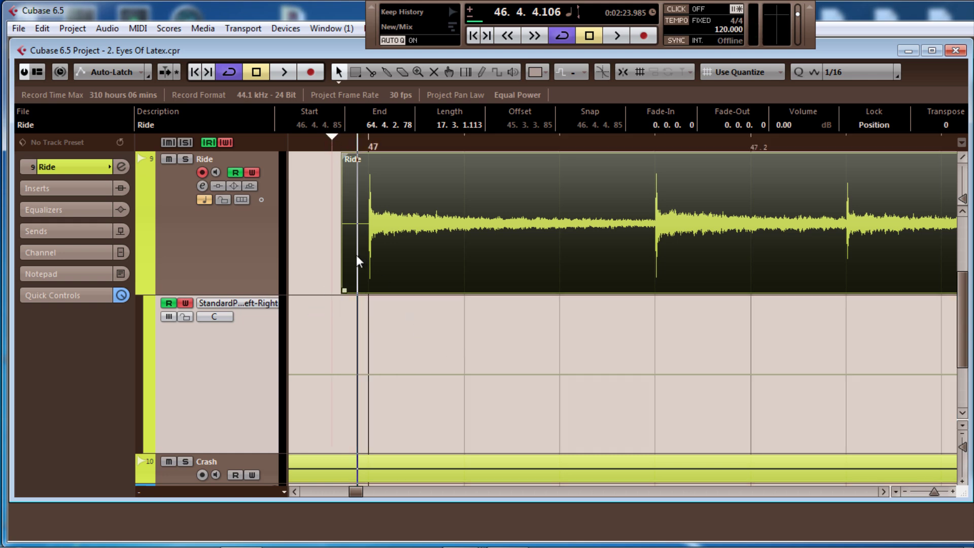
- With snap enabled, pan the Ride hard left from 47.1.1.0 to 47.1.4.0, using vertically aligned centre and left automation points at both ends
left_click(622, 74)
left_click(374, 375)
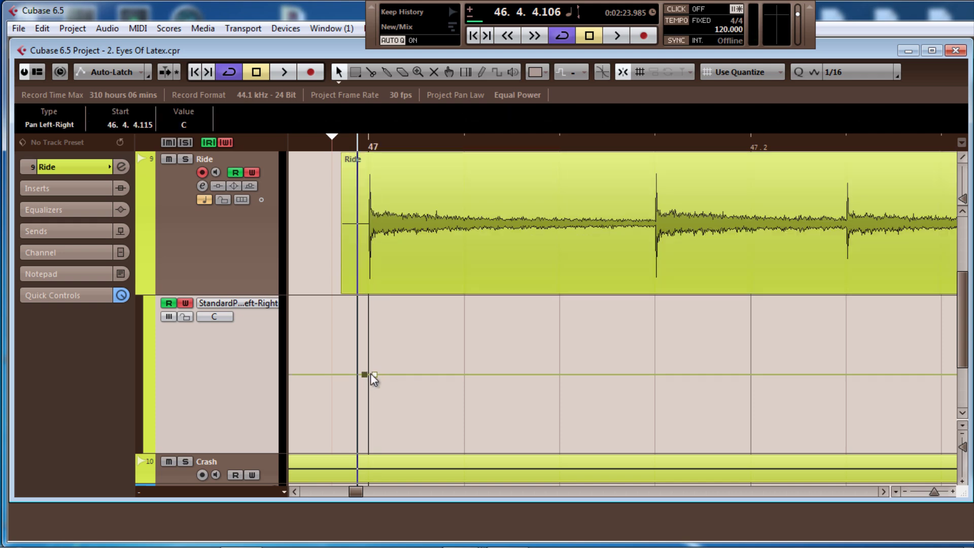
left_click(649, 375)
left_click_drag(374, 374, 370, 295)
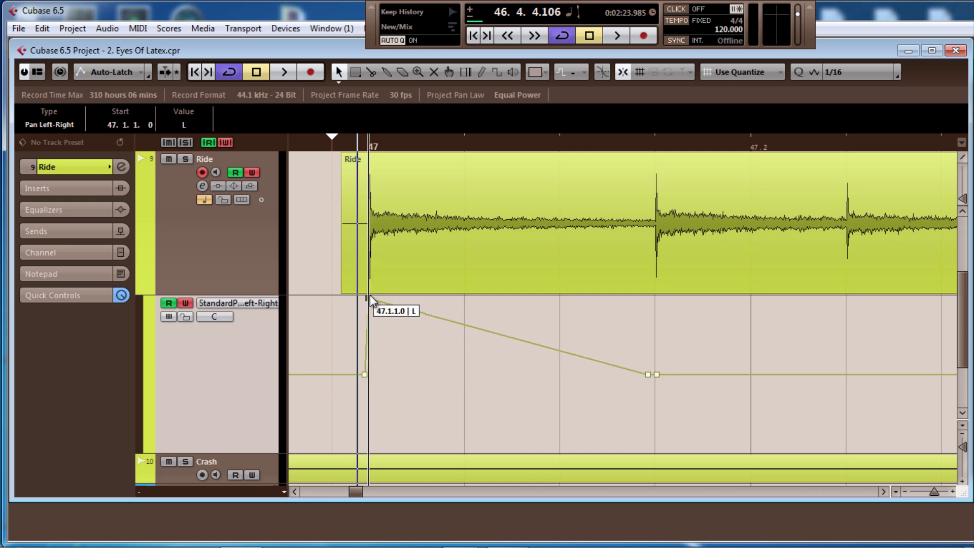
left_click_drag(650, 375, 648, 293)
left_click(656, 373)
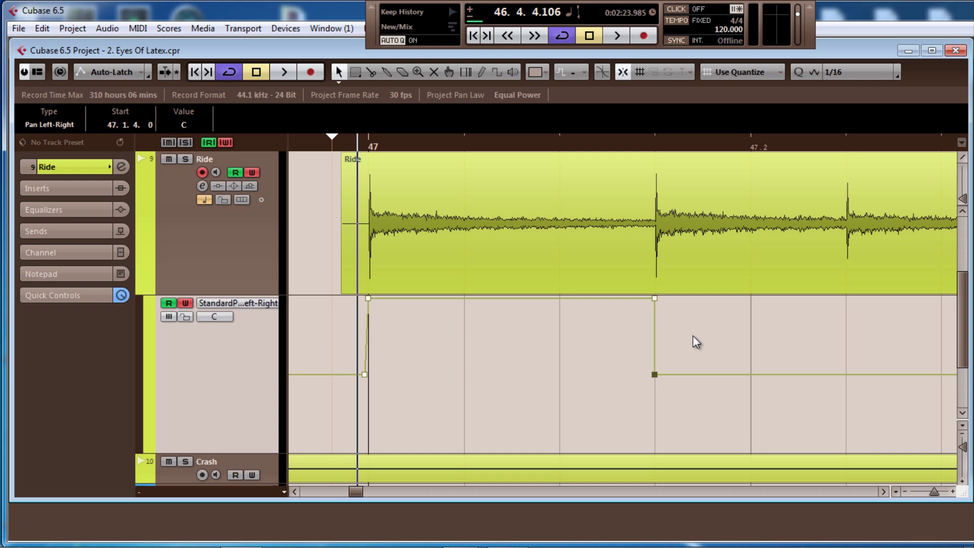
left_click_drag(365, 375, 368, 374)
left_click(402, 144)
left_click(441, 144)
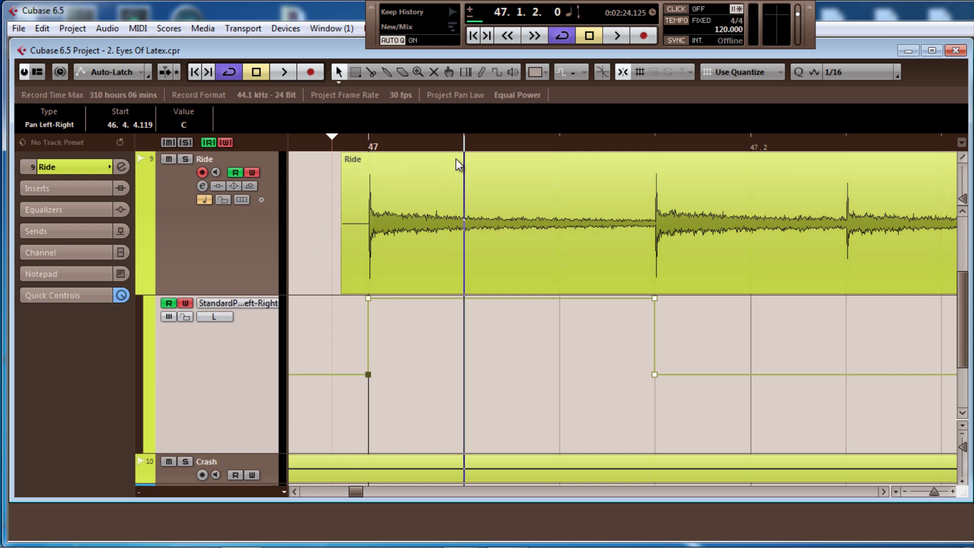
- Add a pair of centre pan points around the third Ride hit at 47.2.2 and another centre point just after 47.1.4.0
left_click(883, 491)
left_click(883, 491)
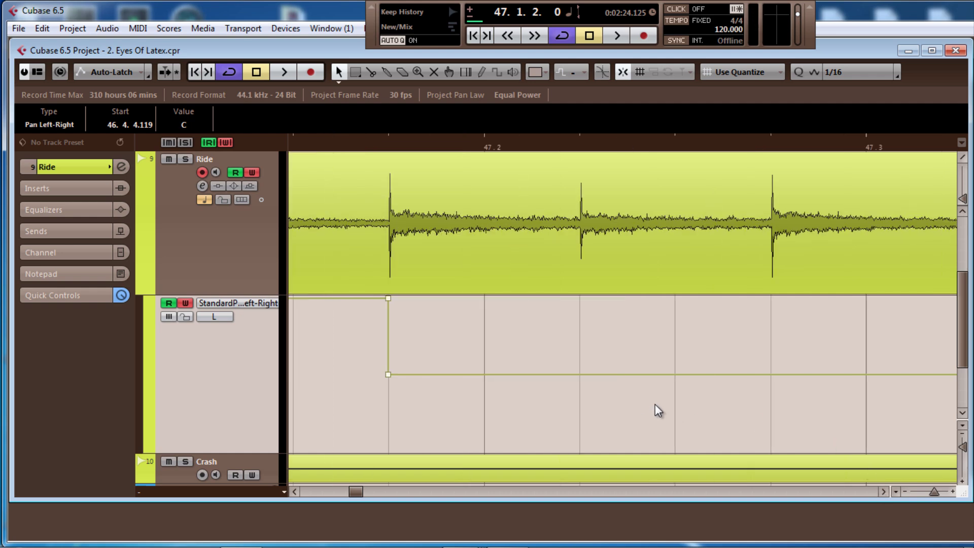
left_click(587, 375)
left_click(576, 374)
left_click(294, 491)
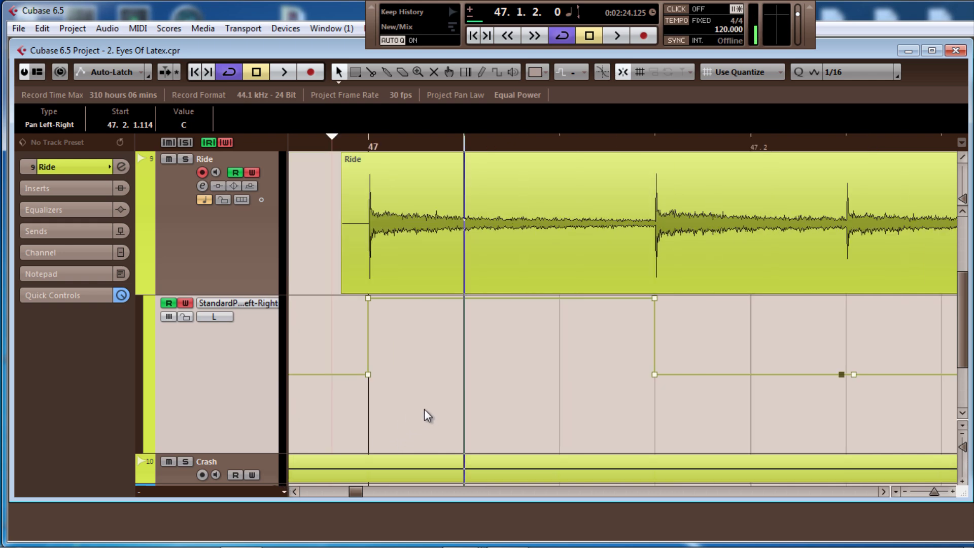
left_click(663, 374)
- Pan the Ride hard right from 47.1.4.0 to 47.2.2.0, squaring the return to centre at 47.2.2.0
scroll(857, 419, "down", 2)
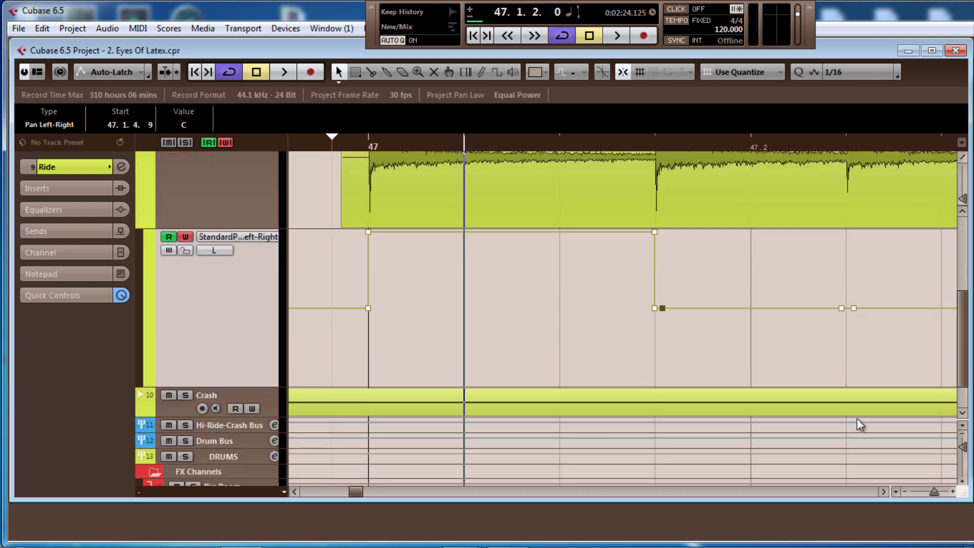
left_click_drag(662, 308, 656, 385)
left_click(842, 309)
left_click_drag(843, 309, 845, 385)
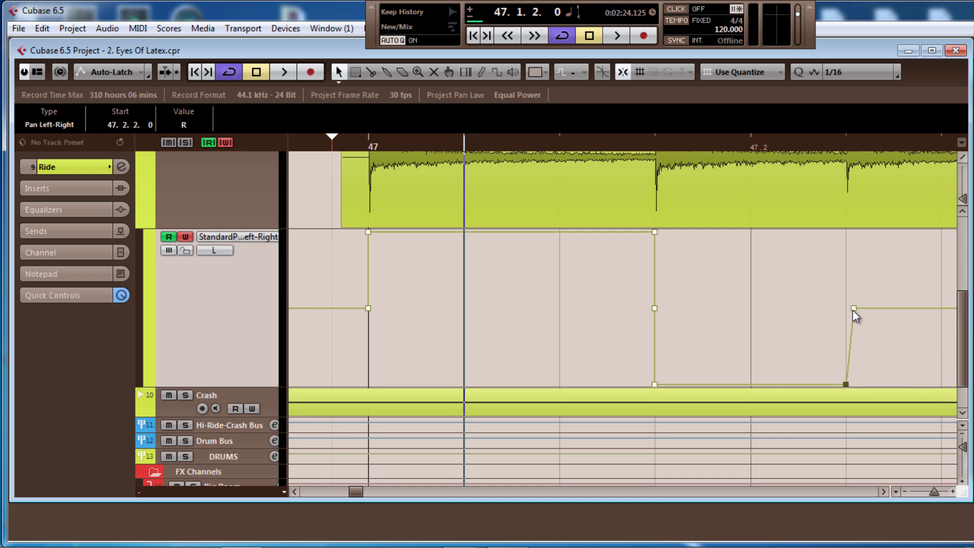
left_click_drag(853, 309, 846, 310)
left_click(847, 384)
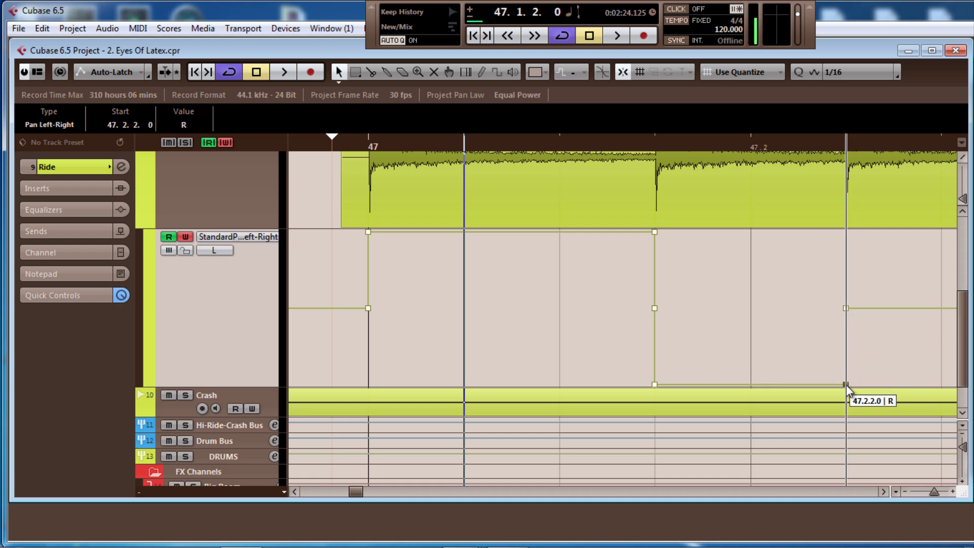
left_click(655, 385)
- Erase the leftover centre point on the pan curve's vertical edge at 47.1.4.0 and return to the selection tool
right_click(702, 353)
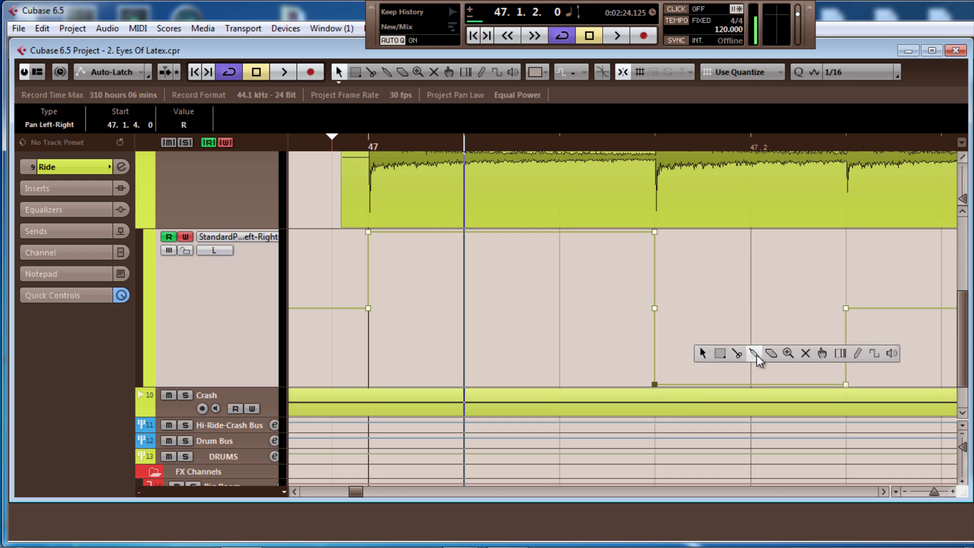
left_click(771, 354)
right_click(660, 314)
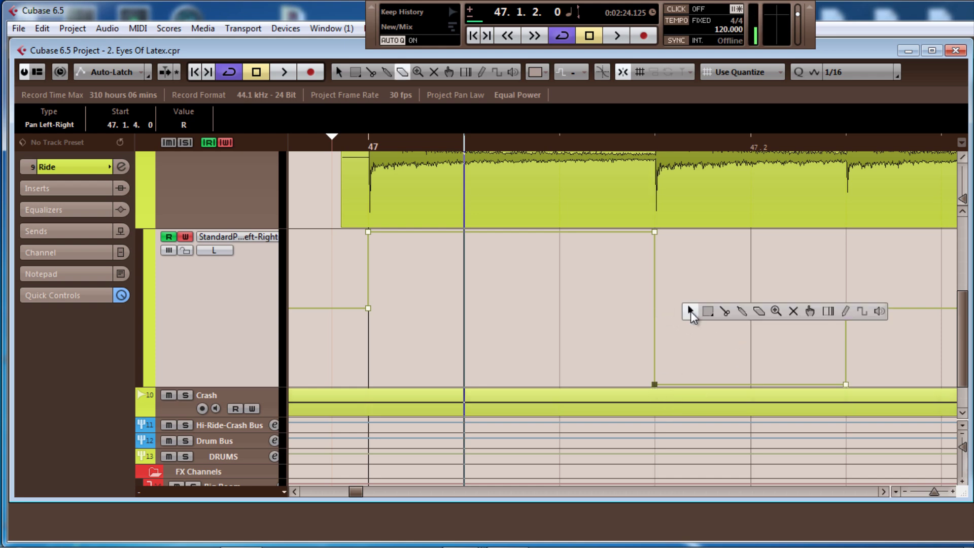
left_click(691, 312)
- Pan the Ride hard left from 47.2.2.0 to 47.2.4.0, with a vertical return to centre at the fourth hit
mouse_move(653, 145)
left_mouse_down()
mouse_move(654, 205)
mouse_move(669, 142)
left_mouse_up()
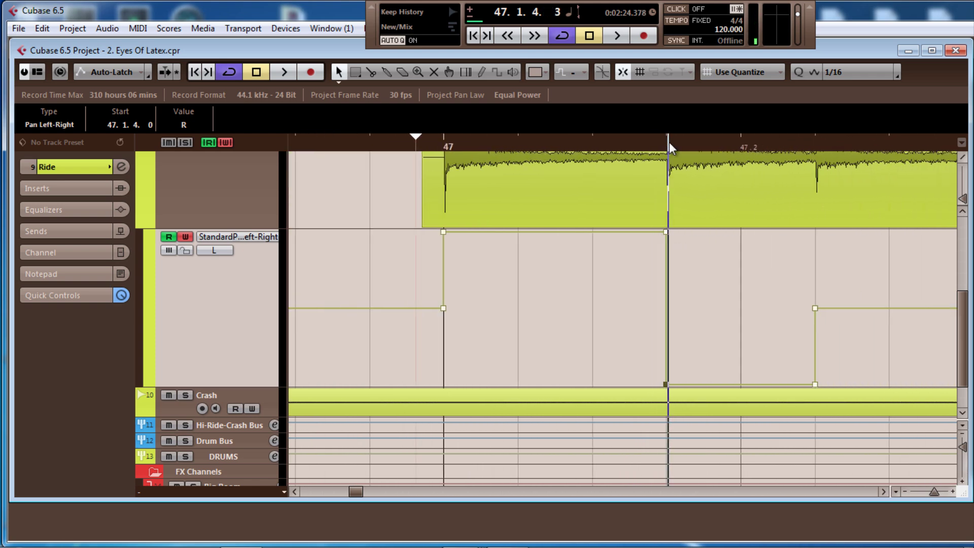
mouse_move(442, 147)
left_mouse_down()
mouse_move(440, 216)
mouse_move(440, 160)
left_mouse_up()
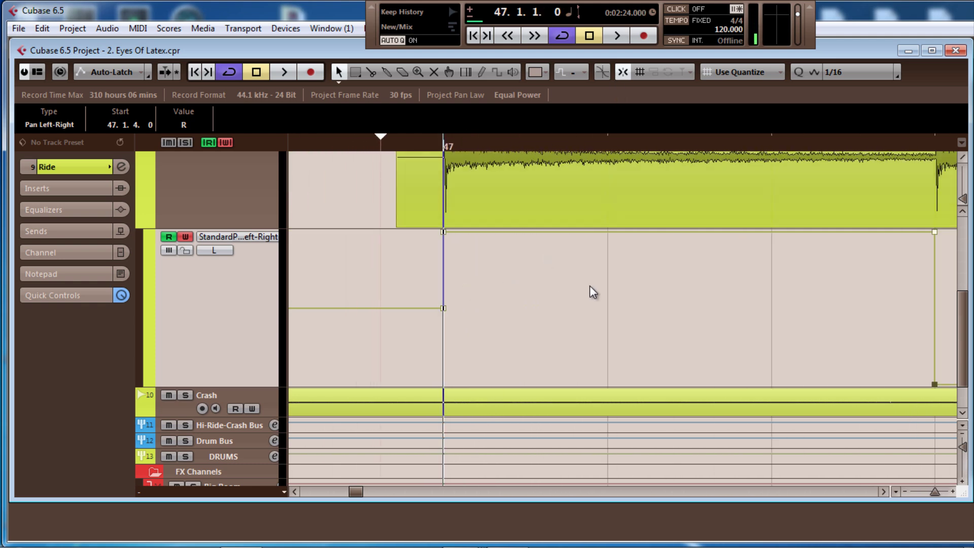
left_click(886, 491)
left_click_drag(936, 492, 935, 491)
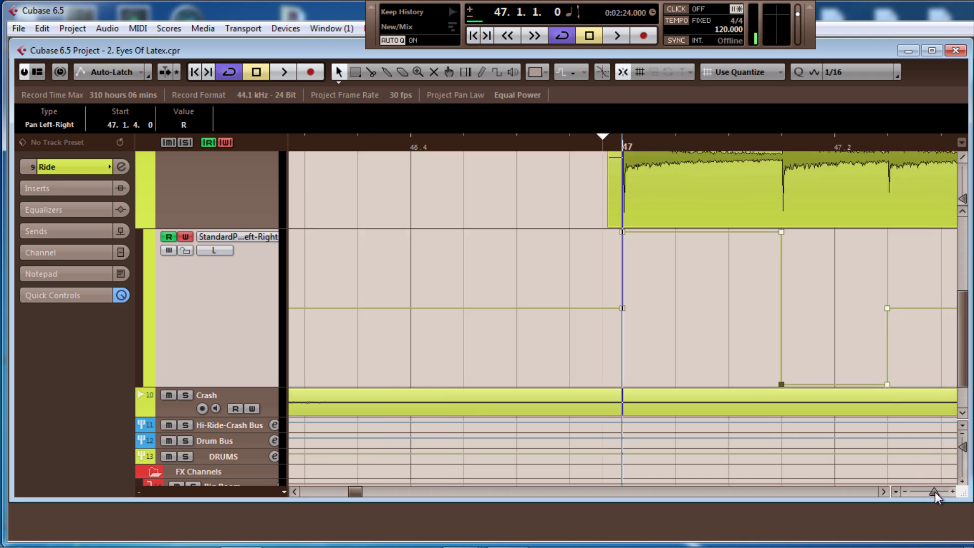
left_click(889, 489)
left_click(888, 489)
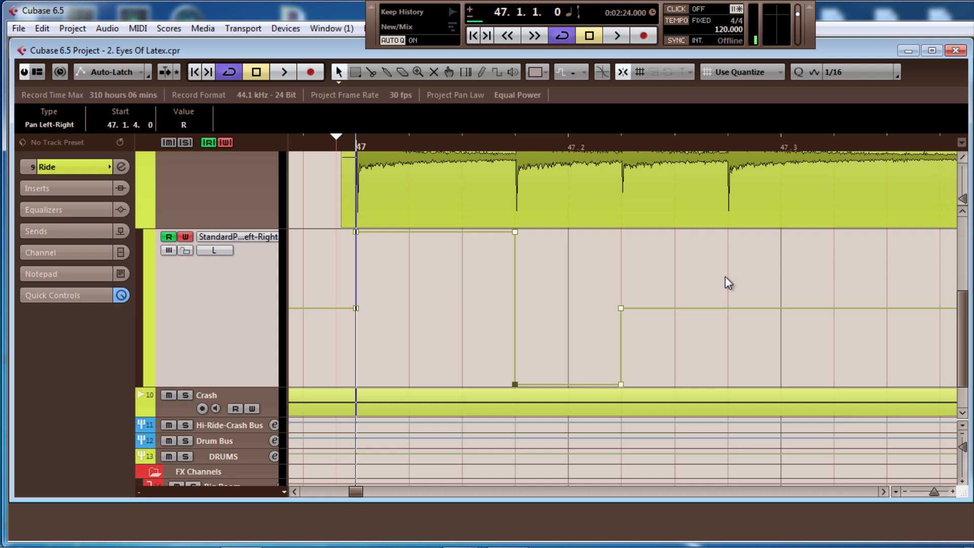
left_click(735, 308)
mouse_move(725, 309)
left_mouse_down()
mouse_move(728, 268)
mouse_move(728, 310)
left_mouse_up()
left_click_drag(620, 307, 619, 230)
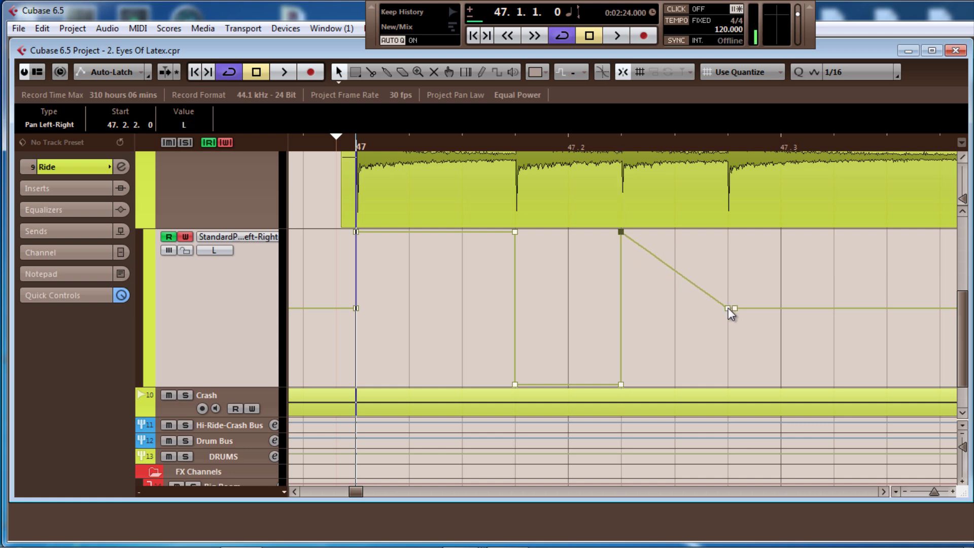
left_click_drag(729, 308, 728, 232)
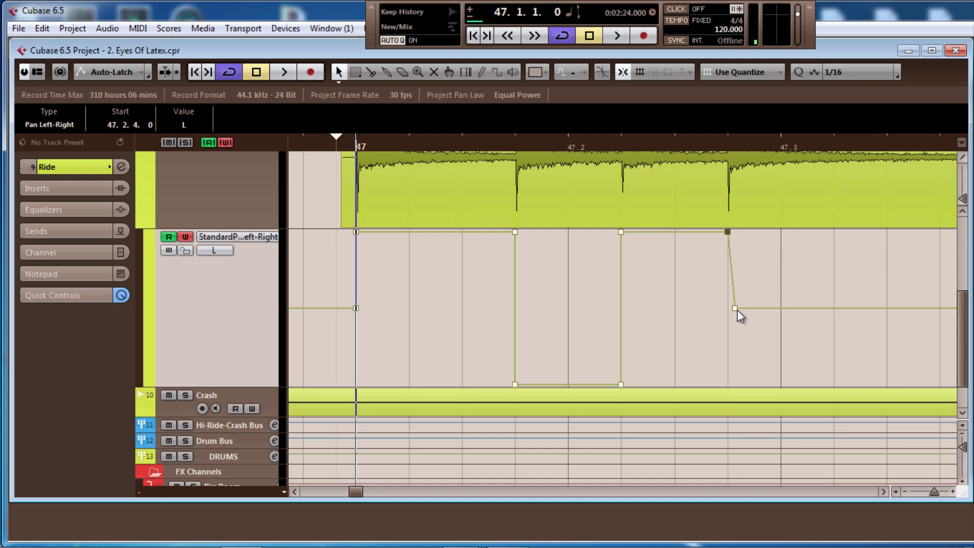
left_click_drag(736, 309, 730, 309)
- Examine the Ride's pan value between the hits in bar 47, checking positions 47.1.2, 47.1.3, 47.2.1 and 47.2.3
left_click(621, 232)
left_click(728, 232)
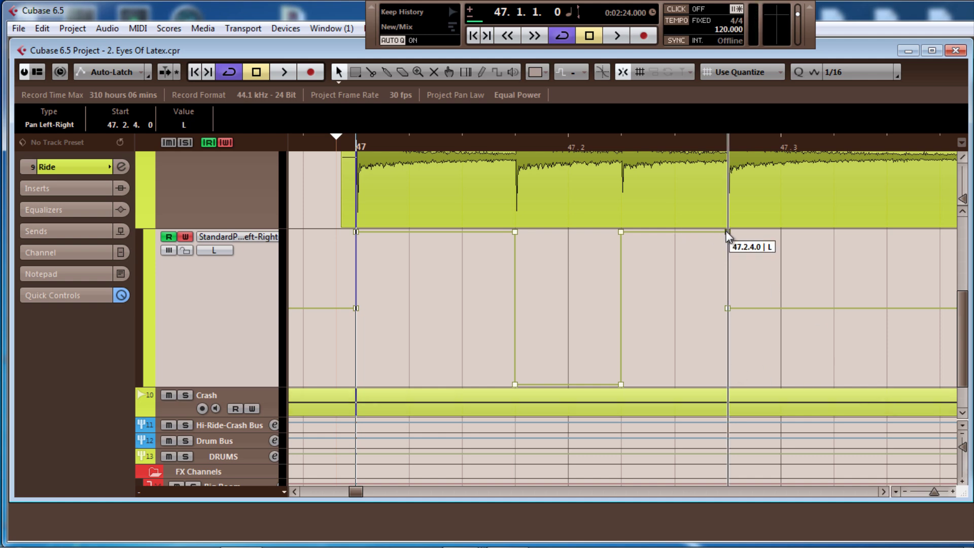
left_click(659, 139)
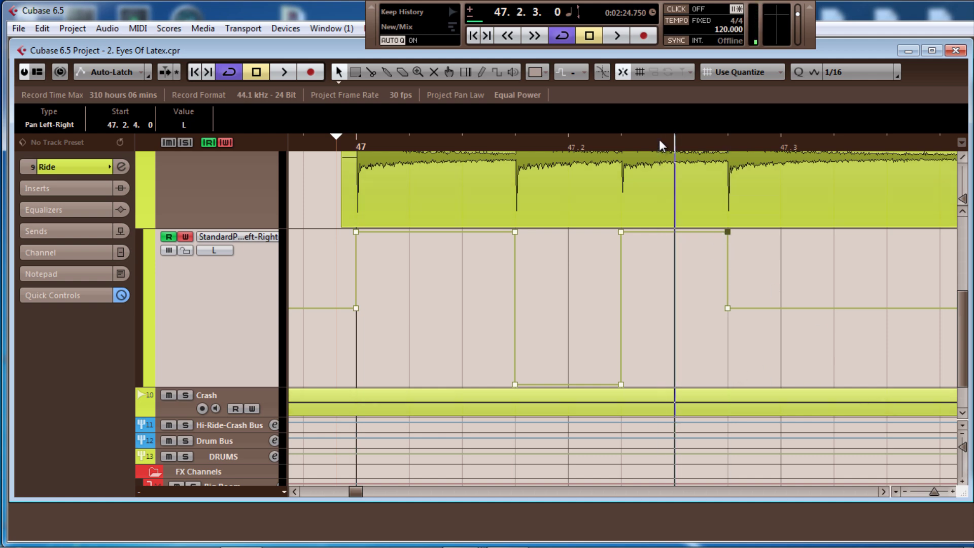
left_click(556, 140)
left_click(449, 144)
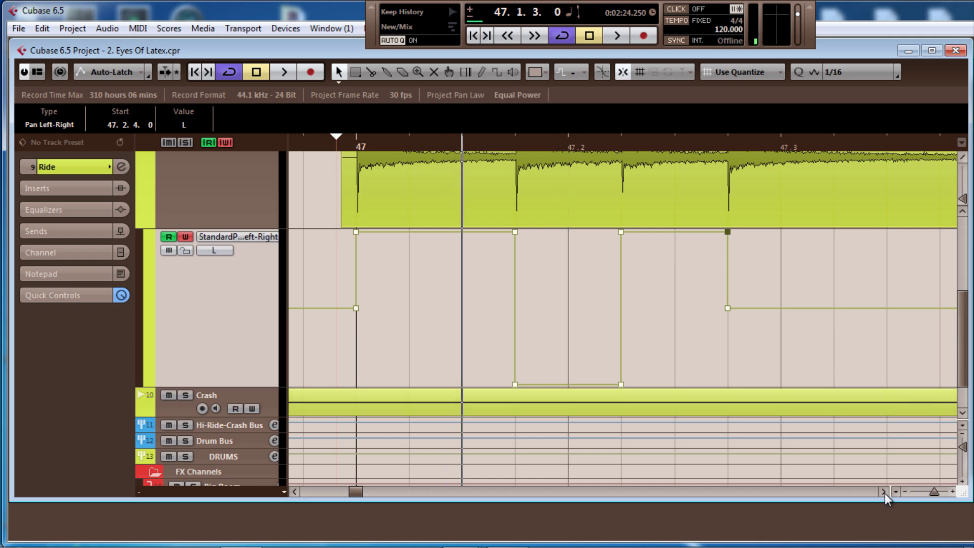
left_click(431, 140)
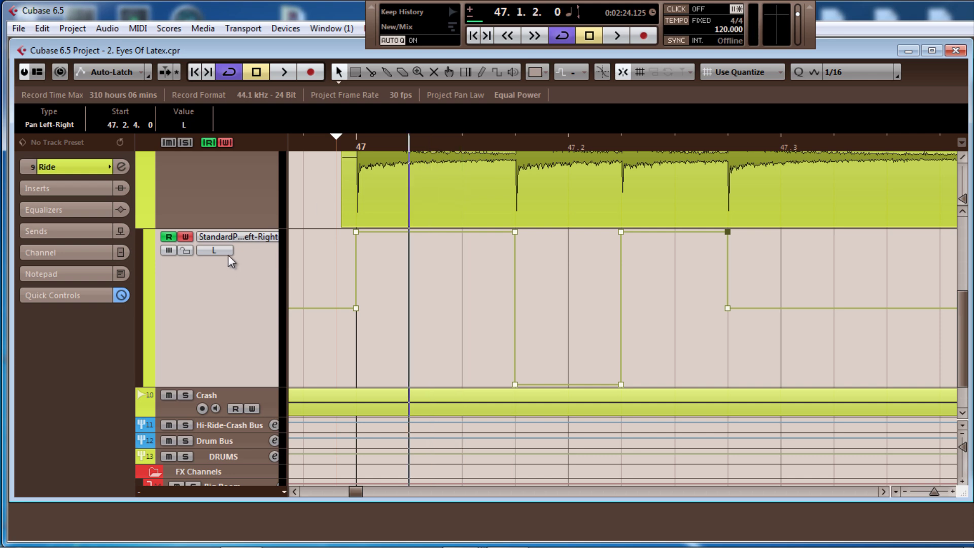
left_click(576, 144)
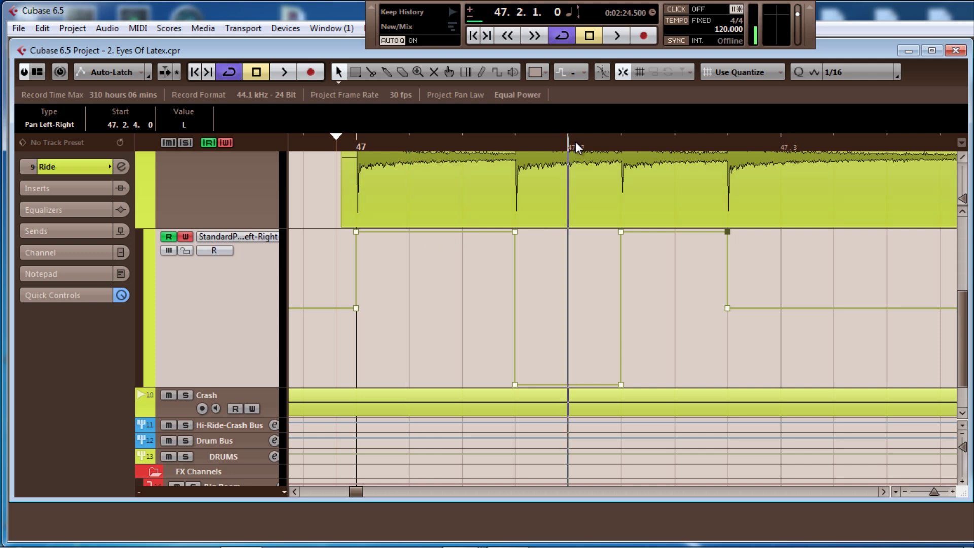
left_click(674, 145)
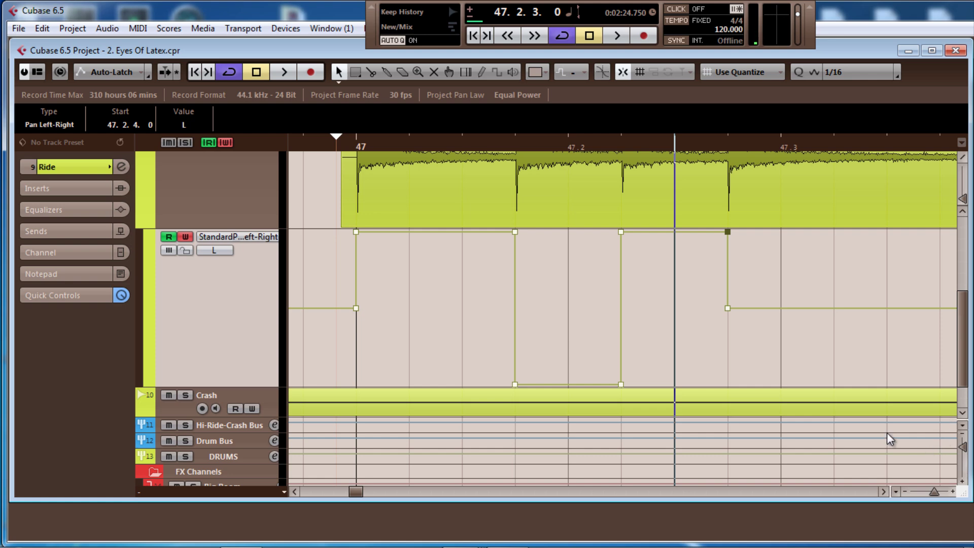
- Pan the Ride hard right from 47.2.4.0 to 48.1.1.0, squaring the return to centre at bar 48
left_click(883, 491)
scroll(798, 361, "up", 3)
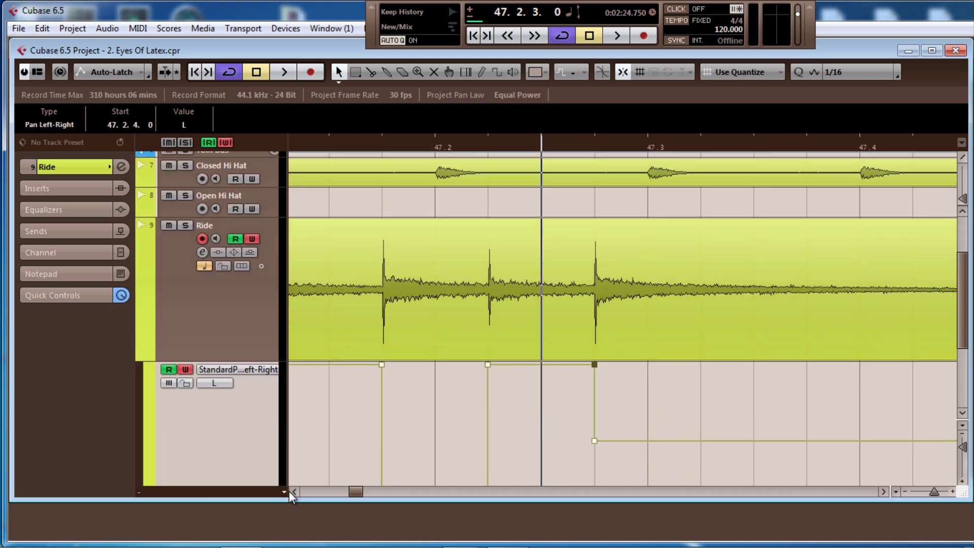
left_click(289, 492)
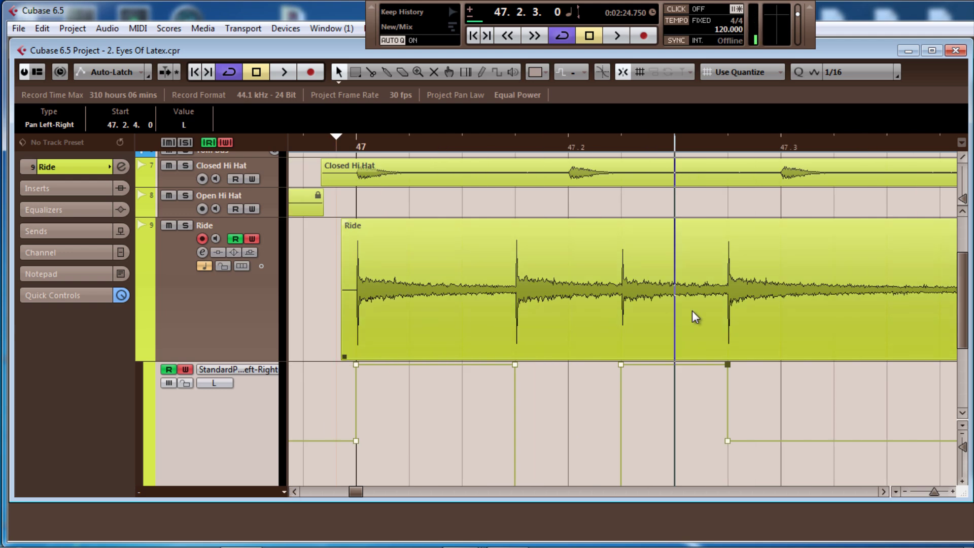
scroll(693, 310, "down", 3)
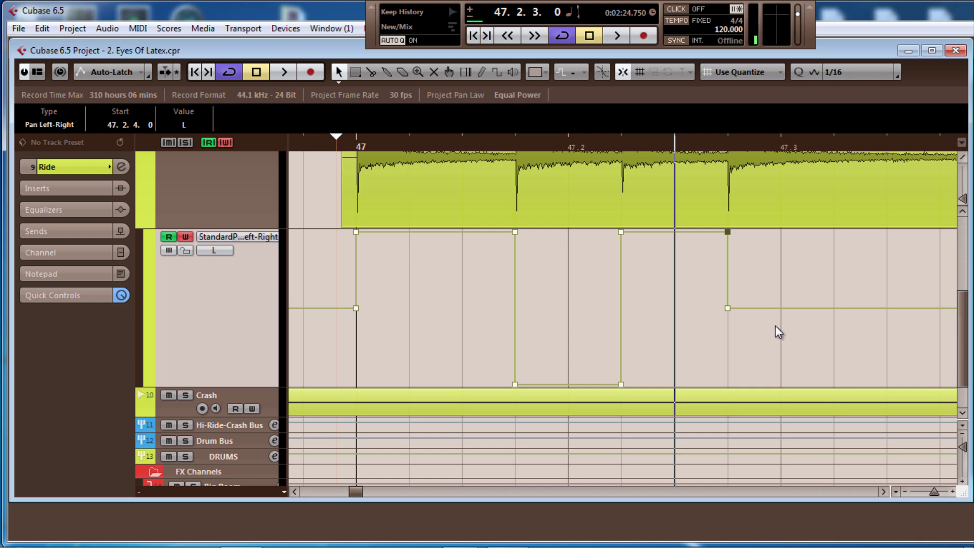
left_click(884, 491)
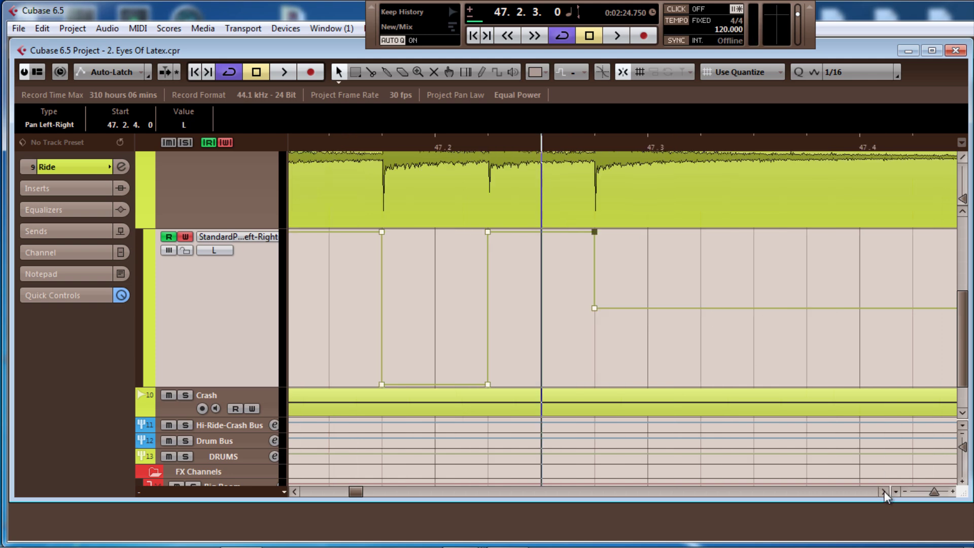
left_click_drag(934, 490, 930, 489)
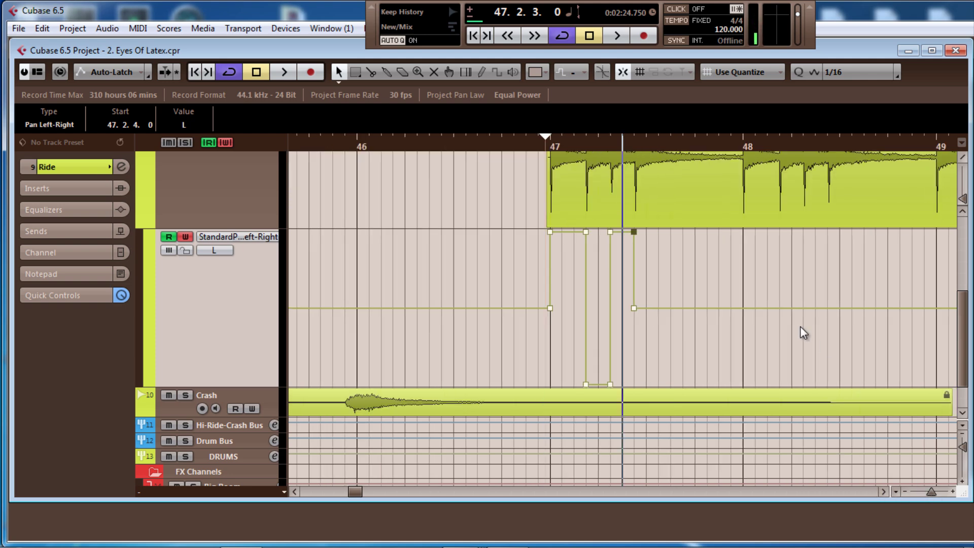
scroll(800, 325, "up", 2)
left_click_drag(741, 146, 777, 233)
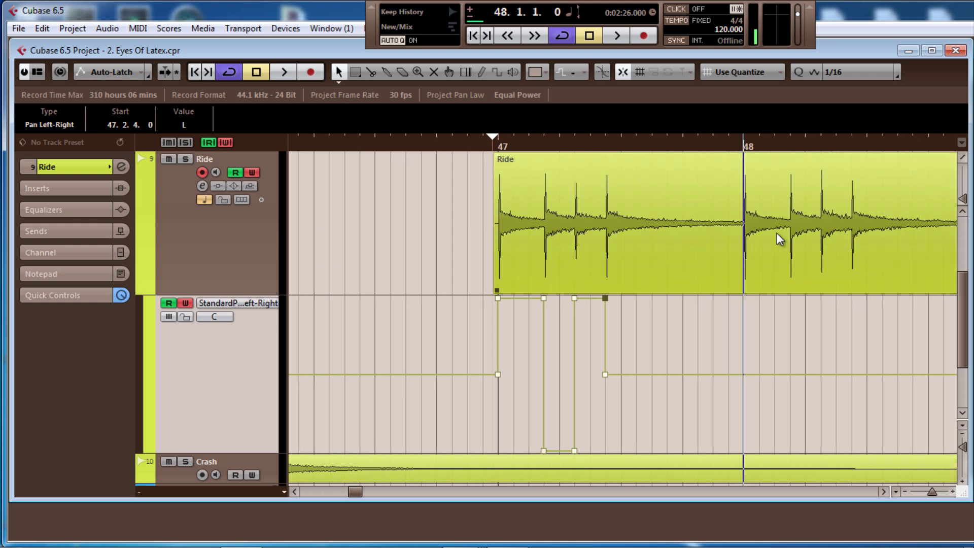
left_click(742, 375)
left_click_drag(603, 376, 604, 457)
left_click_drag(742, 376, 742, 456)
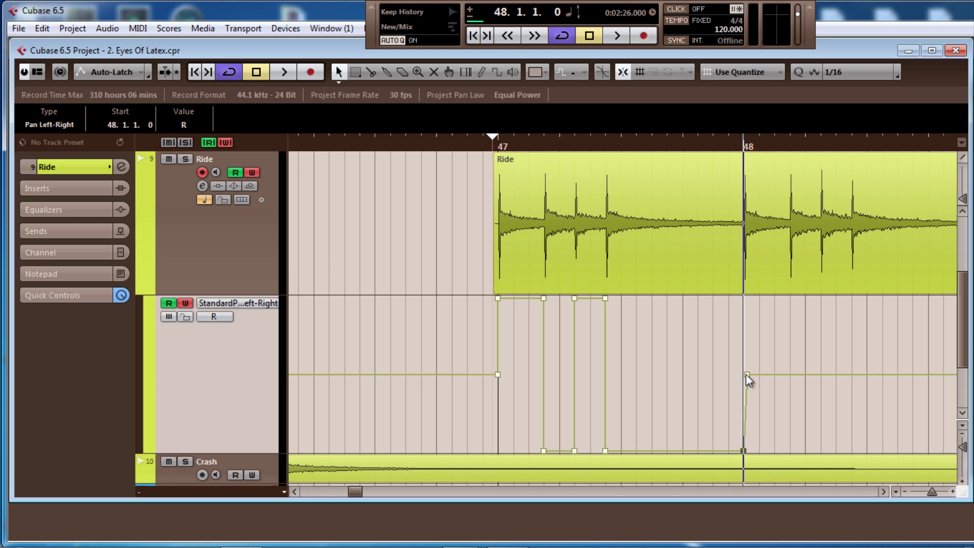
left_click_drag(746, 374, 745, 375)
- Set the cycle range over bar 47 and play it in a loop to hear the Ride's pan moves
left_click_drag(497, 136, 748, 145)
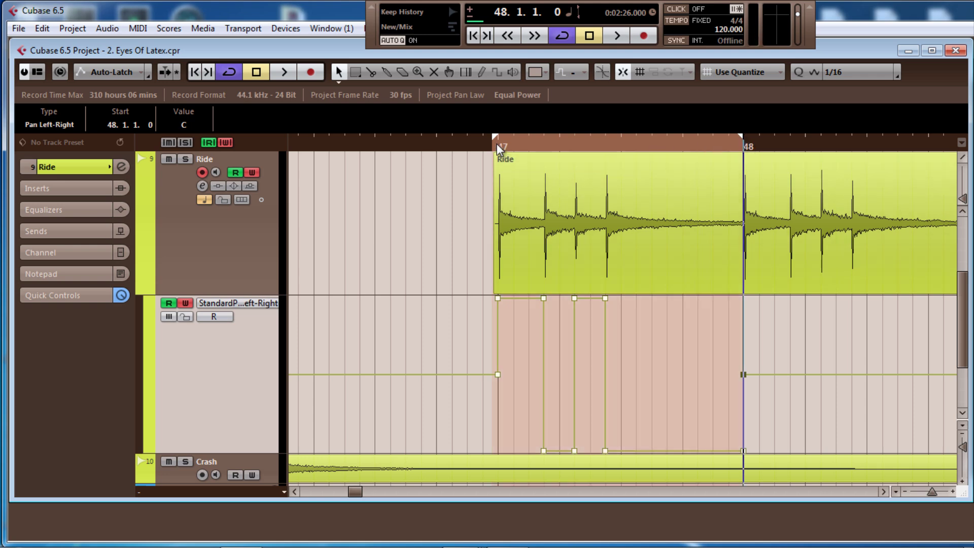
left_click(481, 138)
key("space")
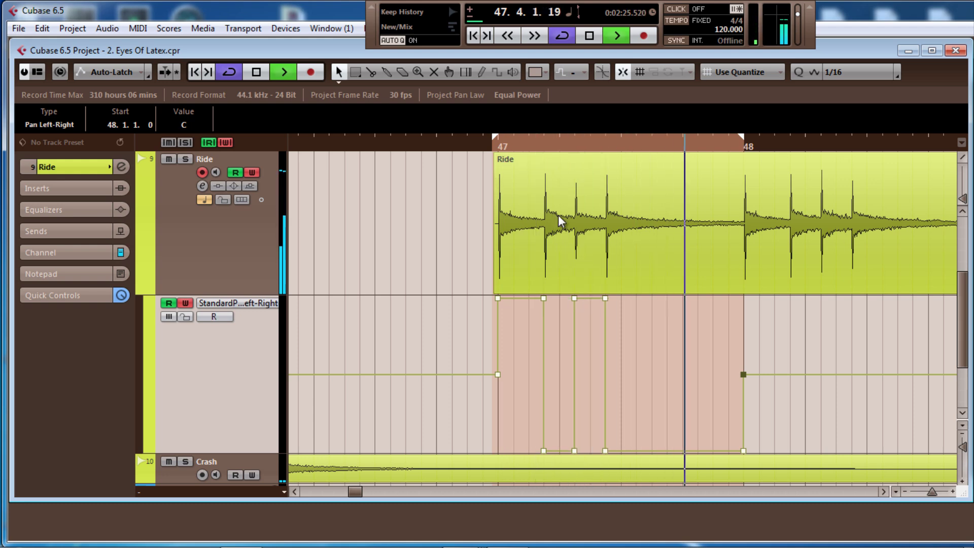
key("space")
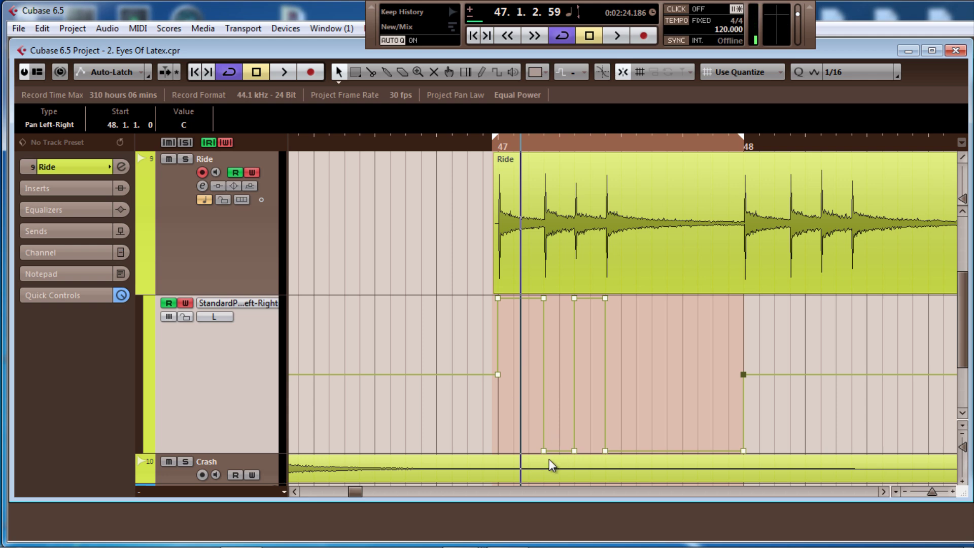
- Erase the two hard-right pan points at 47.1.4 and 47.2.2 from the Ride's automation
right_click(558, 419)
left_click(627, 420)
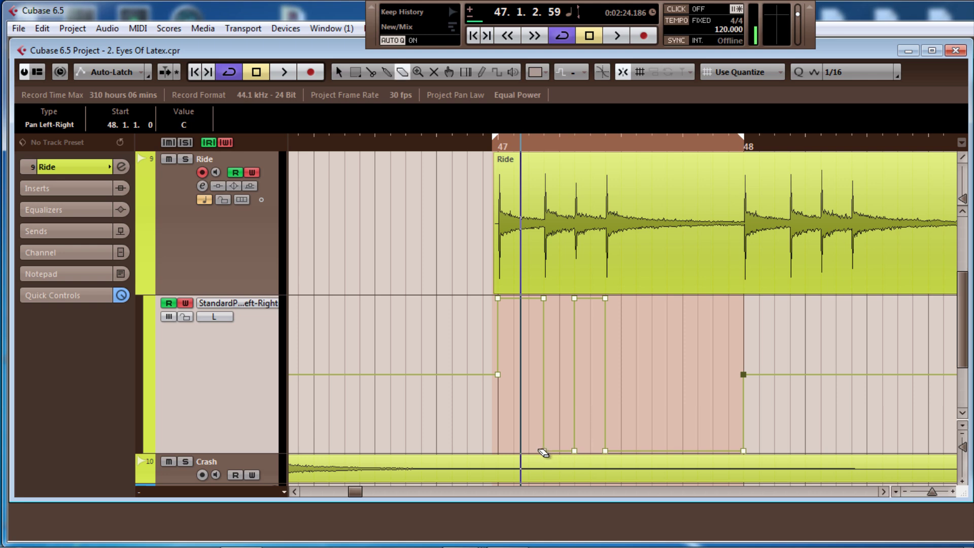
left_click(543, 450)
left_click(575, 452)
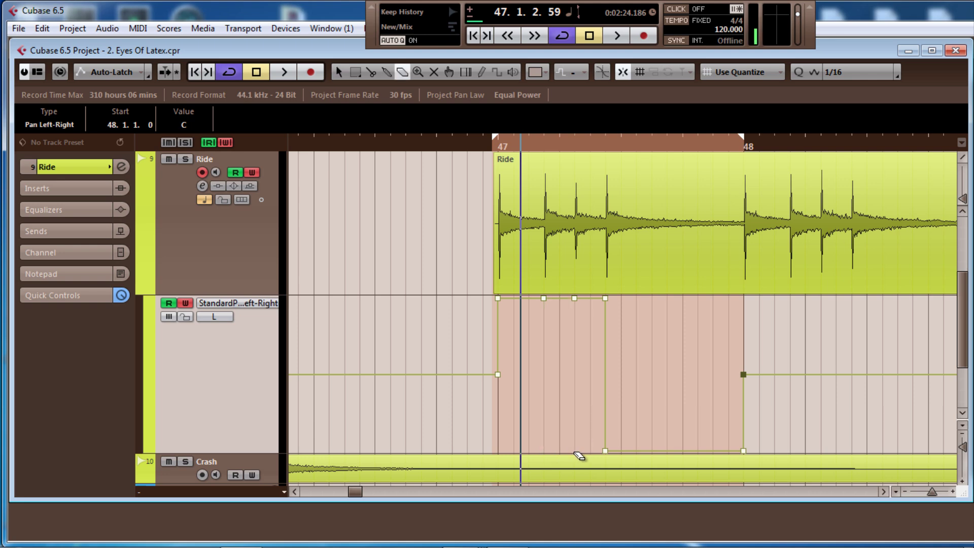
- Erase the hard-left pan point at 47.2.2 from the Ride's automation
right_click(651, 345)
left_click(651, 344)
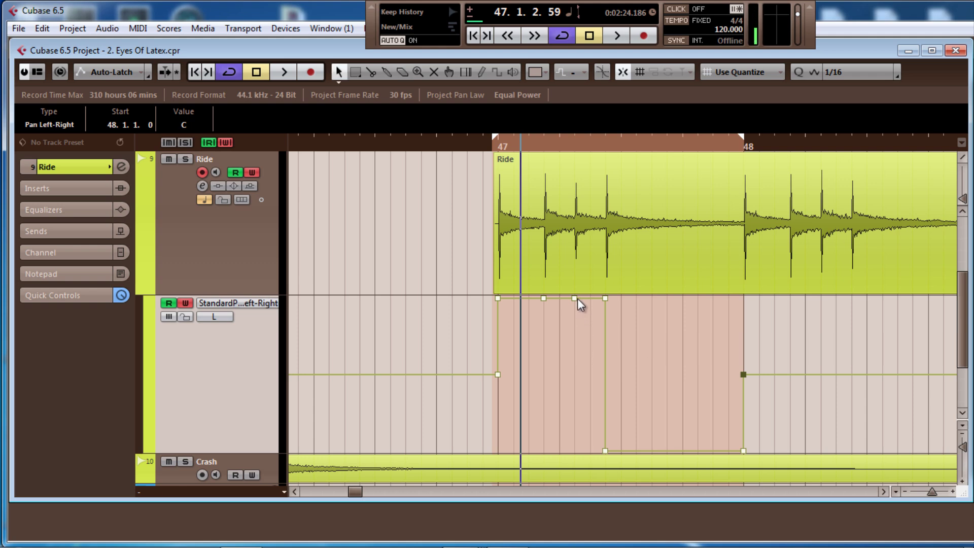
left_click_drag(578, 299, 580, 302)
left_click_drag(574, 302, 575, 299)
right_click(583, 308)
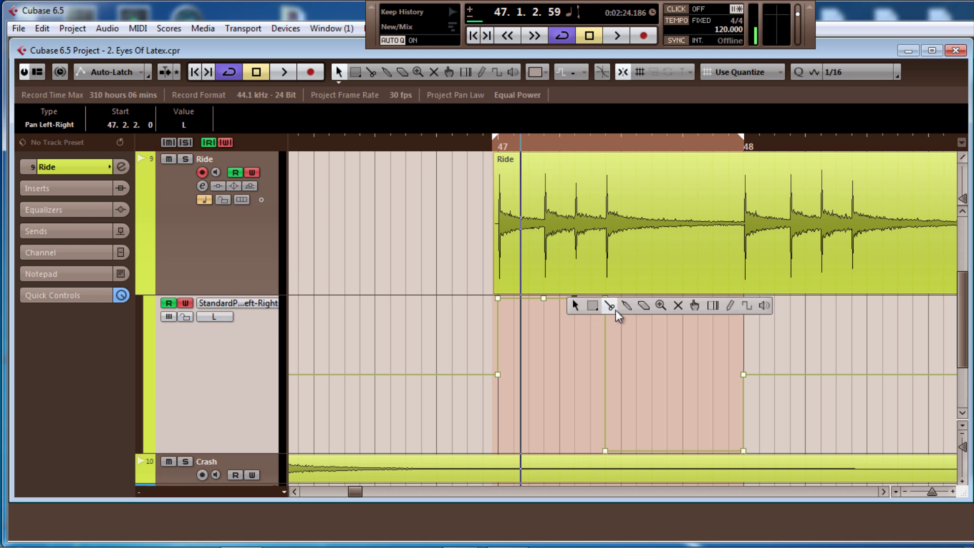
left_click(643, 306)
left_click(577, 301)
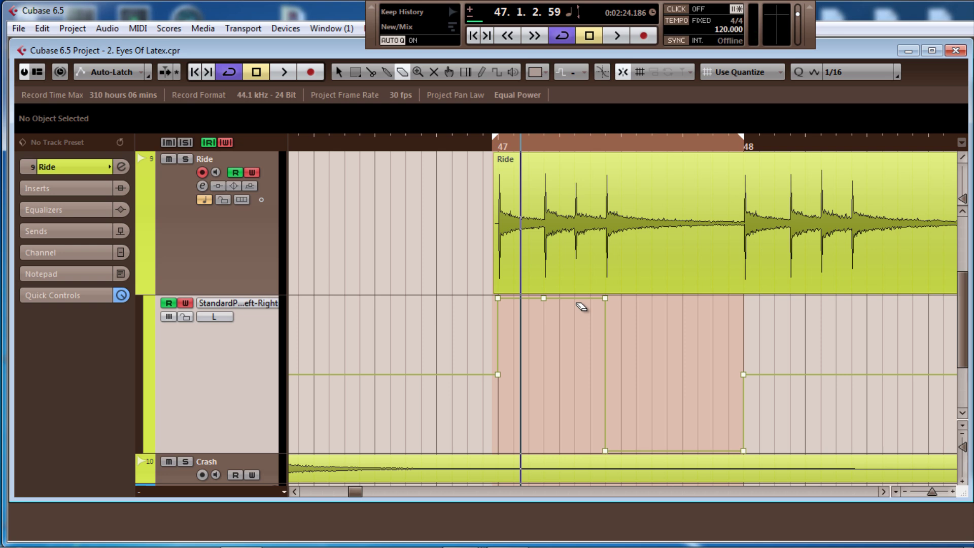
right_click(635, 308)
left_click(638, 308)
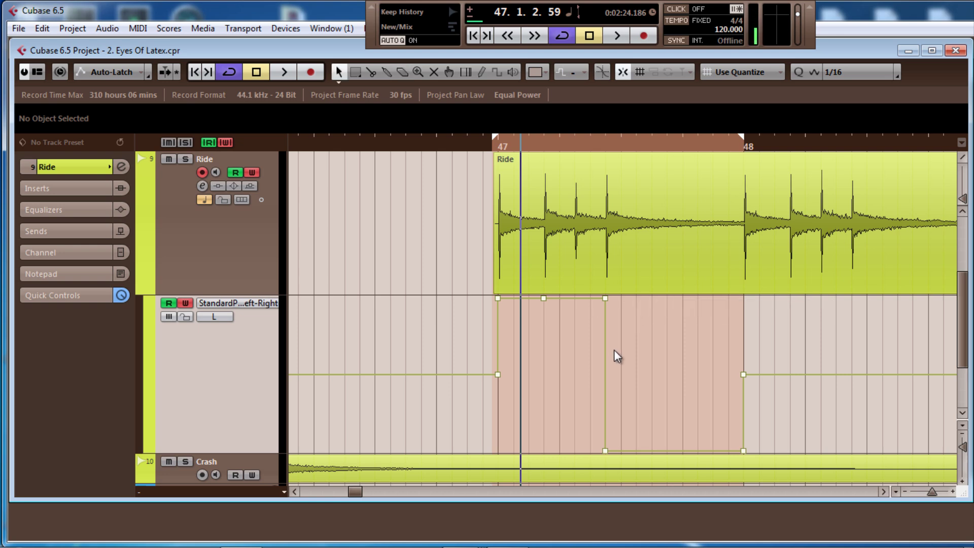
- Move the Ride's hard-left to hard-right pan change from 47.2.4 to 47.2.2, keeping the transition vertical
left_click(606, 451)
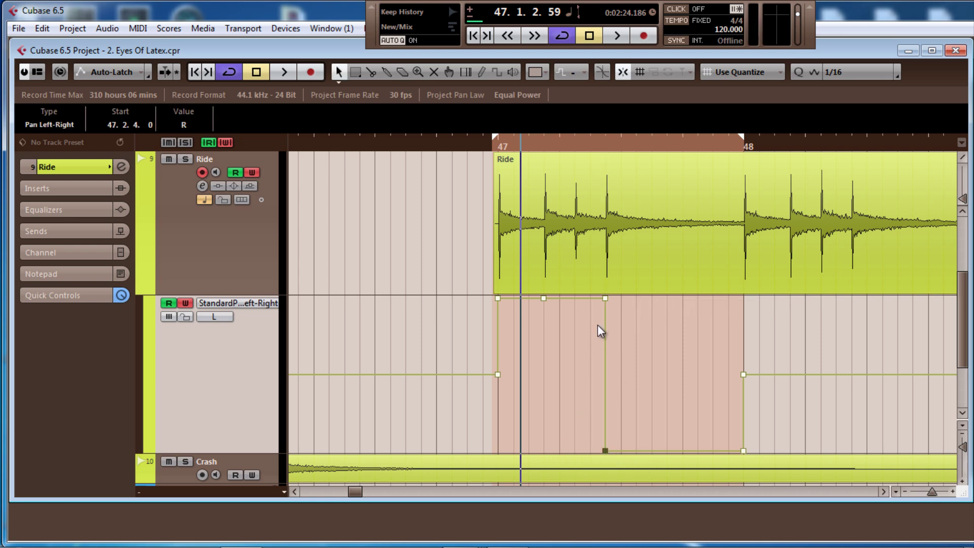
left_click_drag(605, 299, 575, 299)
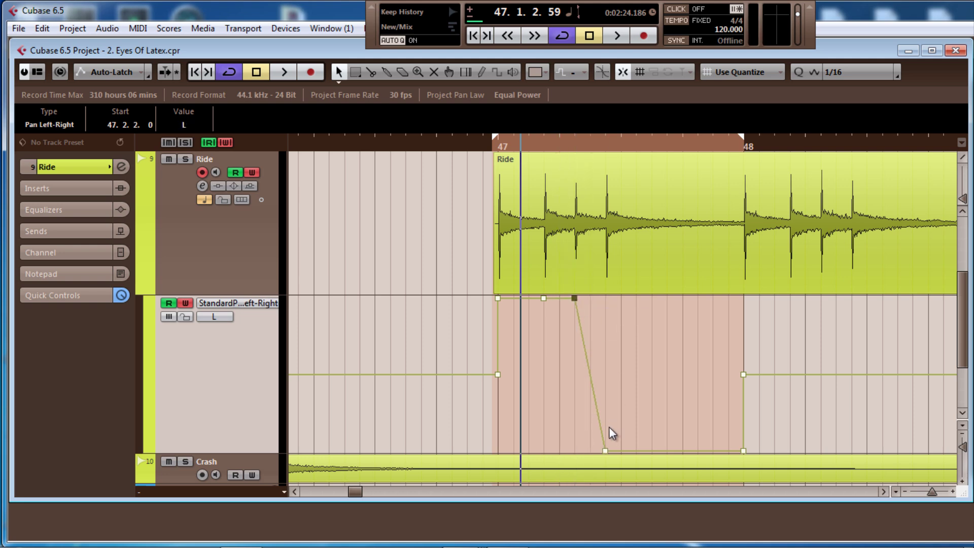
left_click_drag(605, 452, 602, 452)
left_click_drag(580, 451, 577, 454)
- Erase the hard-left pan point at 47.1.4 and check the hard-right points at 47.2.2 and 48.1.1
right_click(633, 353)
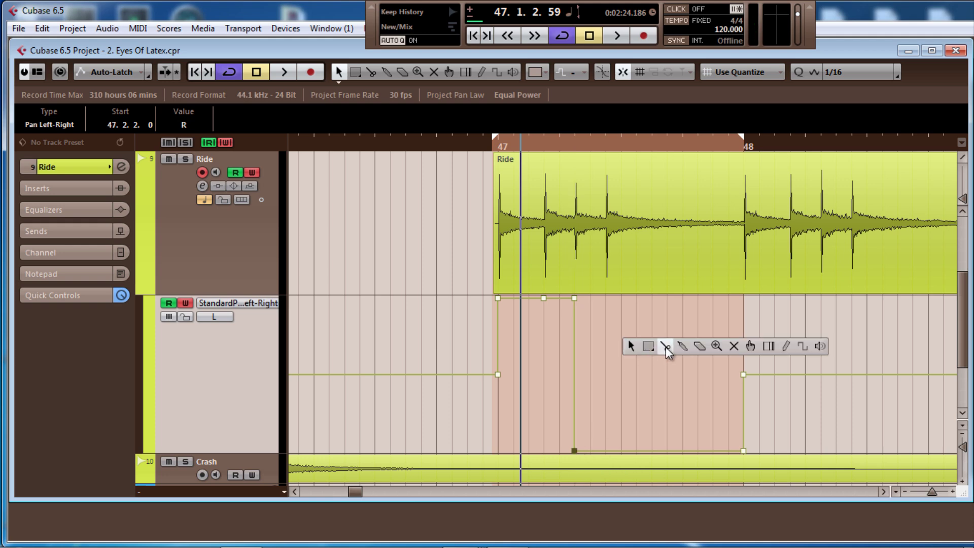
left_click(699, 348)
right_click(640, 349)
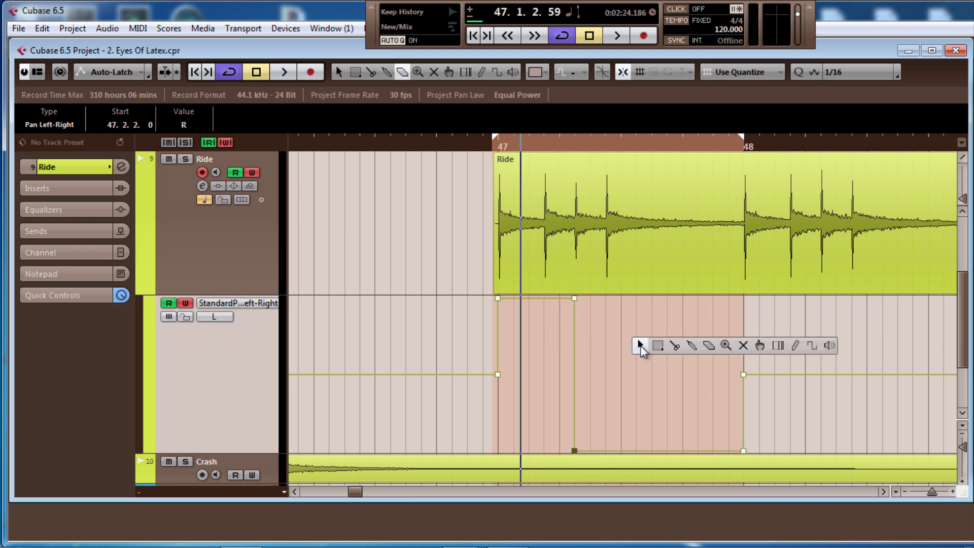
left_click(643, 348)
left_click(574, 451)
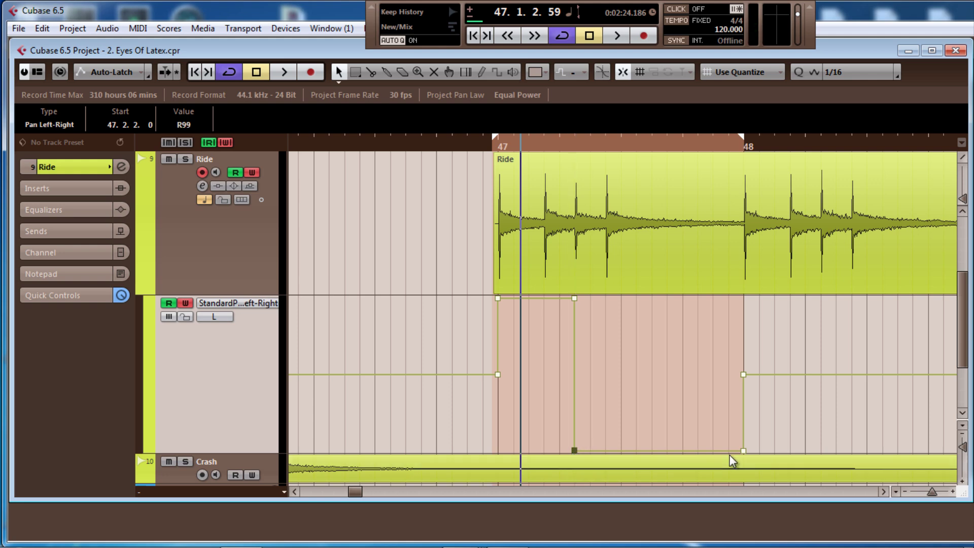
left_click(743, 451)
- Play the cycled bar 47 to hear the Ride's simplified pan change with the other drums
left_click(492, 144)
key("space")
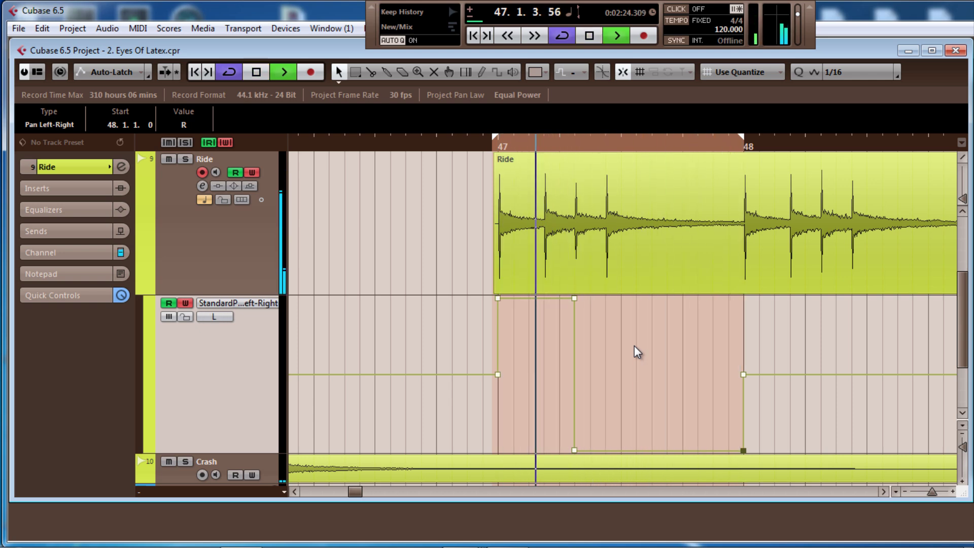
key("space")
- Solo the Ride track and play bar 47 to hear its panning alone
scroll(371, 251, "up", 4)
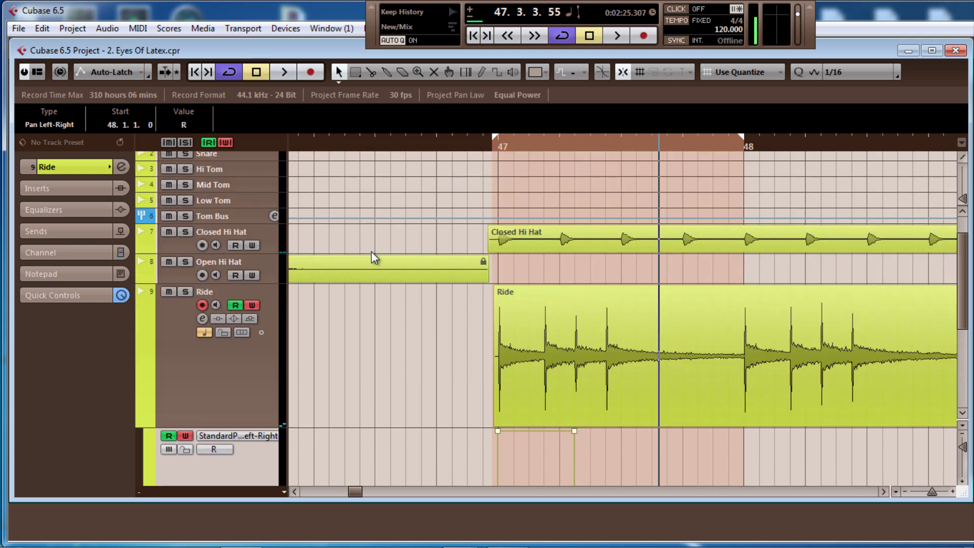
scroll(372, 251, "down", 3)
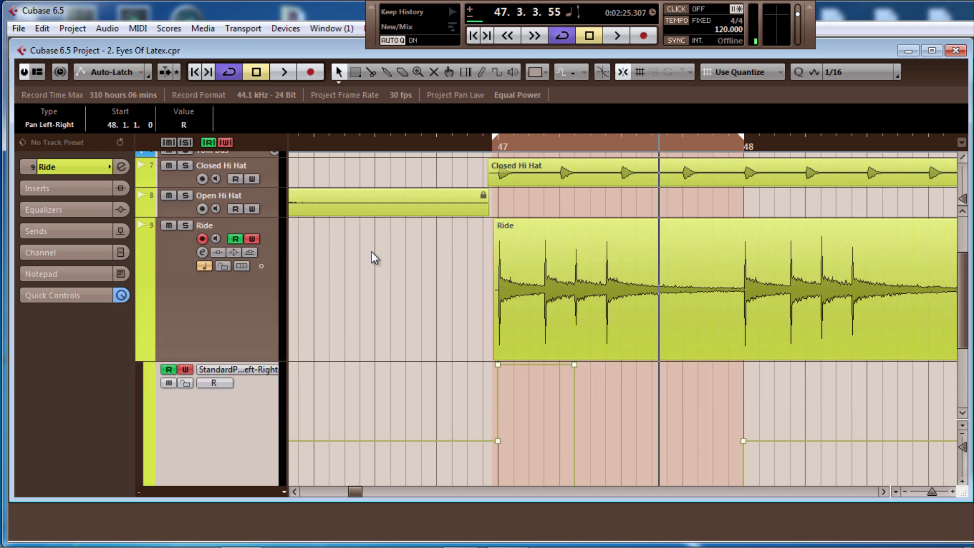
scroll(371, 251, "up", 4)
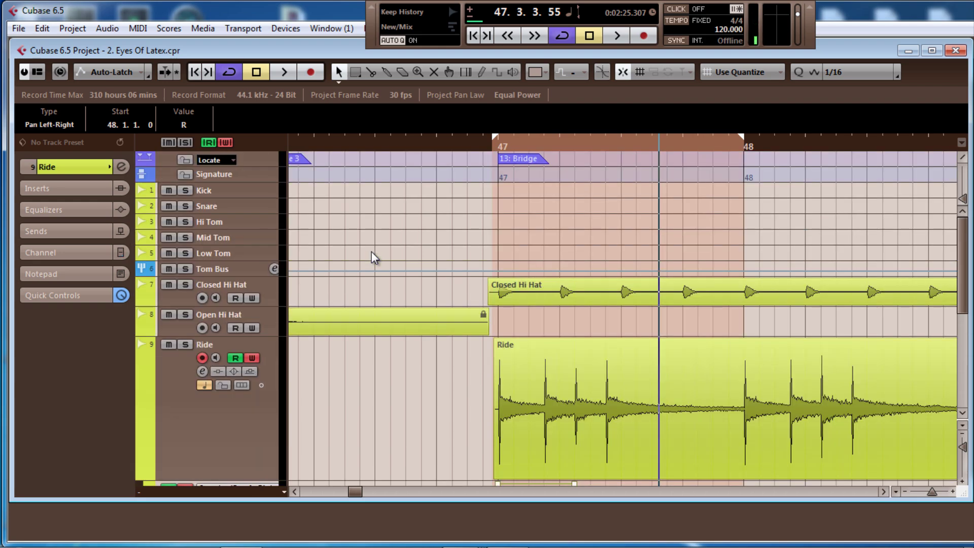
scroll(185, 288, "down", 3)
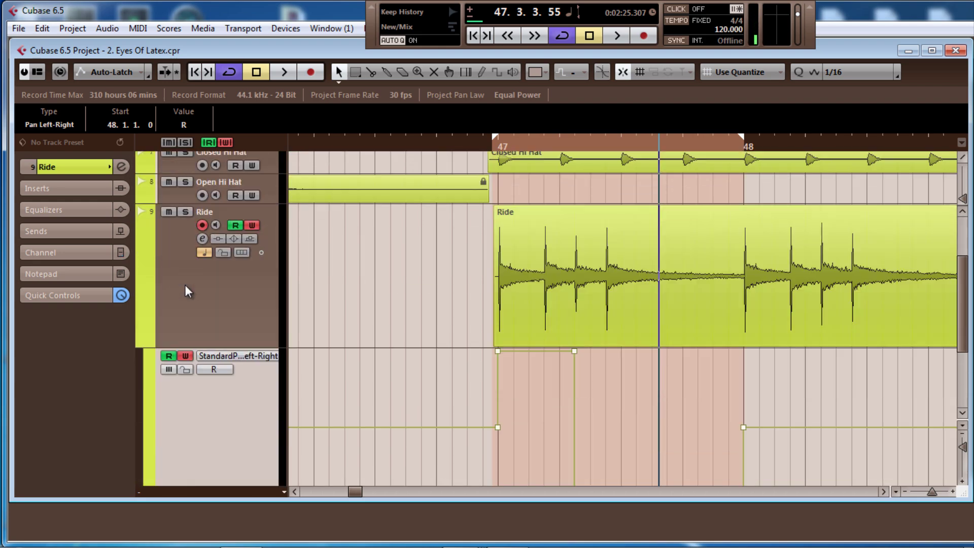
left_click(186, 212)
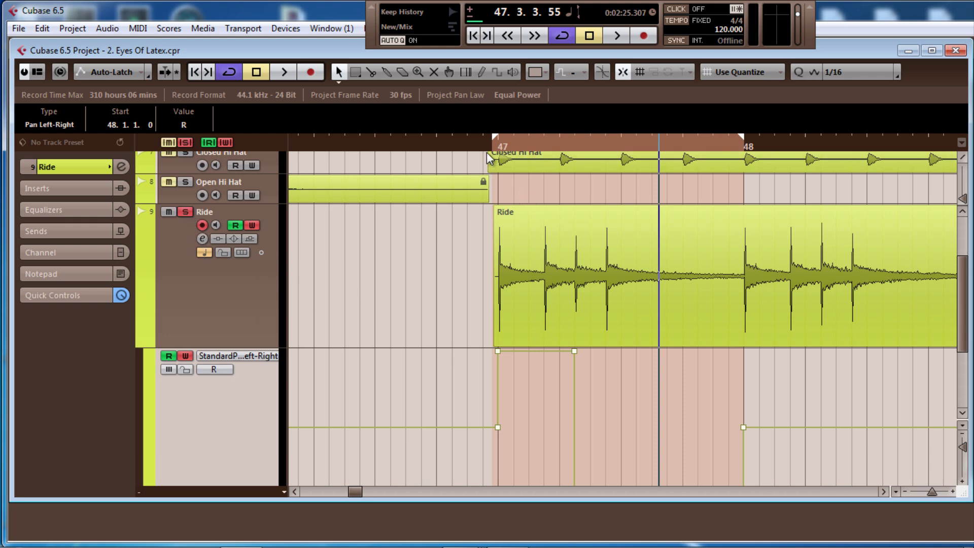
left_click(498, 145)
key("space")
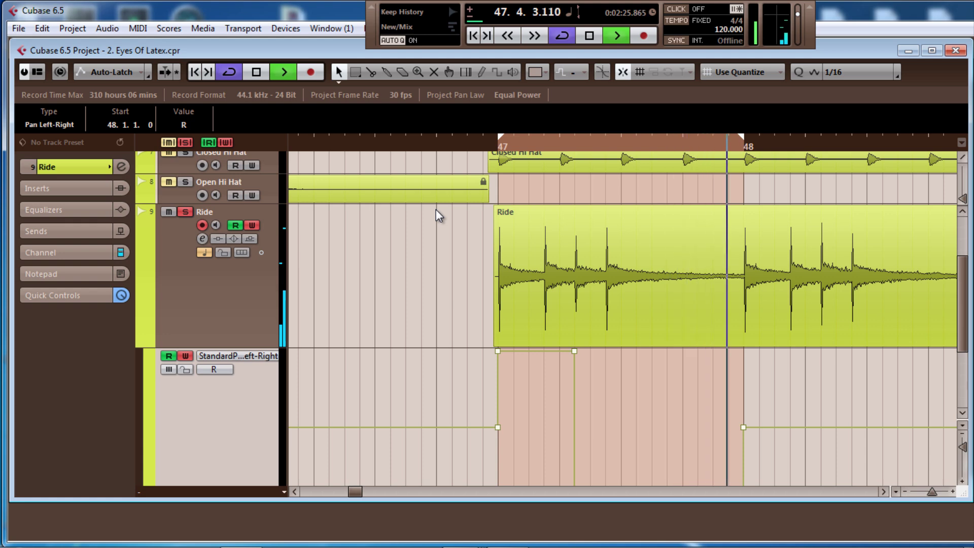
key("space")
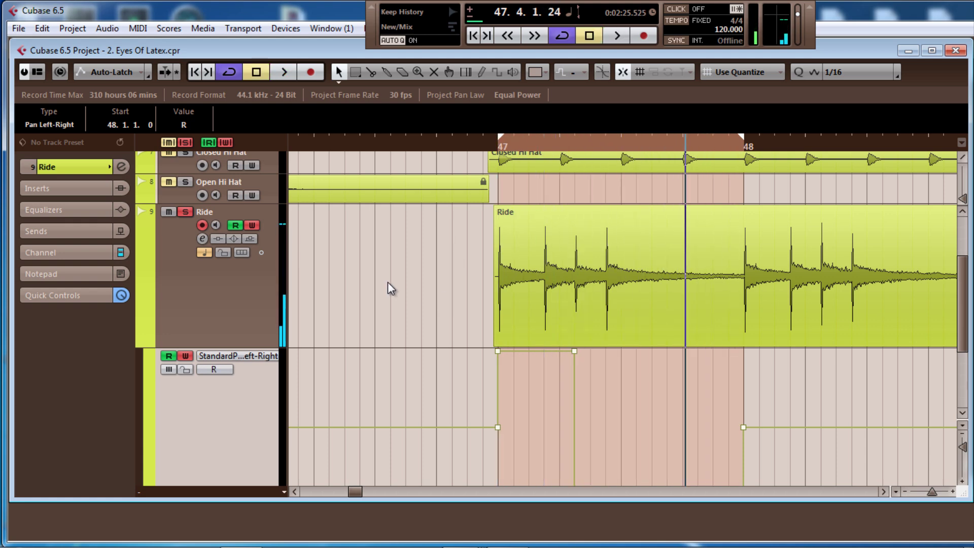
- Erase the remaining pan automation points on the Ride through bar 47 and return to the selection tool
scroll(395, 284, "down", 2)
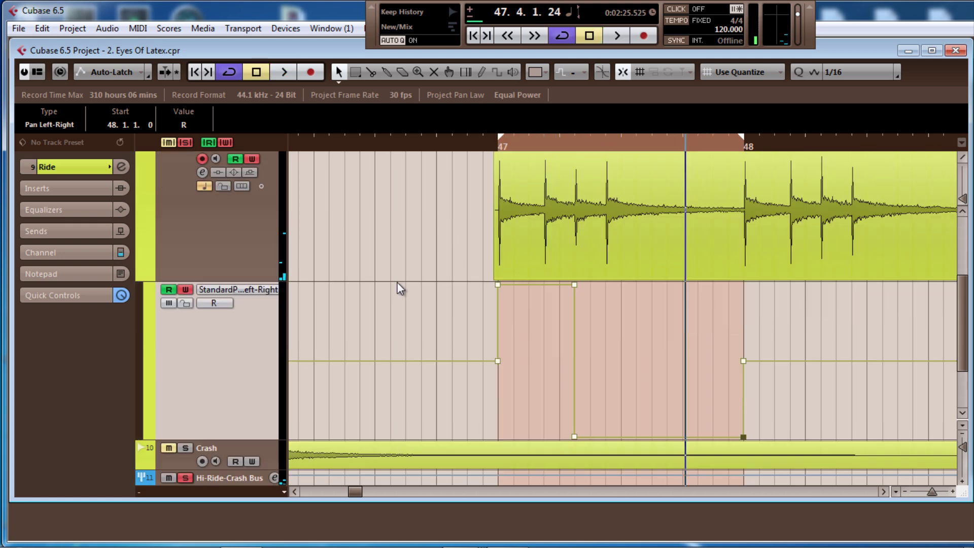
right_click(529, 355)
left_click(597, 355)
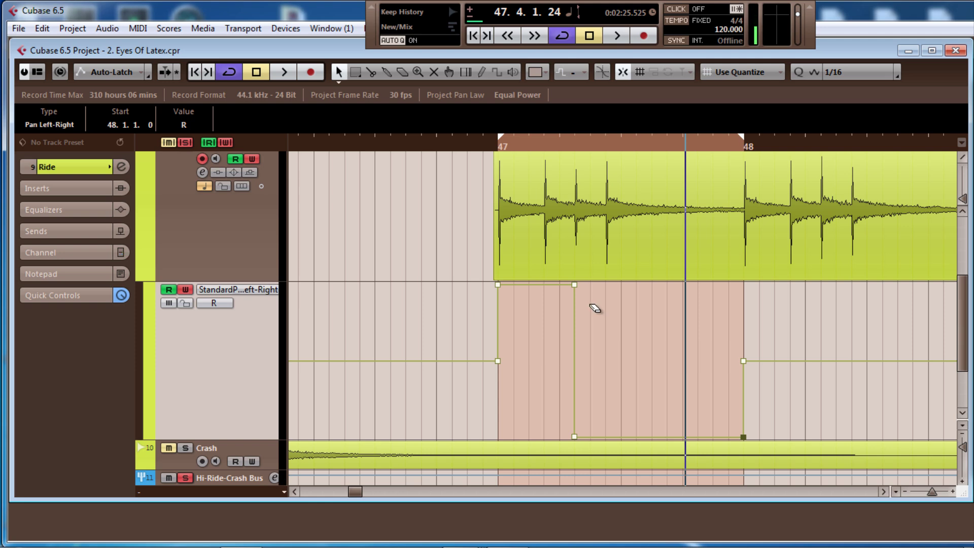
left_click(575, 284)
left_click(498, 285)
left_click(499, 361)
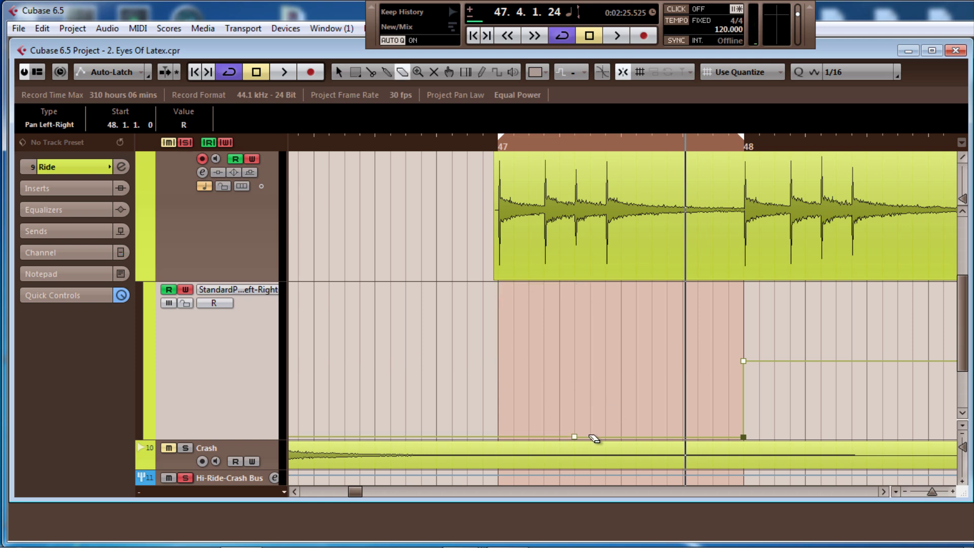
left_click(575, 437)
left_click(744, 438)
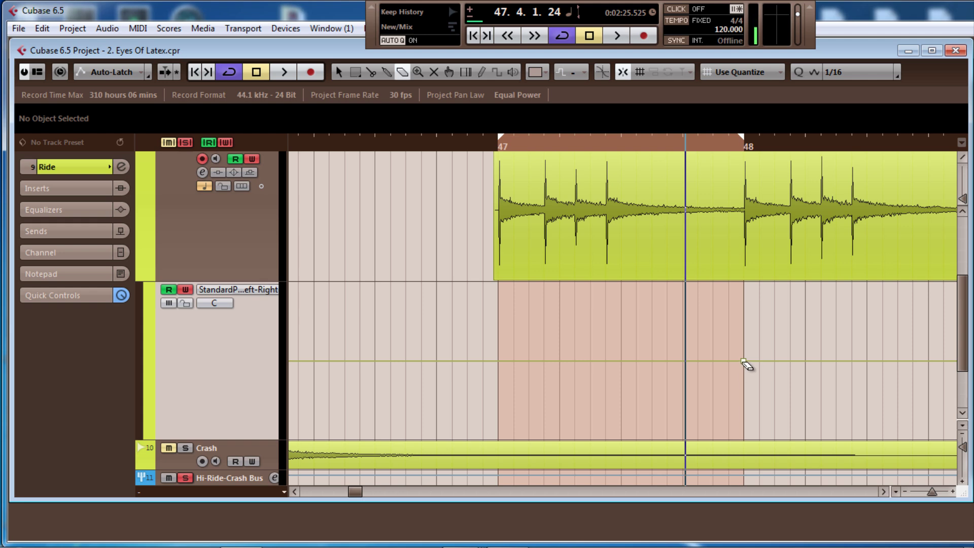
key("1")
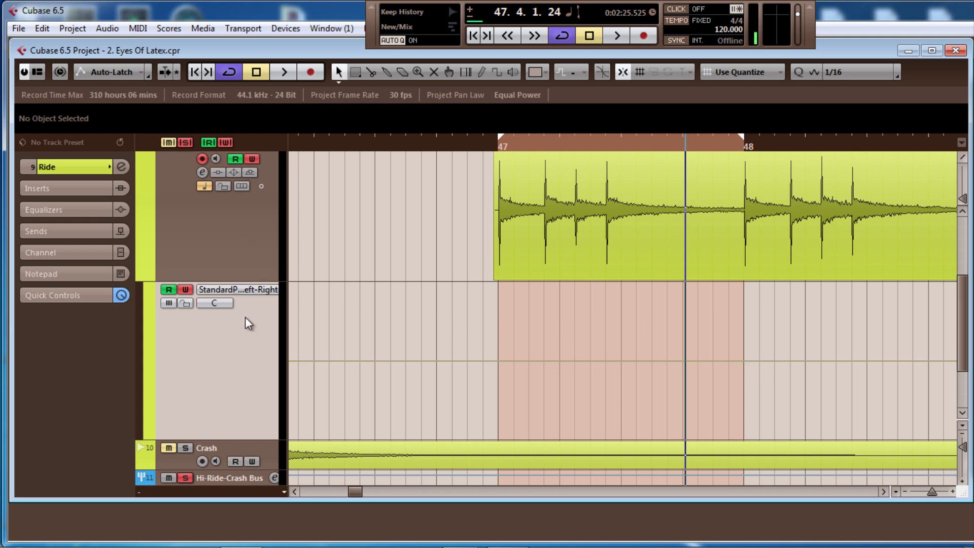
- Turn off writing and reading of automation on the Ride and hide its pan automation lane
left_click(185, 289)
left_click(168, 289)
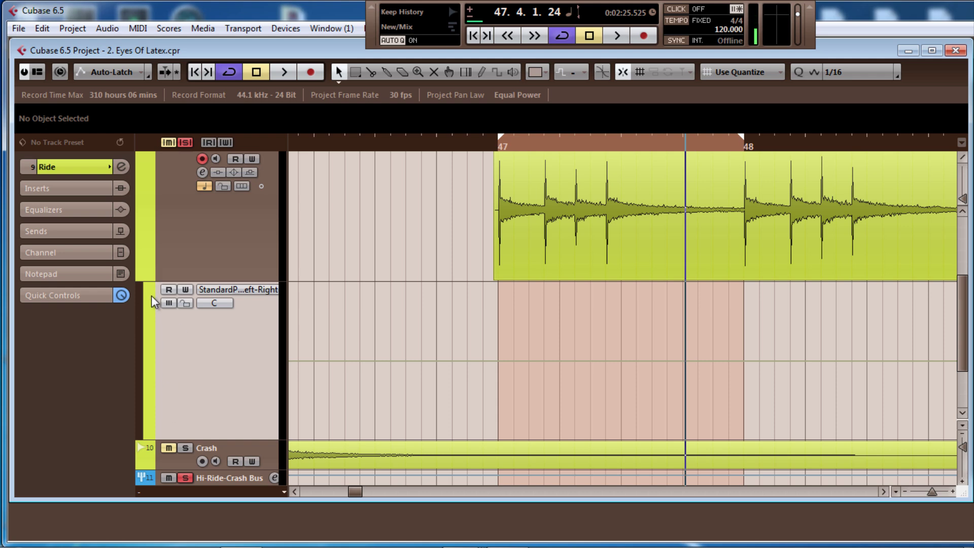
left_click(144, 274)
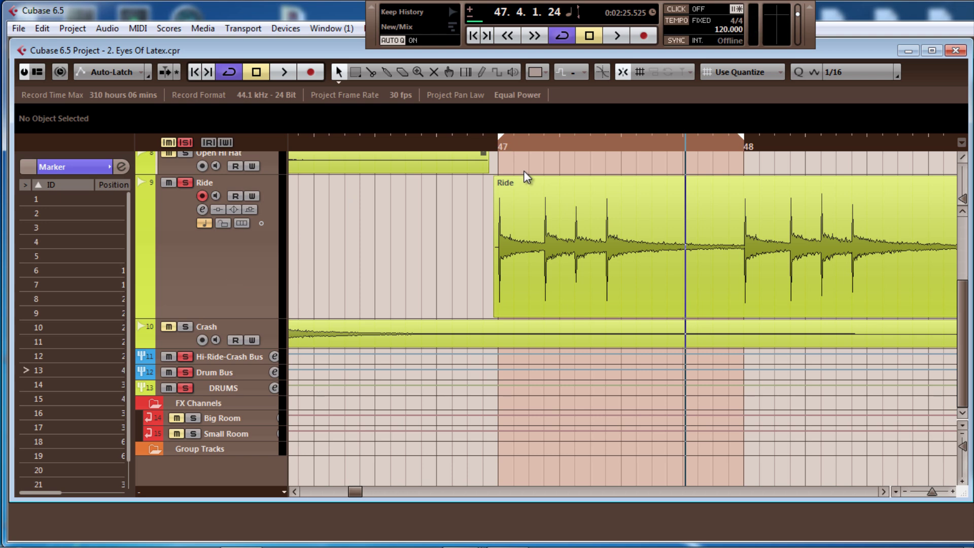
- Loop bar 47 with the Ride soloed to hear it without pan automation
left_click(497, 150)
key("space")
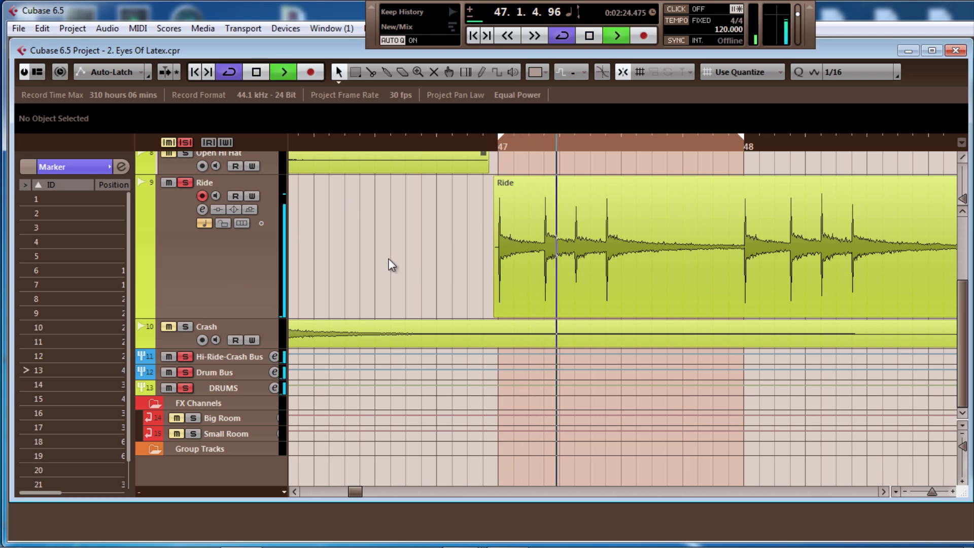
scroll(393, 264, "up", 2)
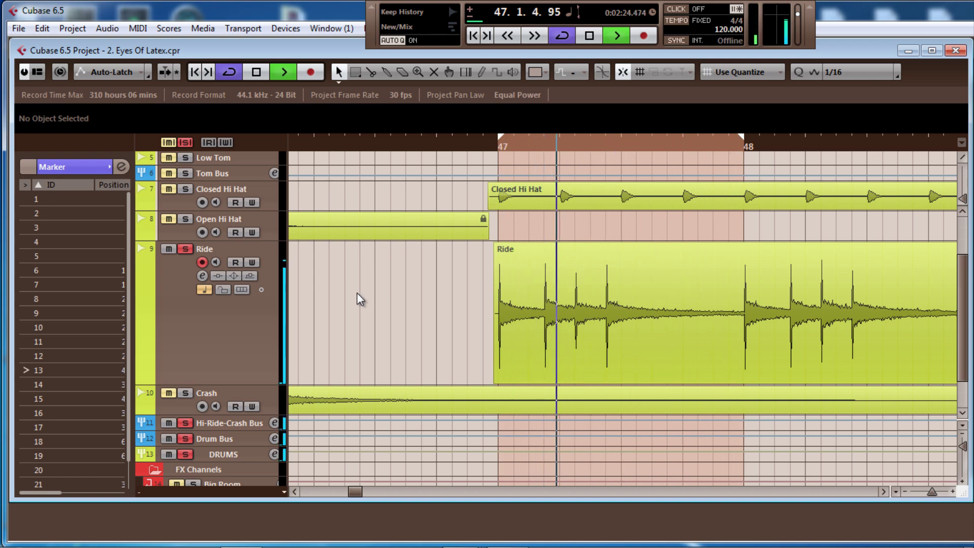
key("space")
- Select the Ride track and view its channel and pan control in the Mixer, closing the Mixer when done
left_click(232, 320)
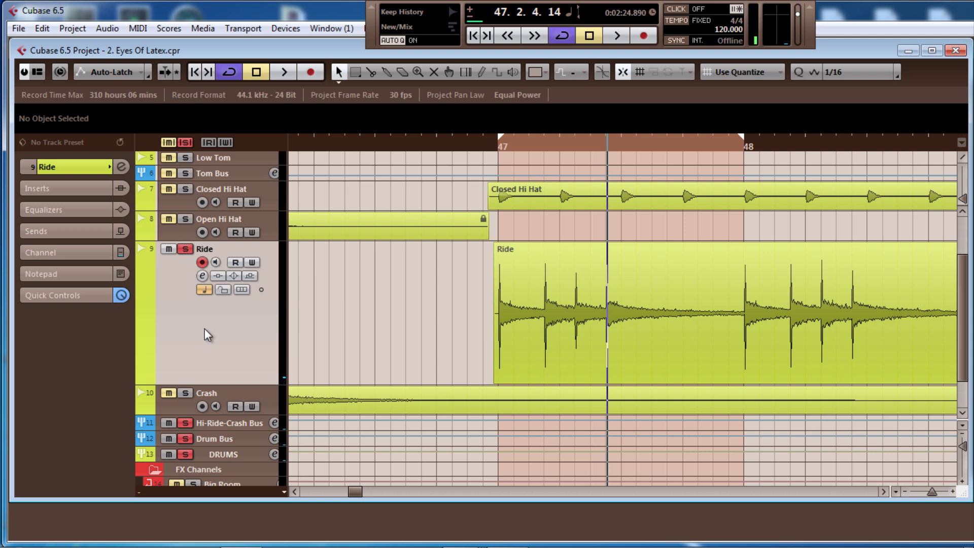
key("F3")
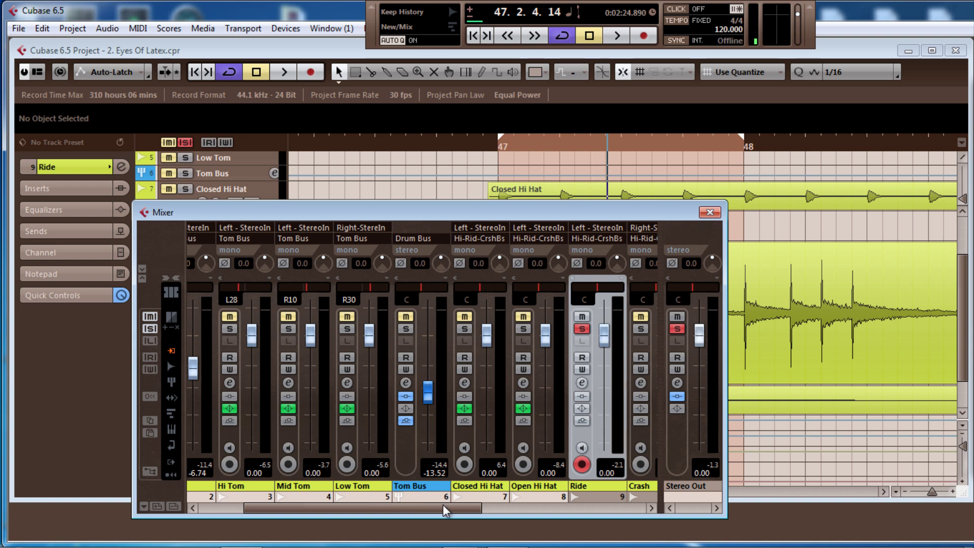
left_click_drag(443, 506, 490, 507)
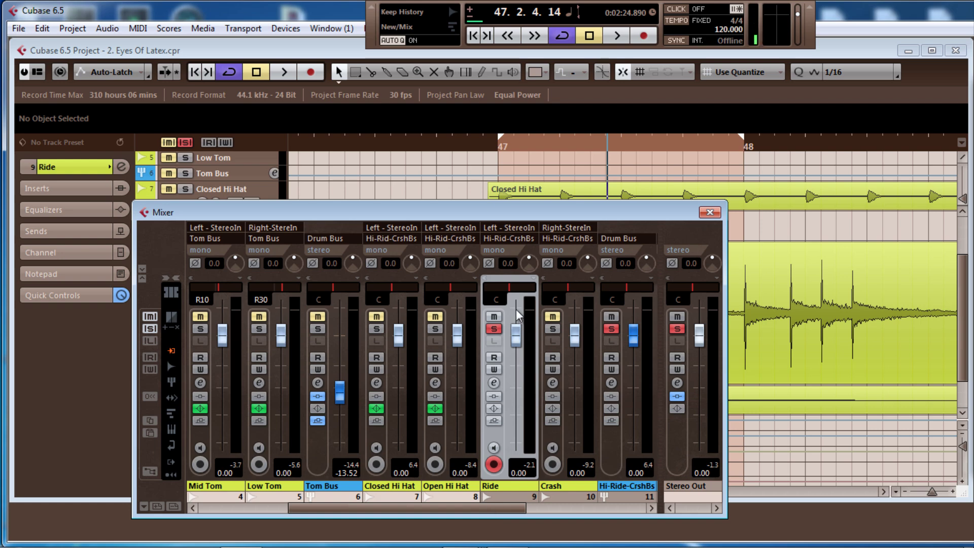
left_click(715, 213)
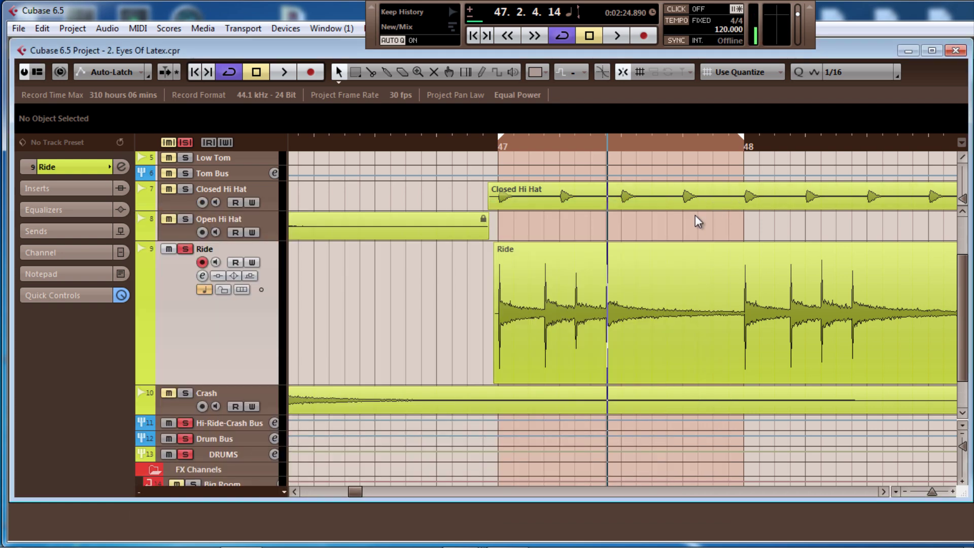
- Replay bar 47 from its start to listen to the individual Ride hits
left_click(502, 145)
key("space")
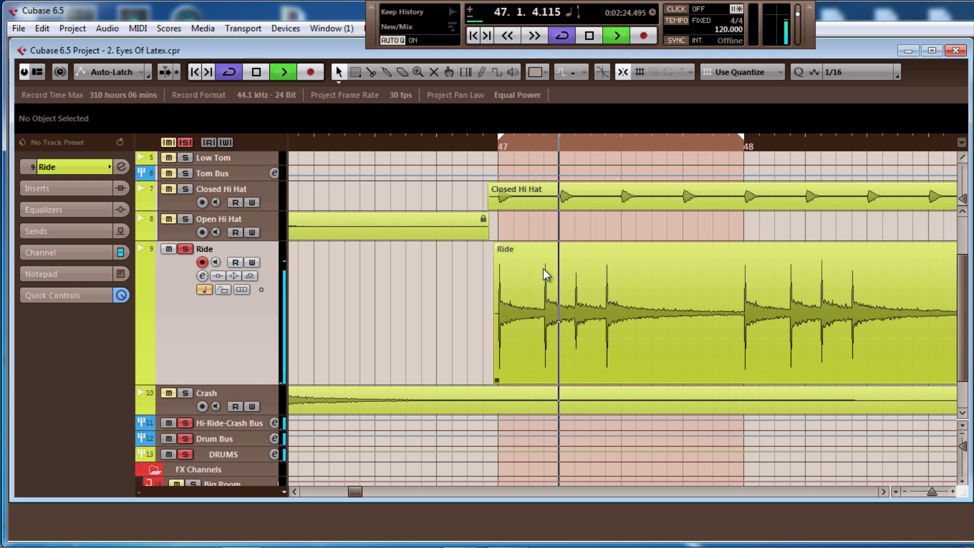
key("space")
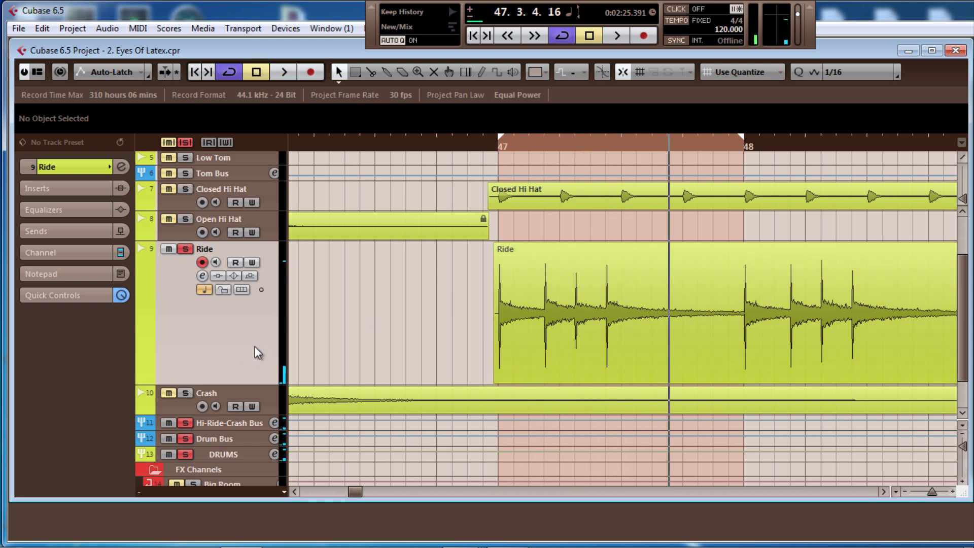
- Expand the Ride's basic track settings in the Inspector and play bar 47 to check its level and pan
left_click(574, 147)
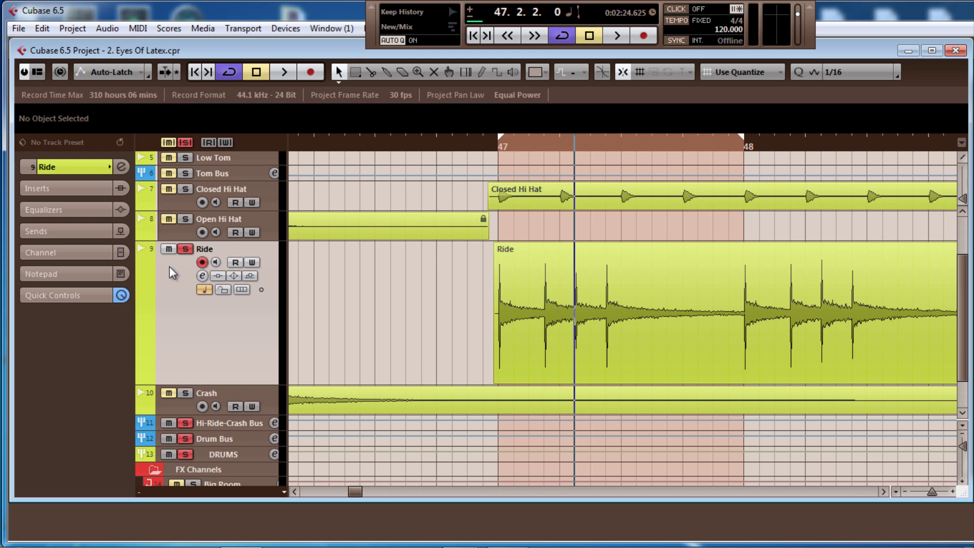
left_click(84, 166)
left_click(85, 165)
left_click(85, 165)
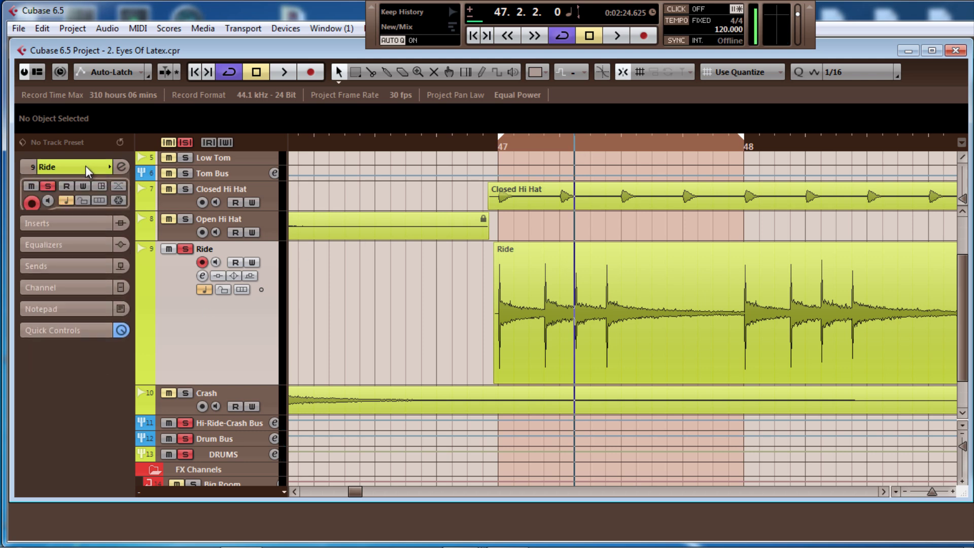
left_click(541, 148)
key("space")
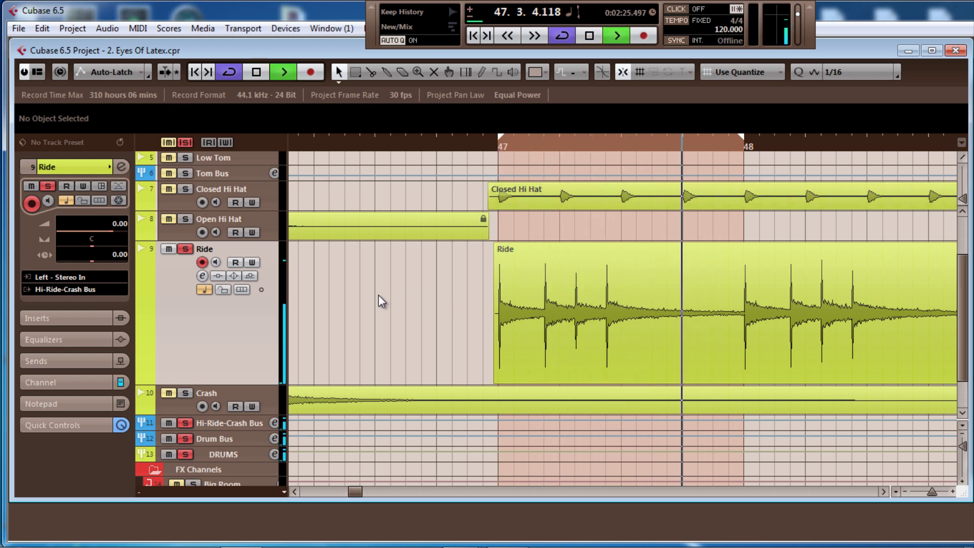
key("space")
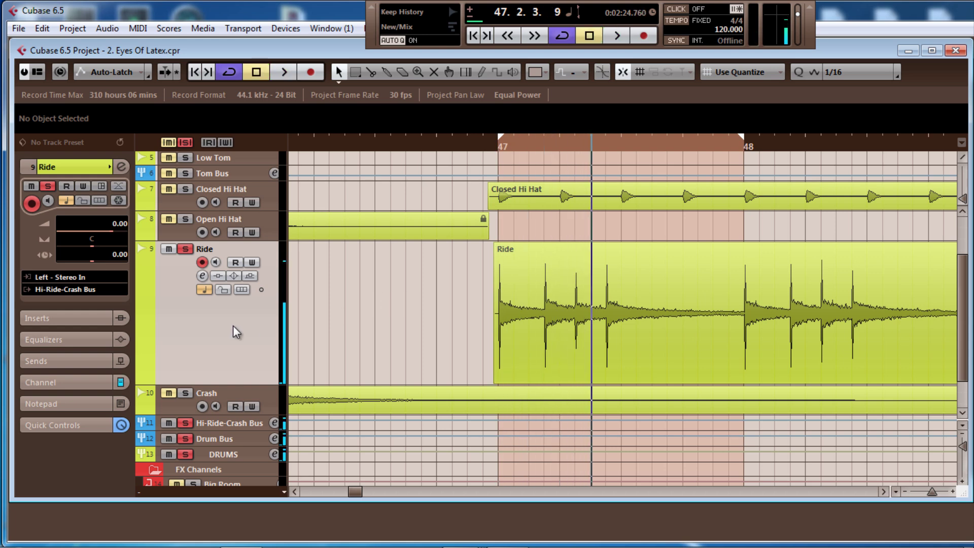
- Show the Ride's automation lane with the Volume parameter in place of pan and play through bar 47
left_click(142, 378)
scroll(178, 386, "down", 2)
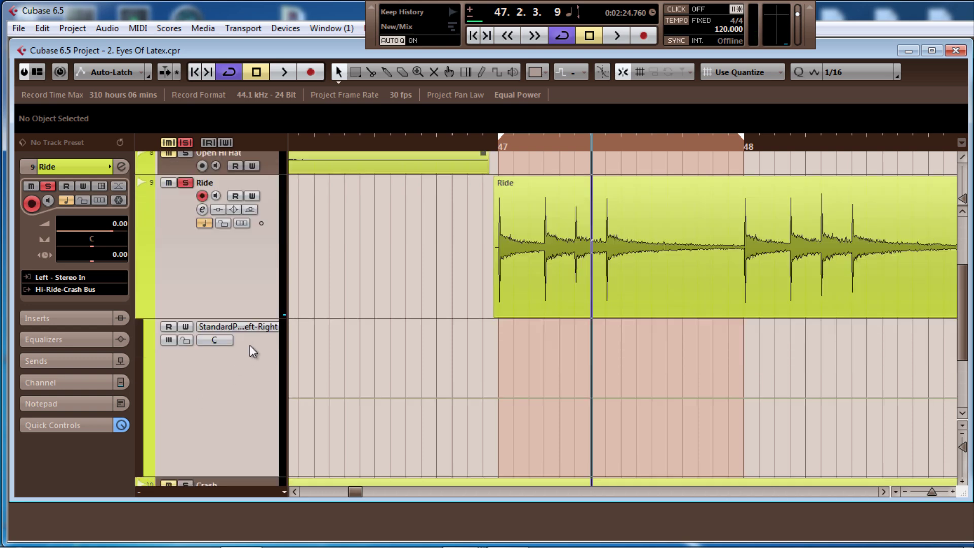
left_click(251, 328)
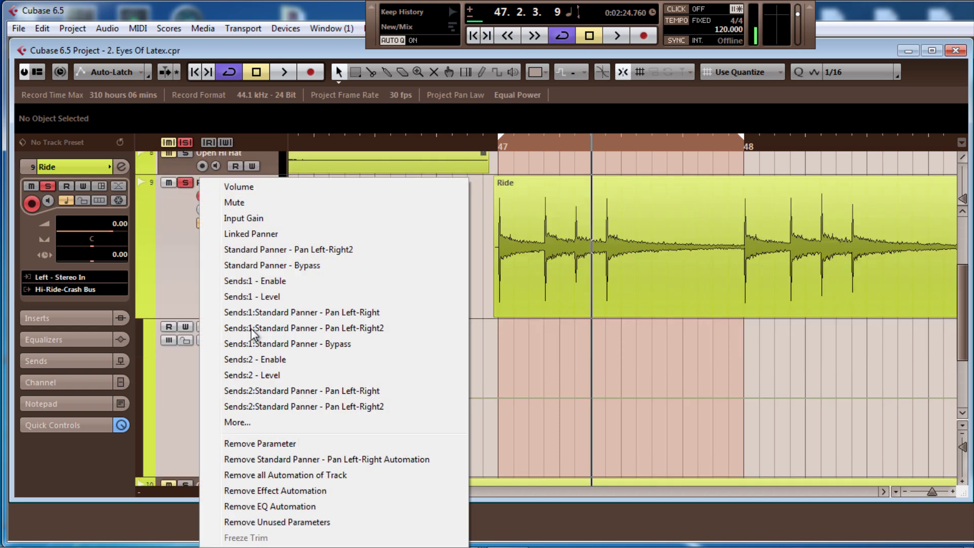
left_click(251, 186)
left_click(516, 146)
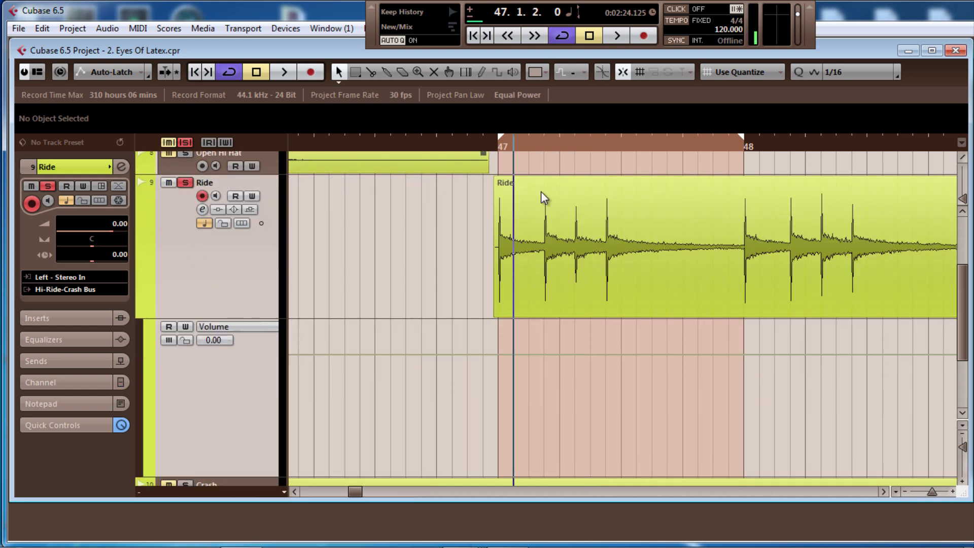
key("space")
key("space")
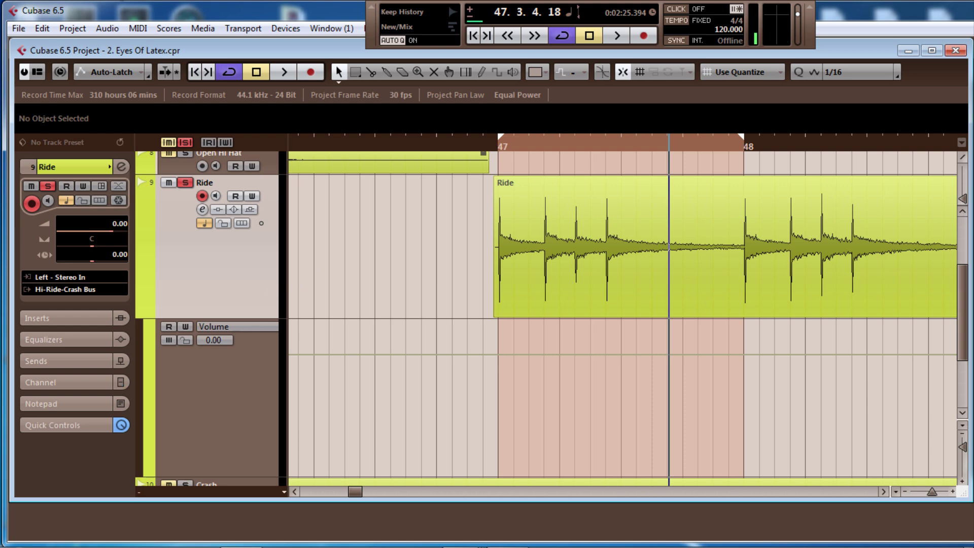
- Undo every Ride pan automation edit from entry 7 onward in the project's edit history, closing the history when done
left_click(44, 27)
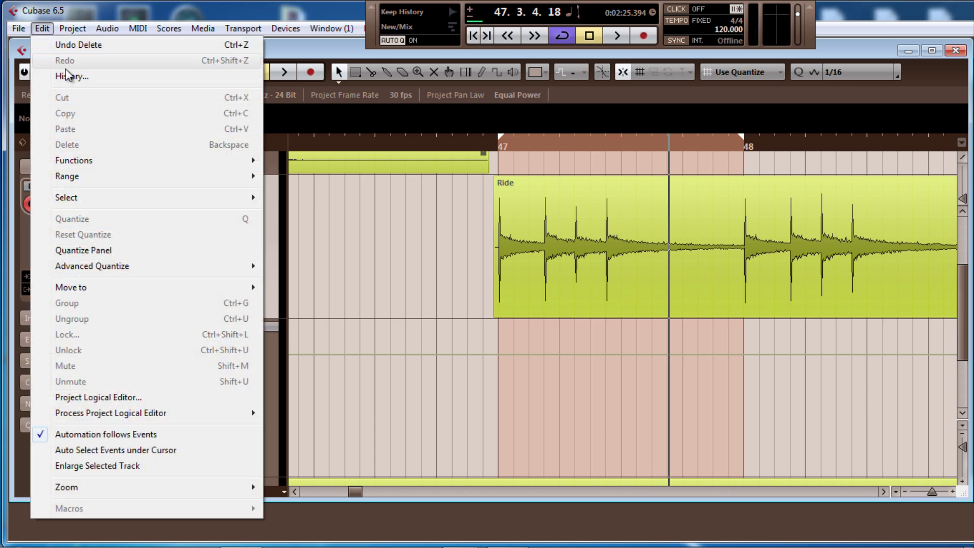
key("Escape")
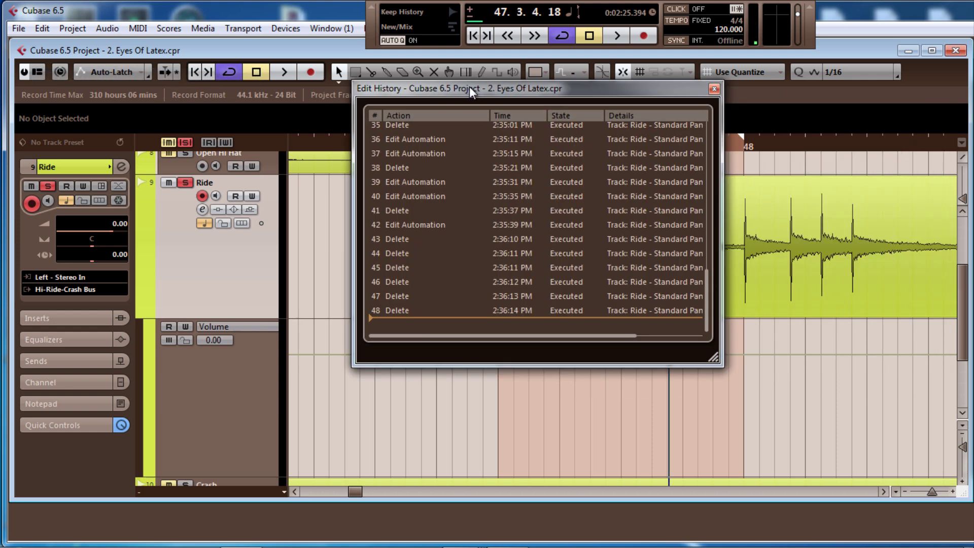
left_click_drag(470, 86, 476, 89)
scroll(448, 253, "up", 1)
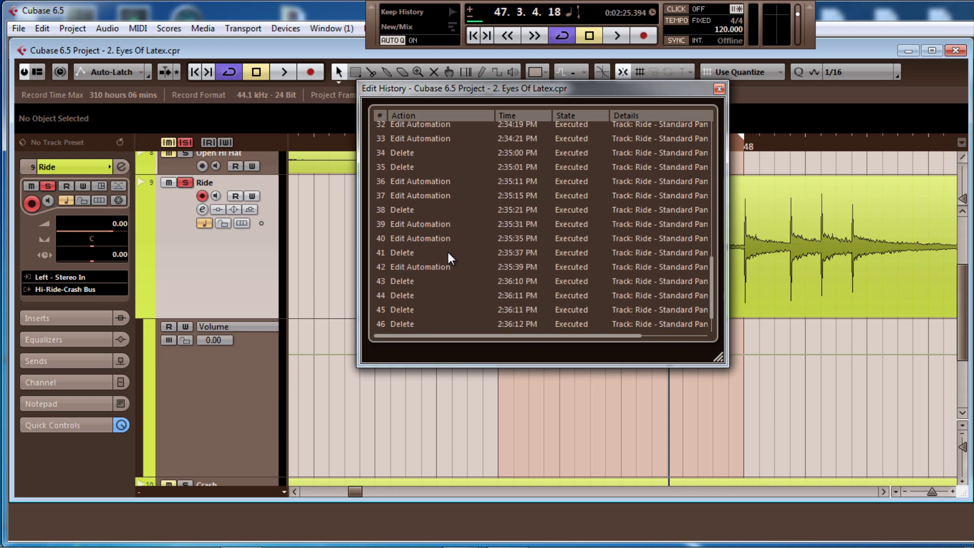
scroll(448, 254, "up", 1)
scroll(449, 252, "up", 3)
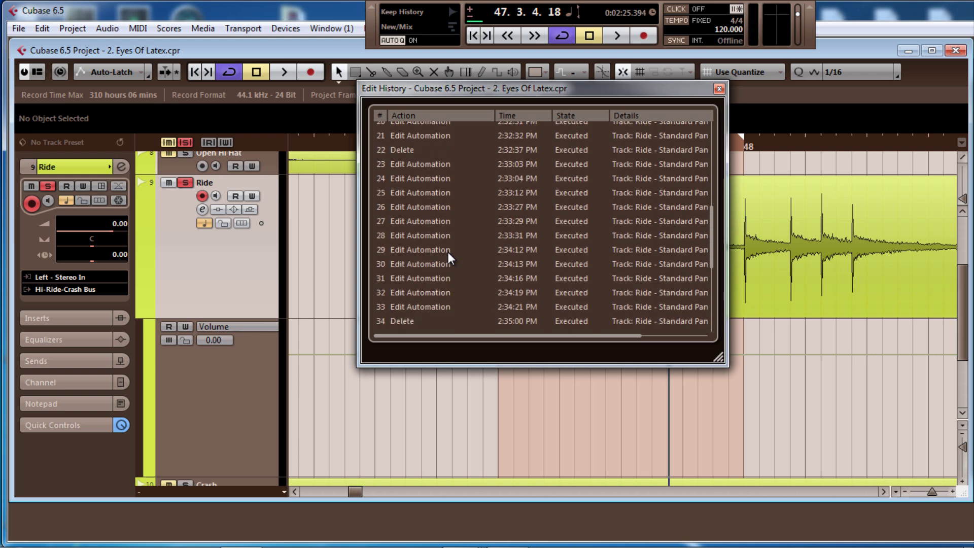
scroll(449, 251, "up", 1)
scroll(449, 252, "up", 5)
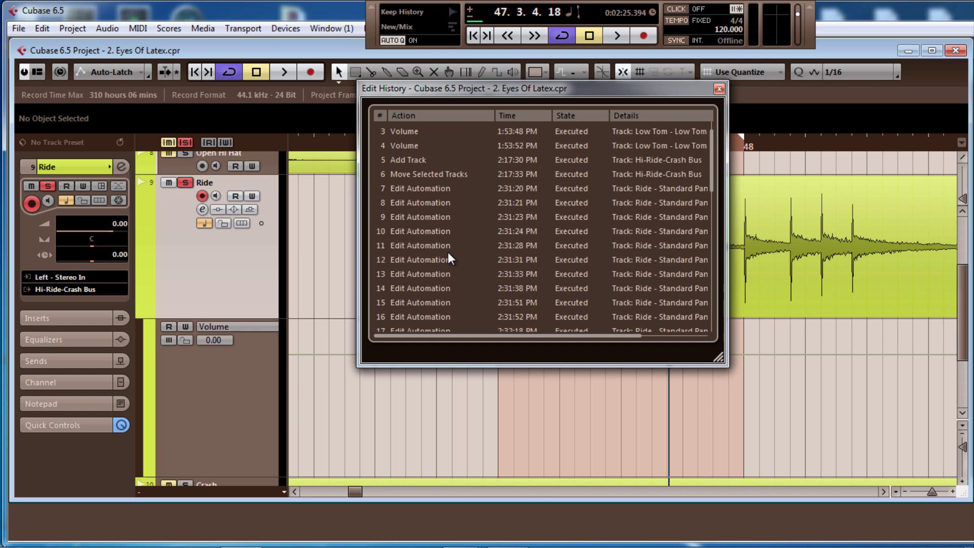
left_click(435, 190)
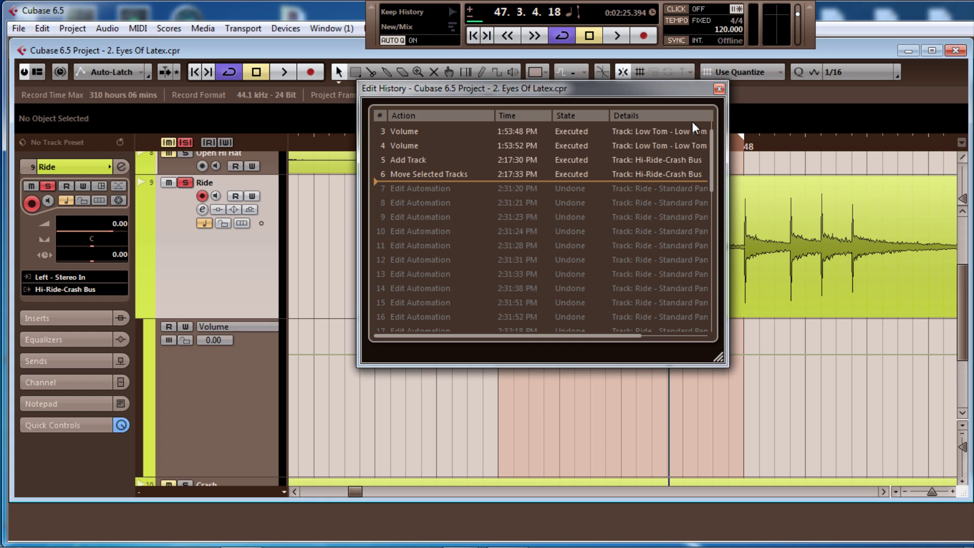
left_click(719, 89)
- Replay the soloed Ride from the start of bar 47 to hear it with the pan edits undone
left_click(508, 146)
key("space")
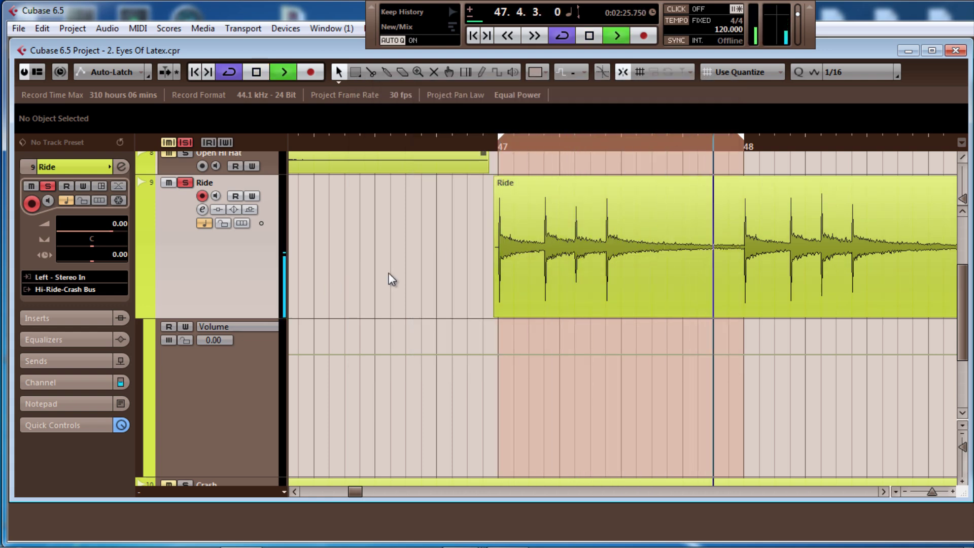
key("space")
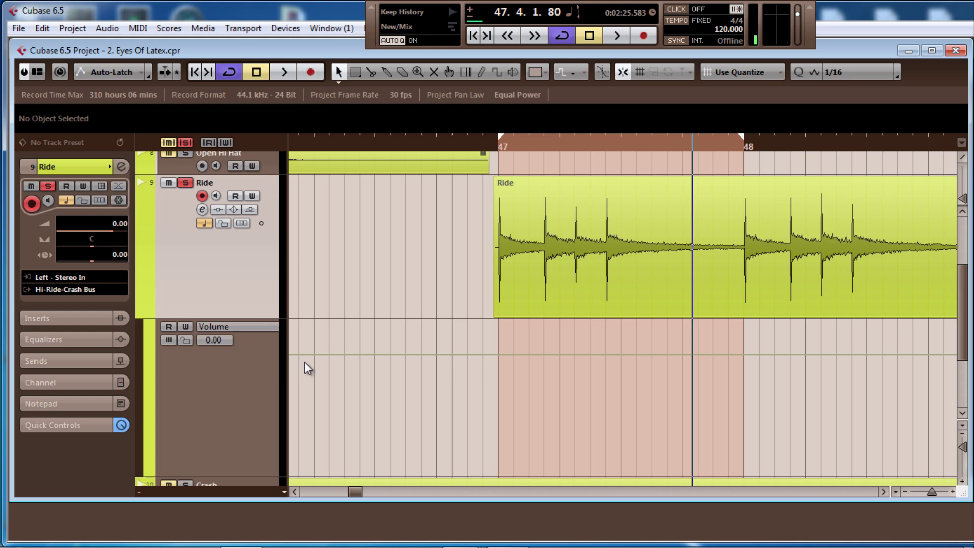
- Hide the Ride's automation lane and set the loop range to the whole Ride event starting at bar 47
left_click(229, 378)
left_click(209, 269)
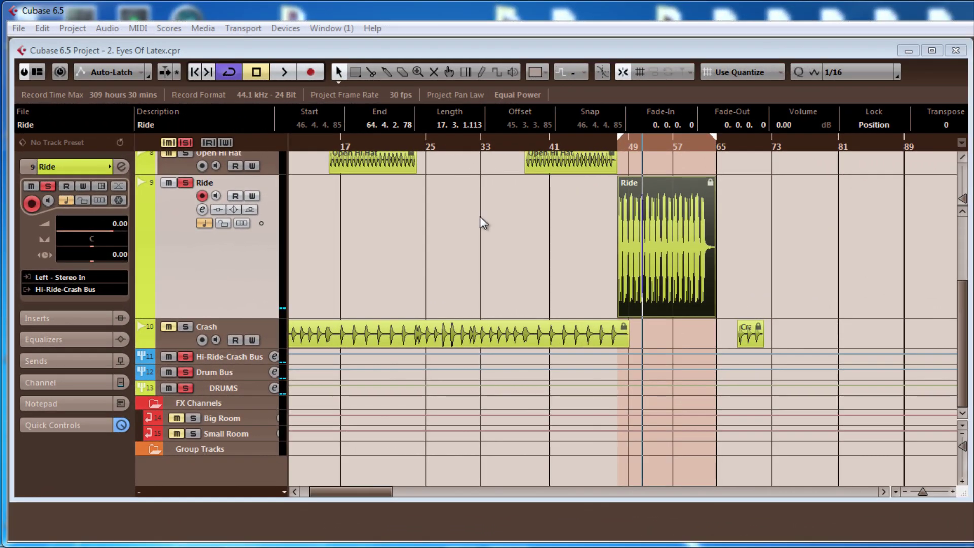
key("F2")
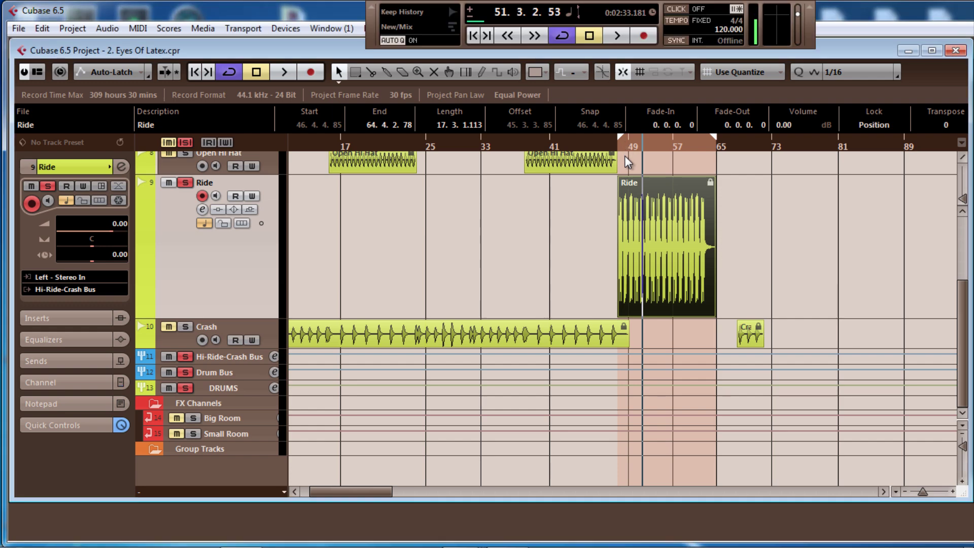
left_click_drag(628, 148, 625, 167)
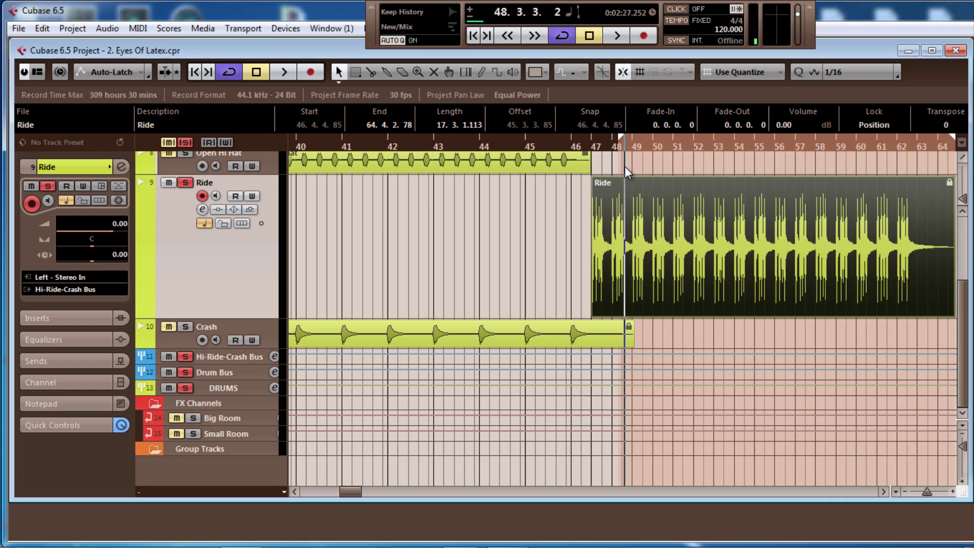
key("p")
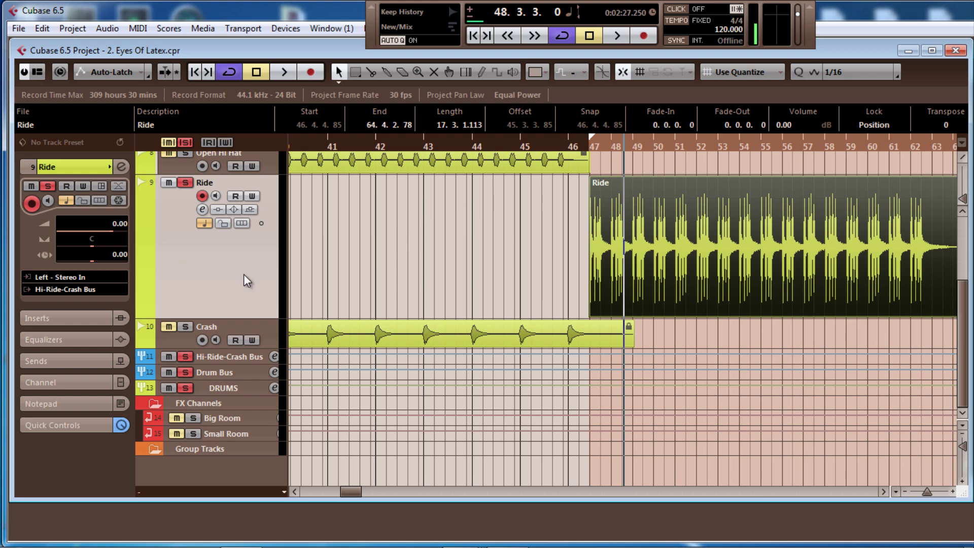
scroll(243, 274, "up", 5)
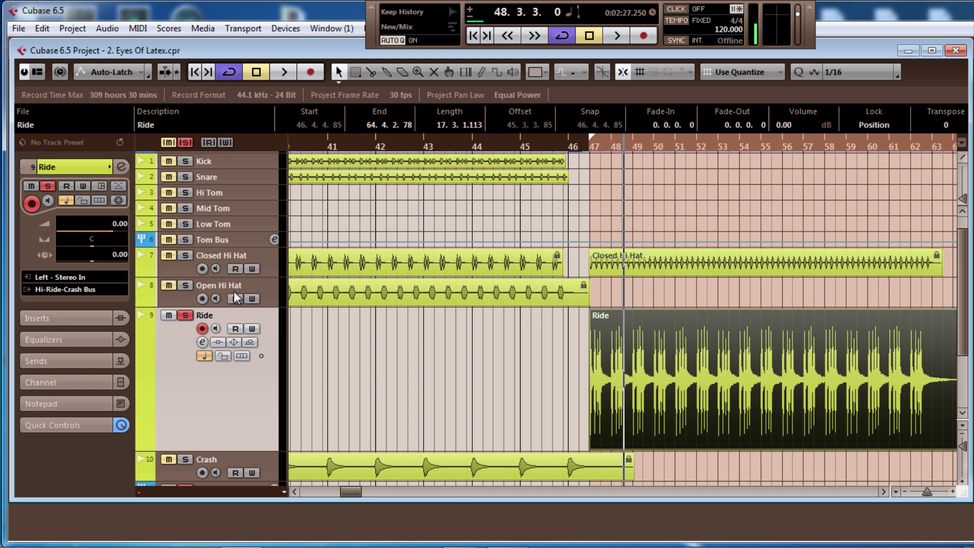
scroll(251, 284, "down", 3)
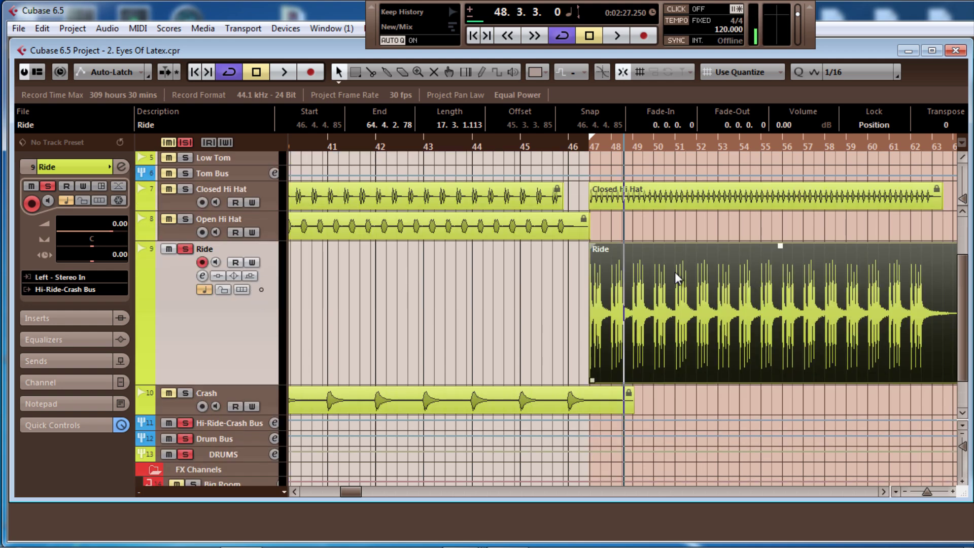
double_click(237, 312)
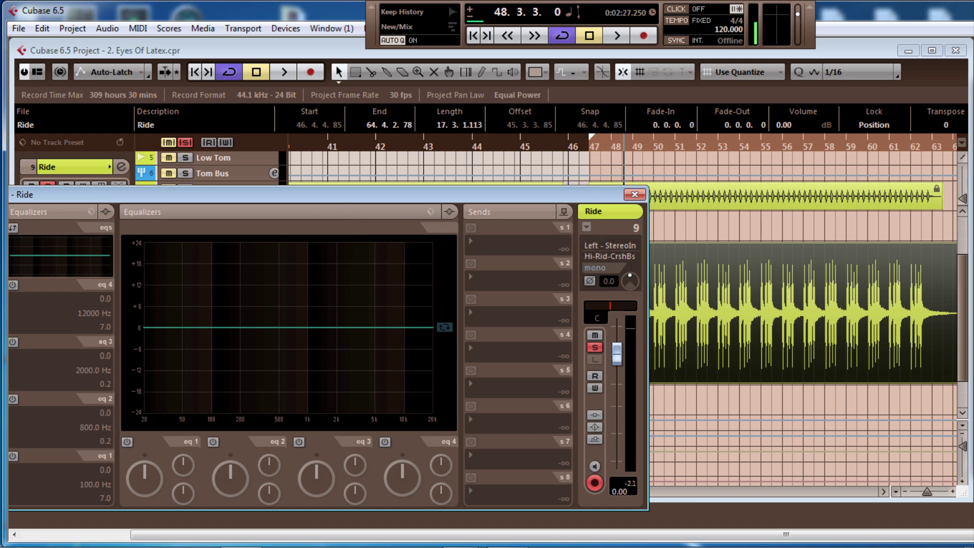
left_click_drag(648, 151, 616, 149)
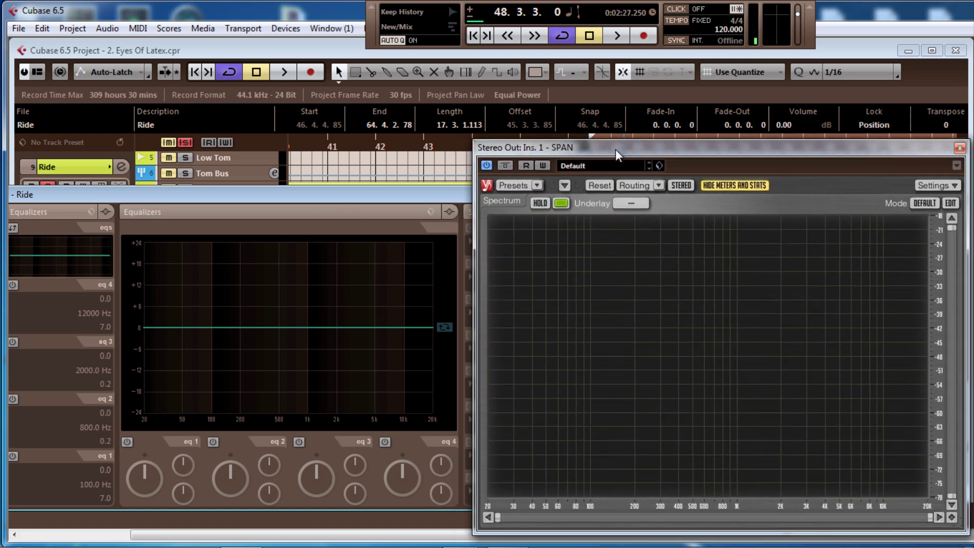
key("space")
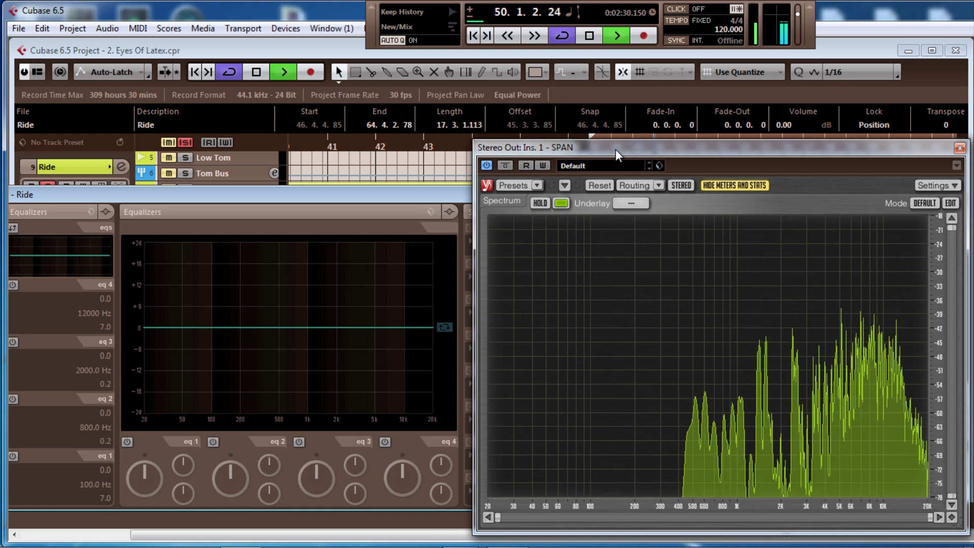
- Enable EQ band 1 on the Ride as a High Pass I filter at 375.9 Hz
mouse_move(768, 336)
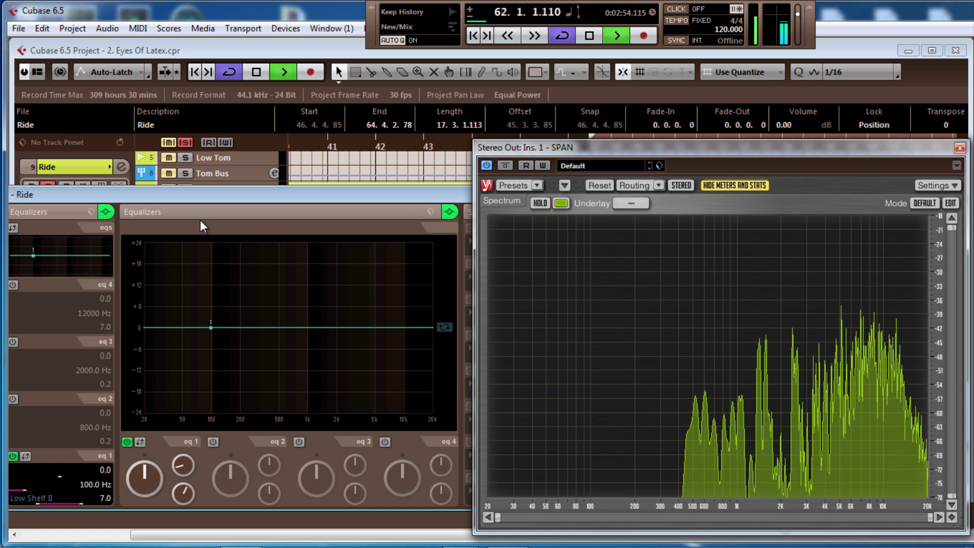
left_click_drag(218, 201, 227, 198)
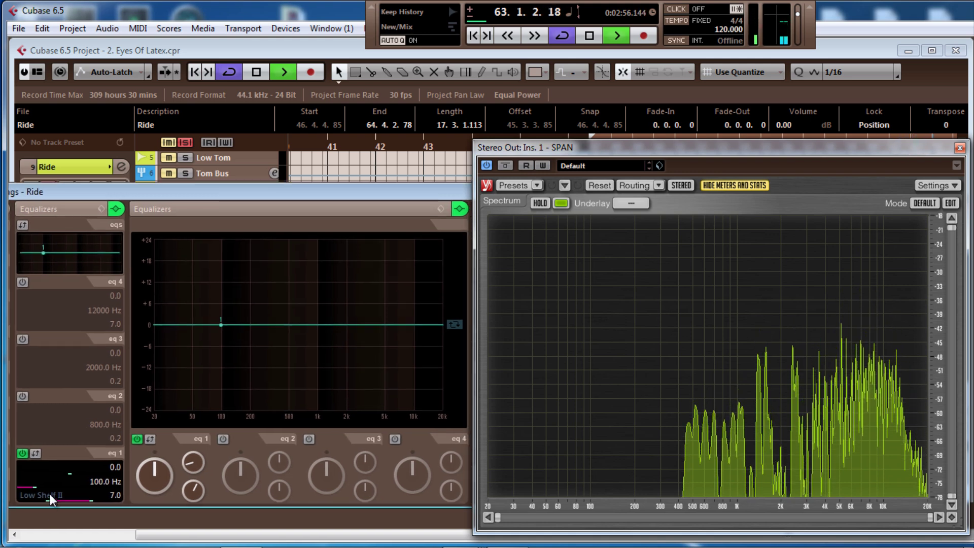
scroll(50, 494, "down", 3)
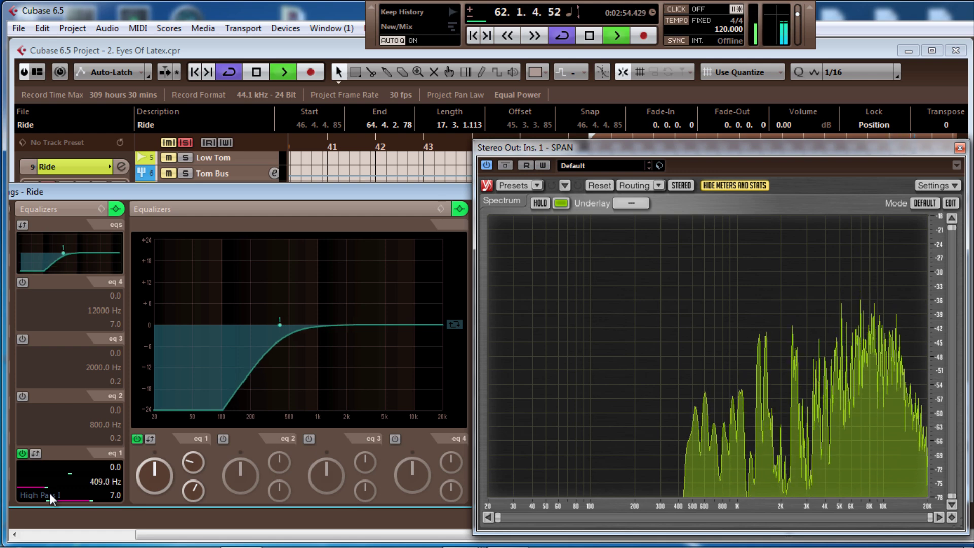
- Bypass and re-enable the Ride's equalizer during playback to compare the sound with and without the high-pass filter
left_click(460, 208)
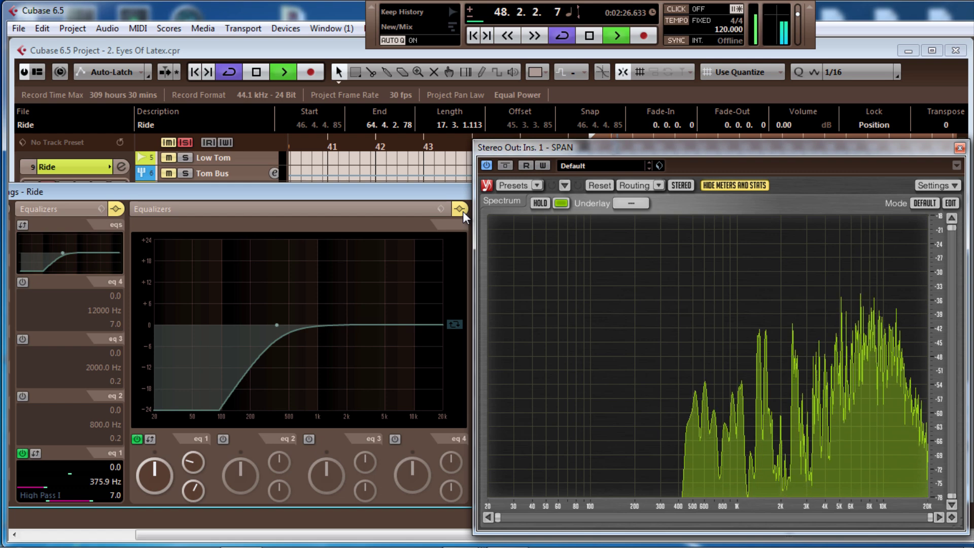
left_click(463, 211)
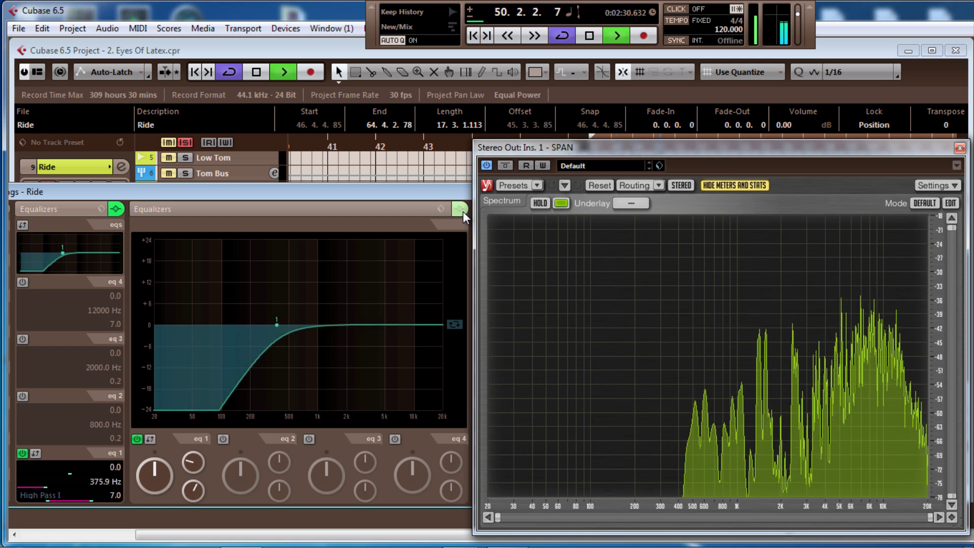
left_click(462, 211)
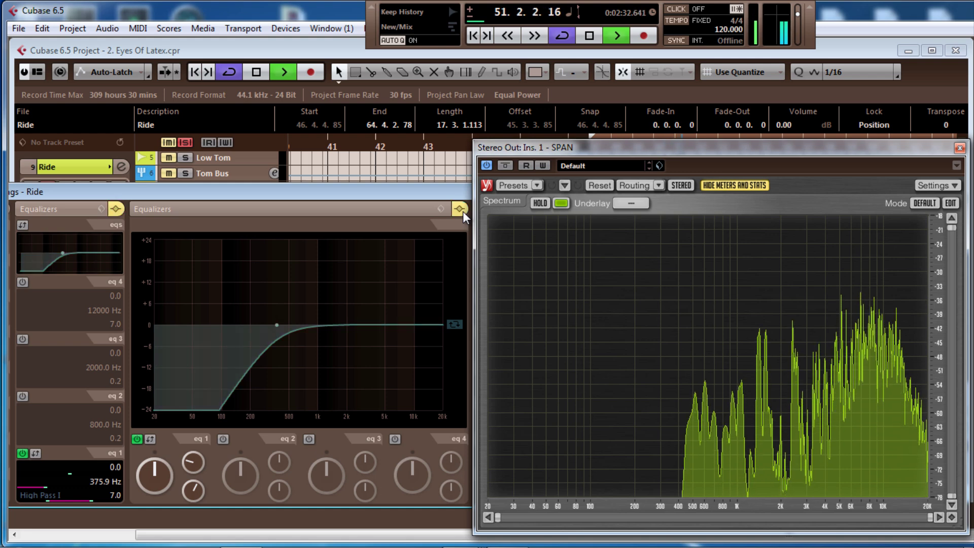
left_click(463, 211)
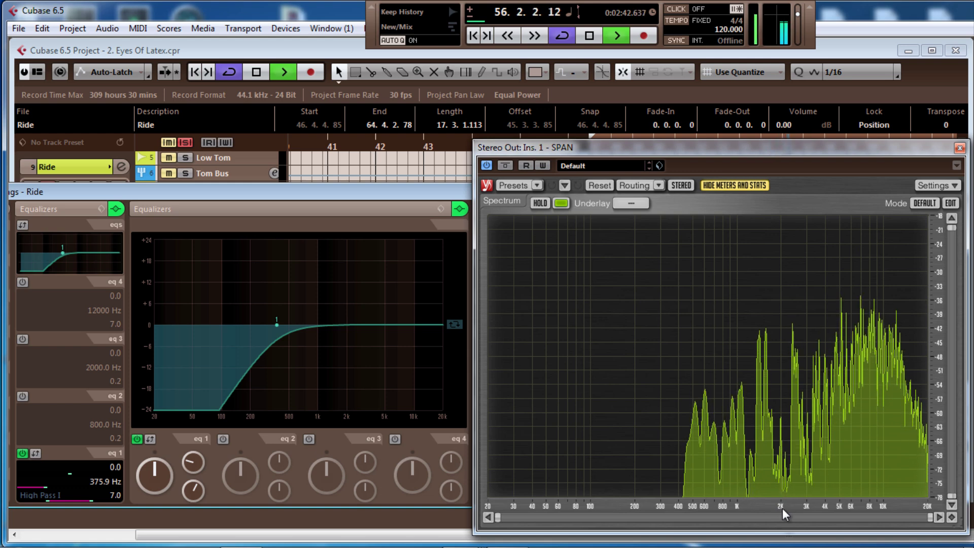
- Add a Parametric II boost of 1.9 dB at 2243 Hz on EQ band 2 of the Ride
left_click(355, 324)
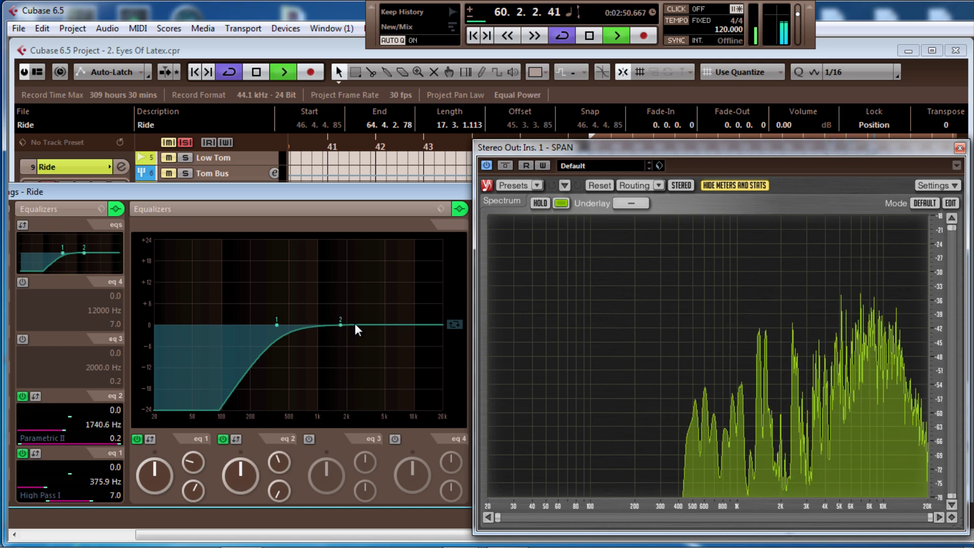
scroll(355, 323, "up", 5)
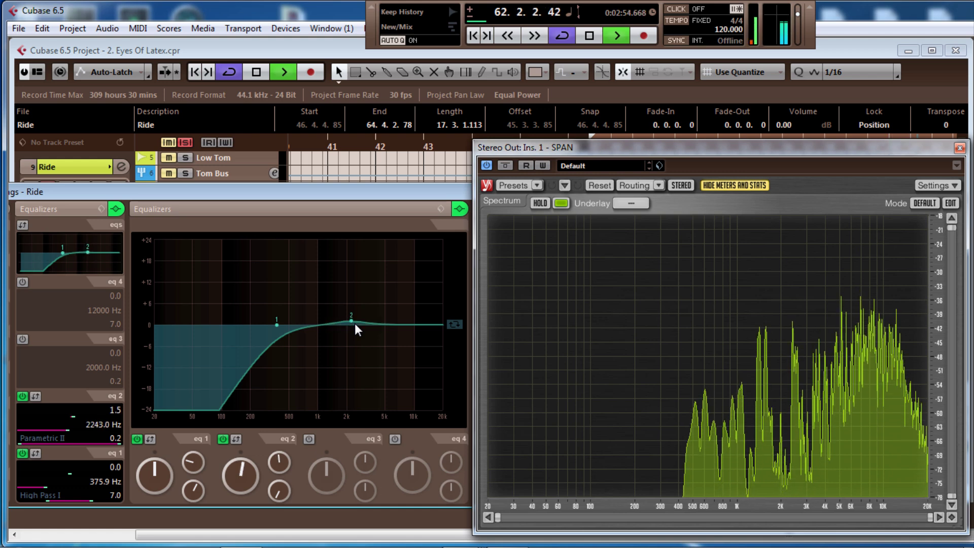
scroll(355, 323, "up", 2)
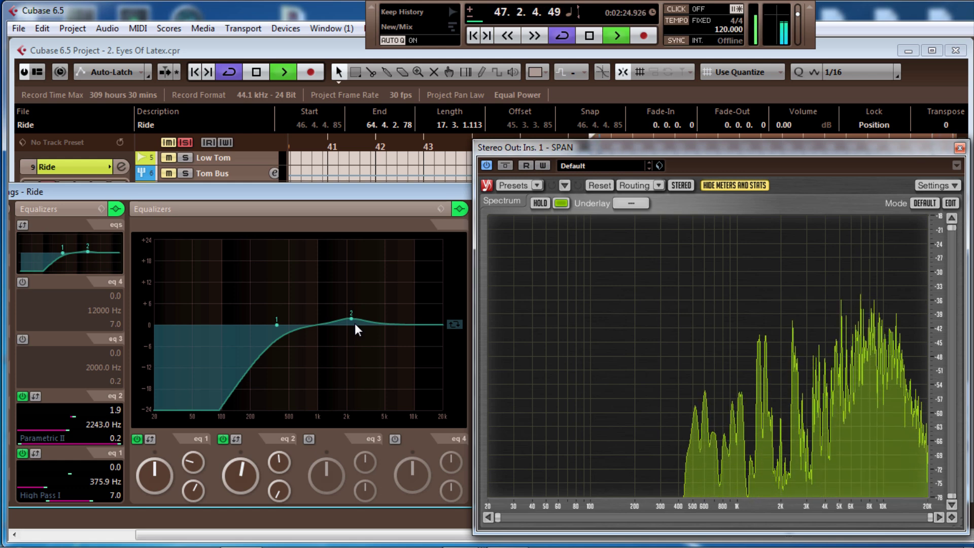
- Narrow EQ band 2 on the Ride to a Q of 2.9 and raise its boost to 7.2 dB
scroll(355, 324, "up", 2)
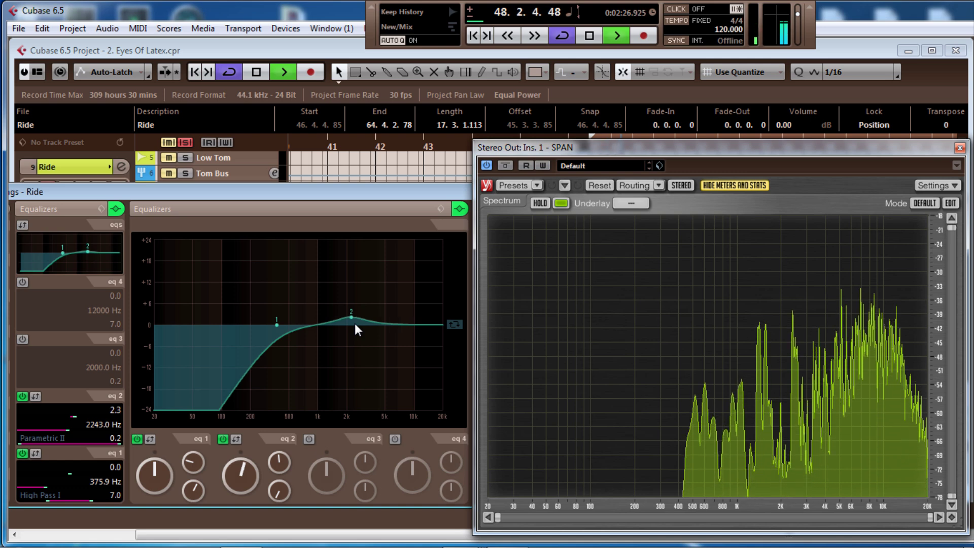
scroll(355, 324, "up", 8)
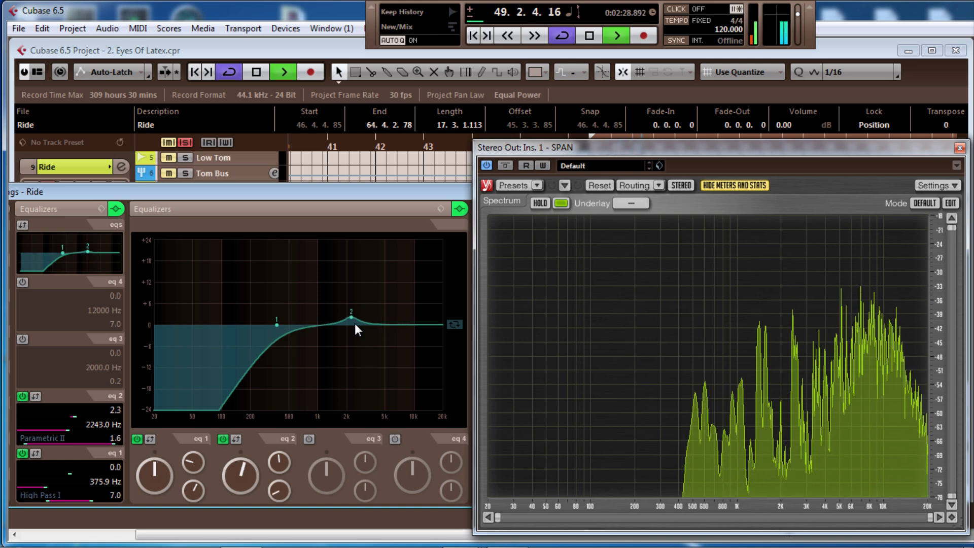
scroll(356, 325, "up", 10)
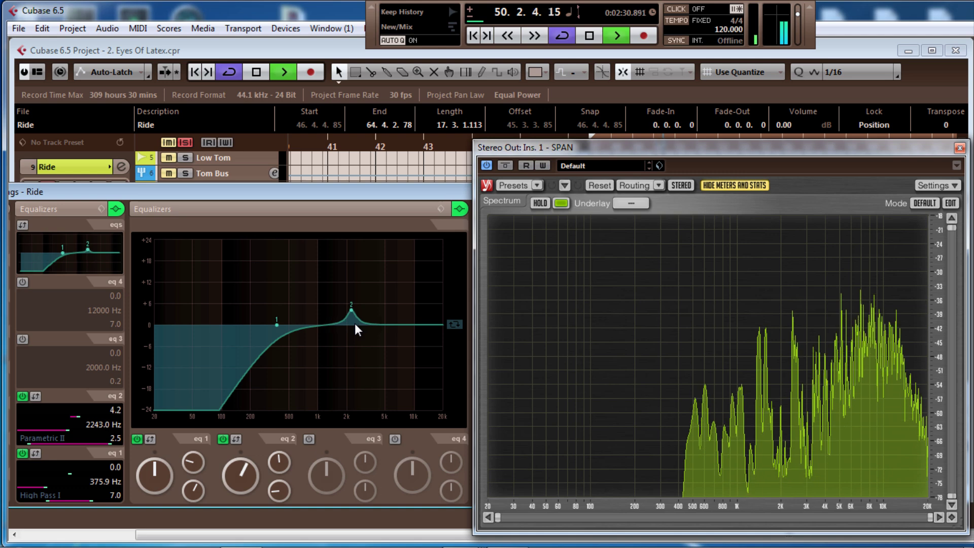
scroll(355, 325, "down", 4)
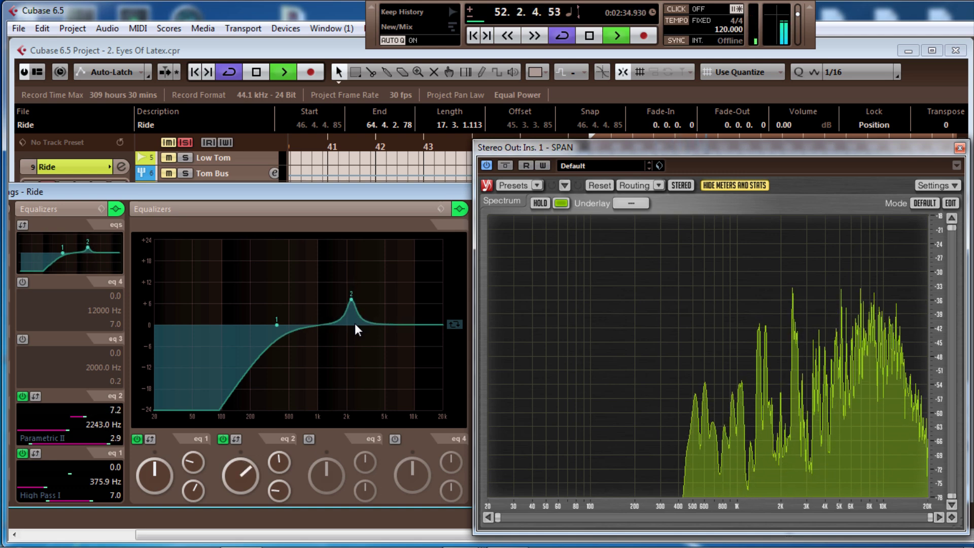
- Sweep the Ride's EQ band 2 boost up through the high frequencies and settle it at 2401.4 Hz
scroll(355, 325, "up", 10)
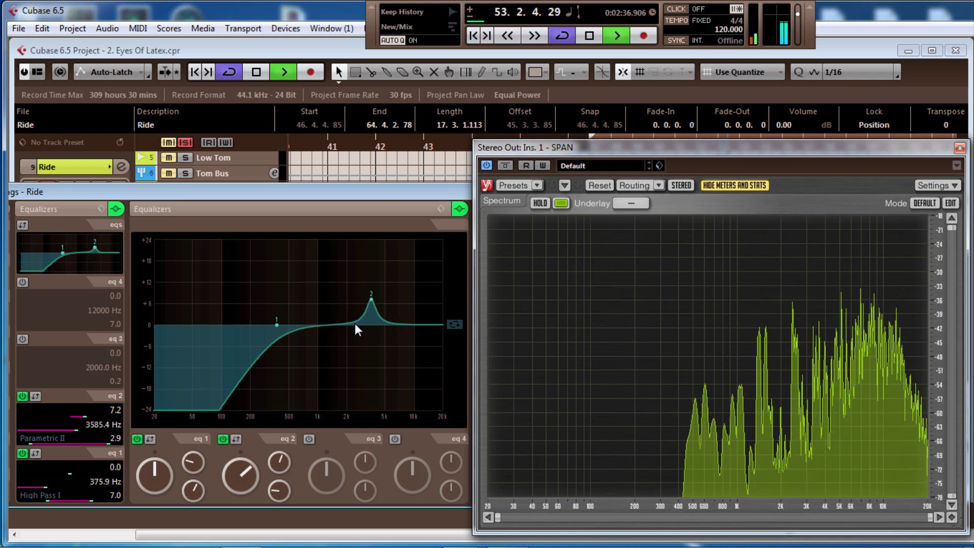
scroll(355, 323, "down", 10)
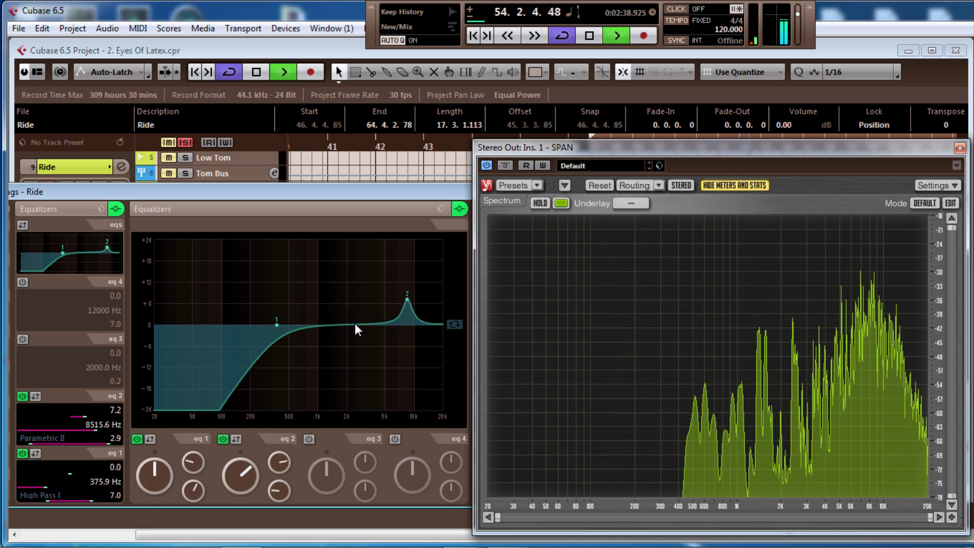
scroll(355, 324, "up", 1)
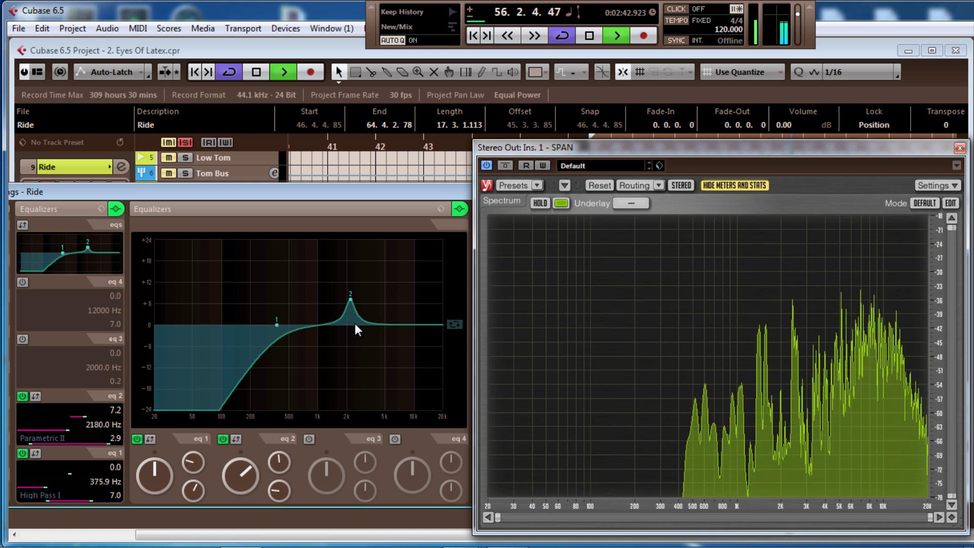
scroll(354, 325, "up", 1)
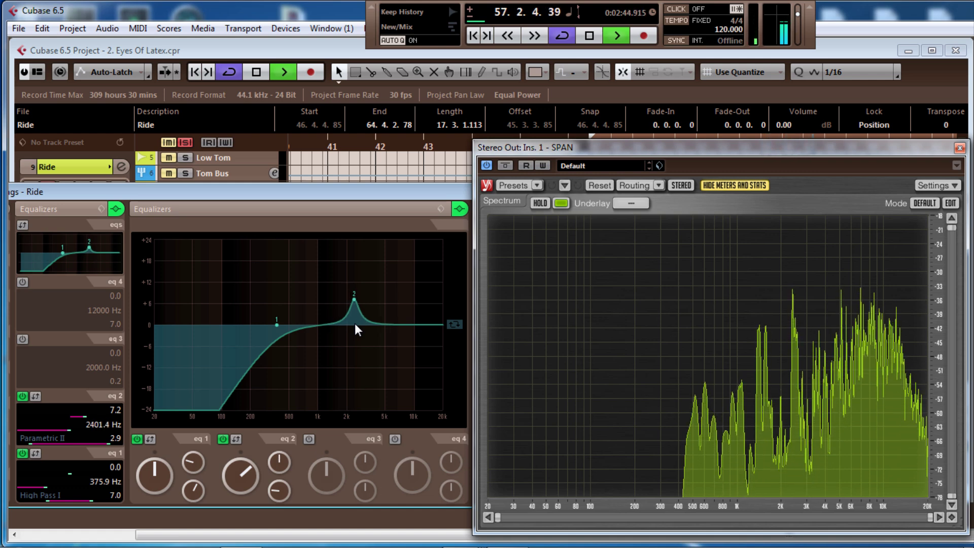
- Reduce the Ride's EQ band 2 boost to 2.0 dB and compare the sound with the equalizer bypassed and re-enabled
scroll(355, 324, "down", 2)
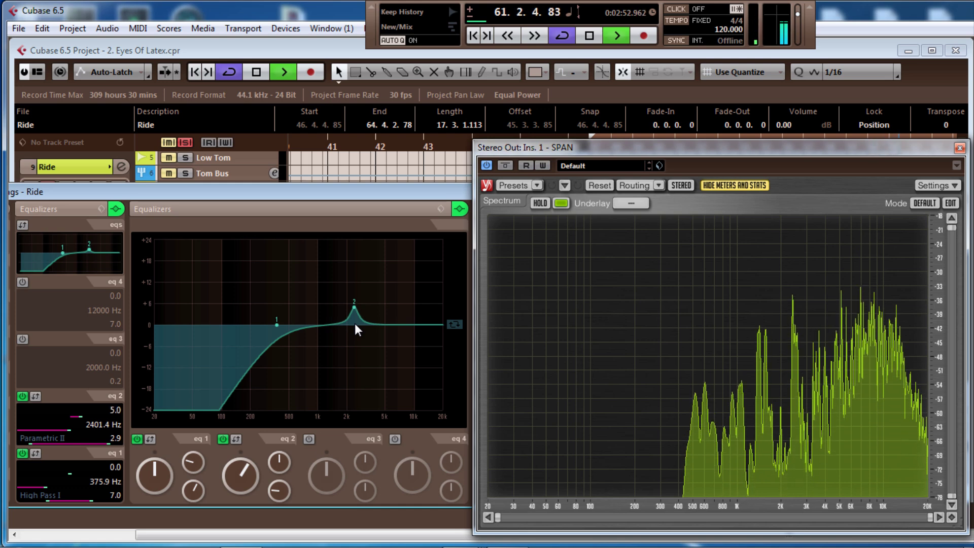
scroll(356, 325, "up", 1)
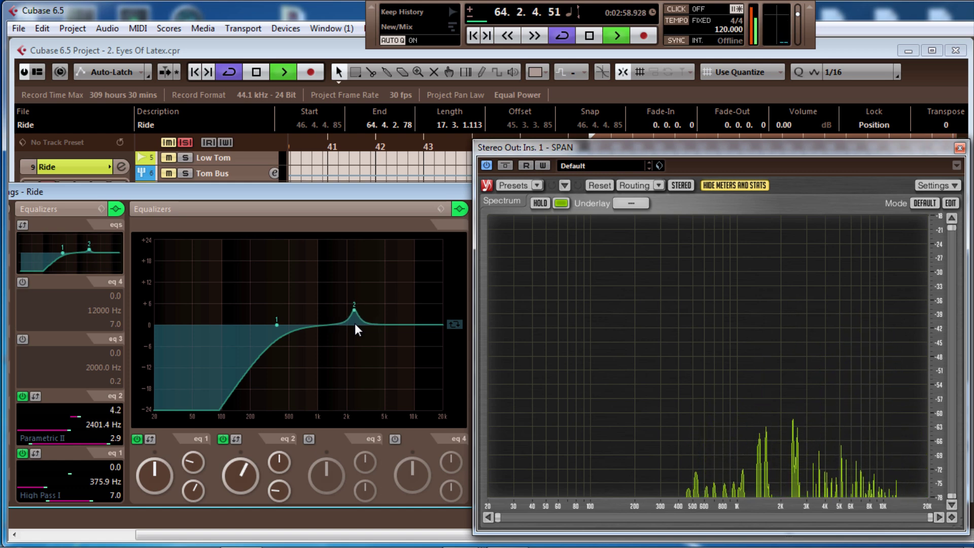
scroll(355, 324, "down", 3)
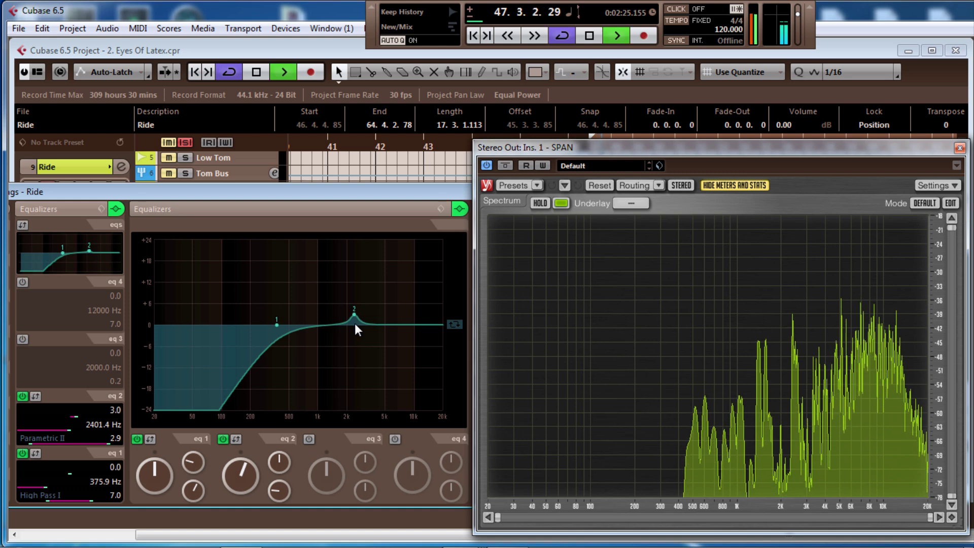
scroll(355, 324, "down", 2)
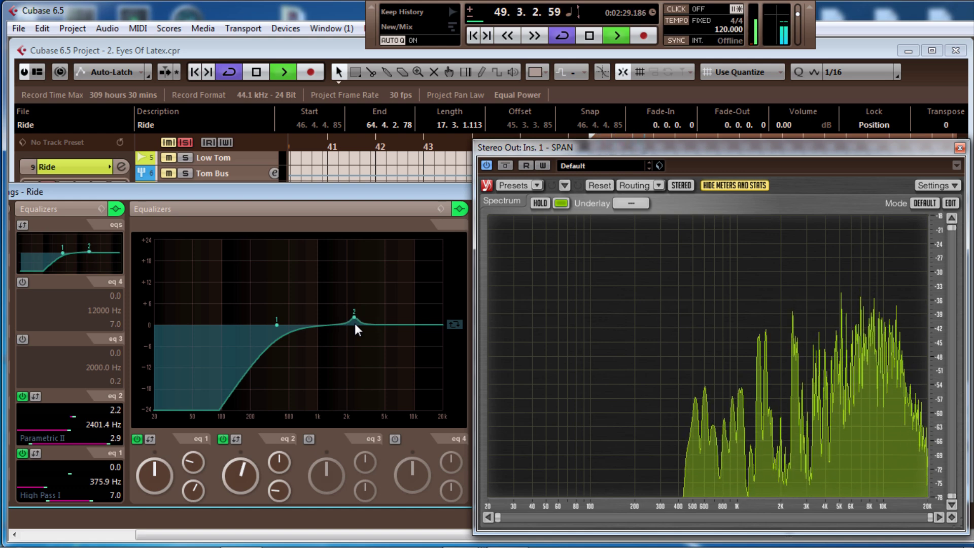
scroll(354, 324, "down", 1)
left_click(459, 209)
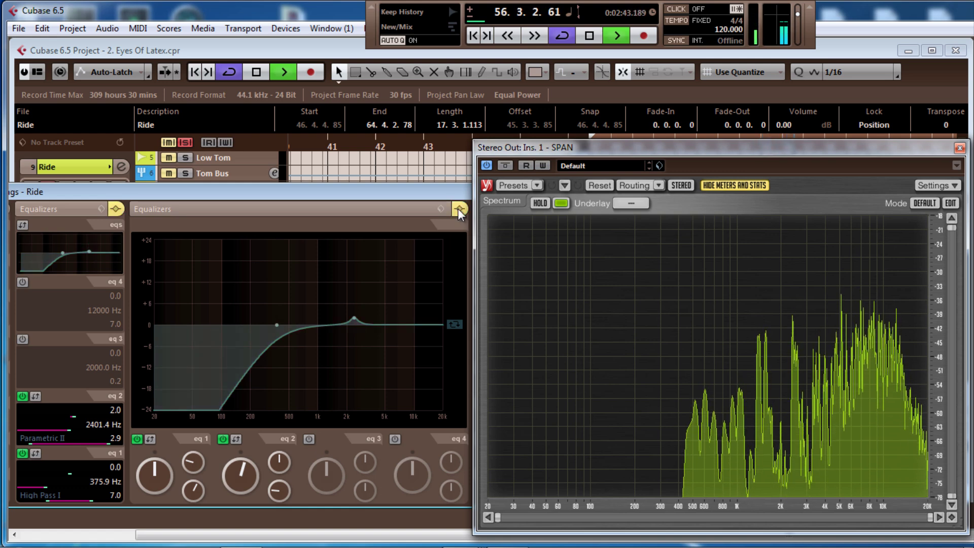
left_click(459, 209)
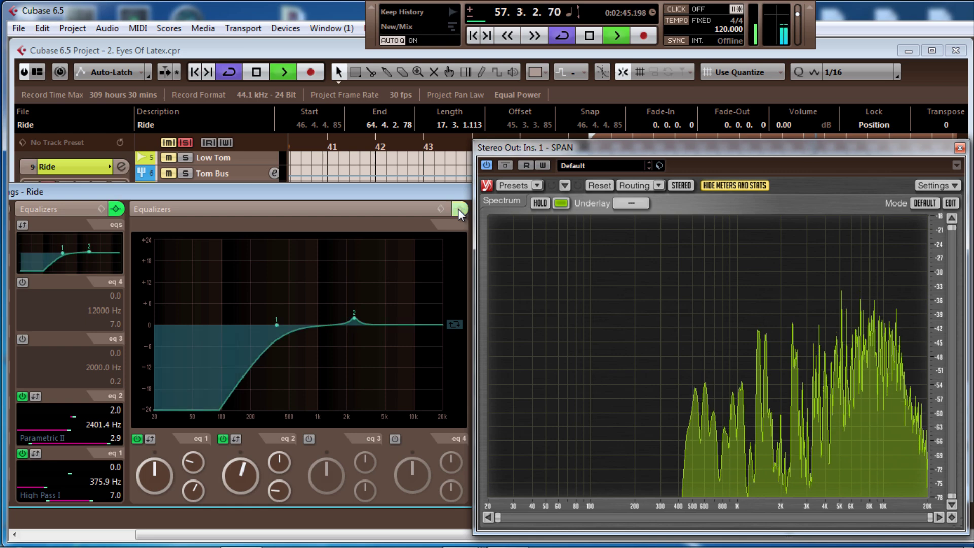
mouse_move(875, 148)
left_mouse_down()
mouse_move(798, 175)
mouse_move(885, 148)
left_mouse_up()
left_click(970, 149)
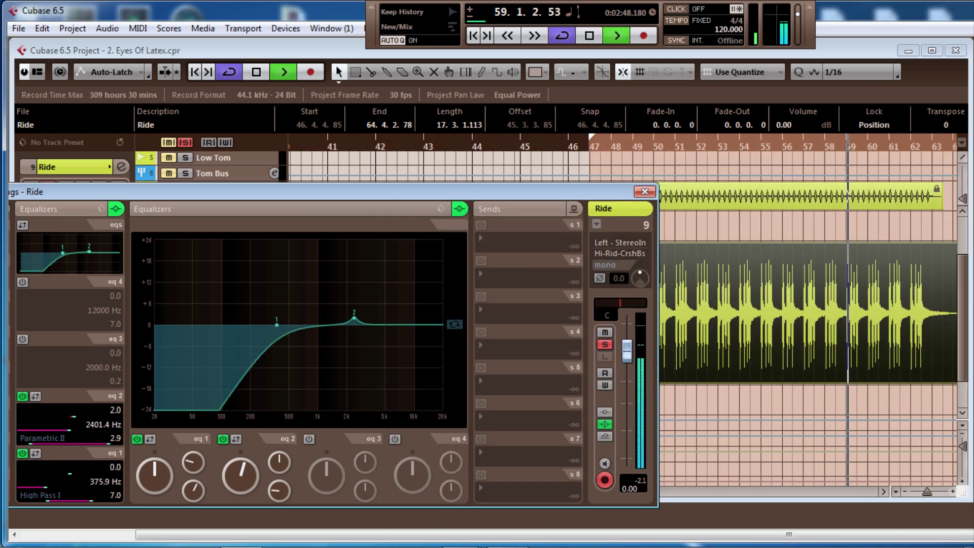
left_click(643, 193)
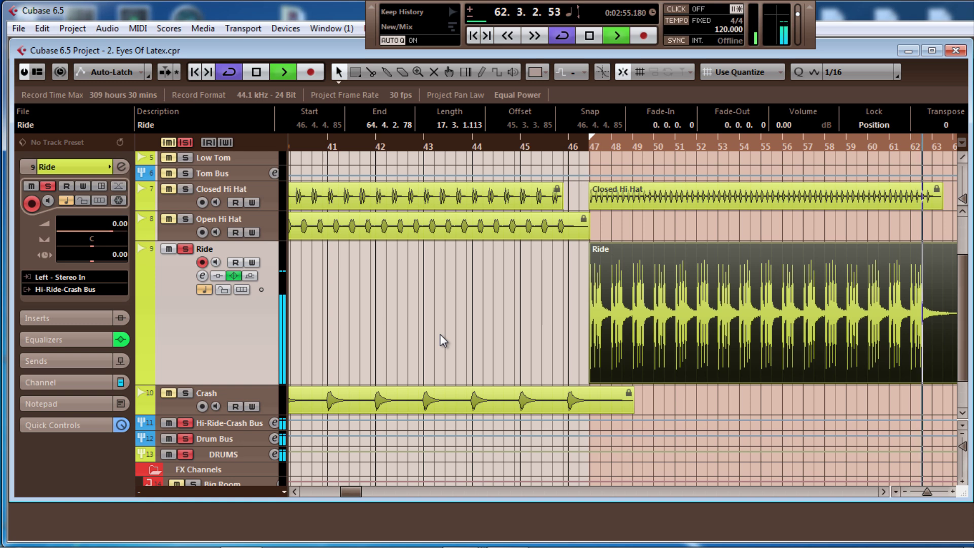
key("space")
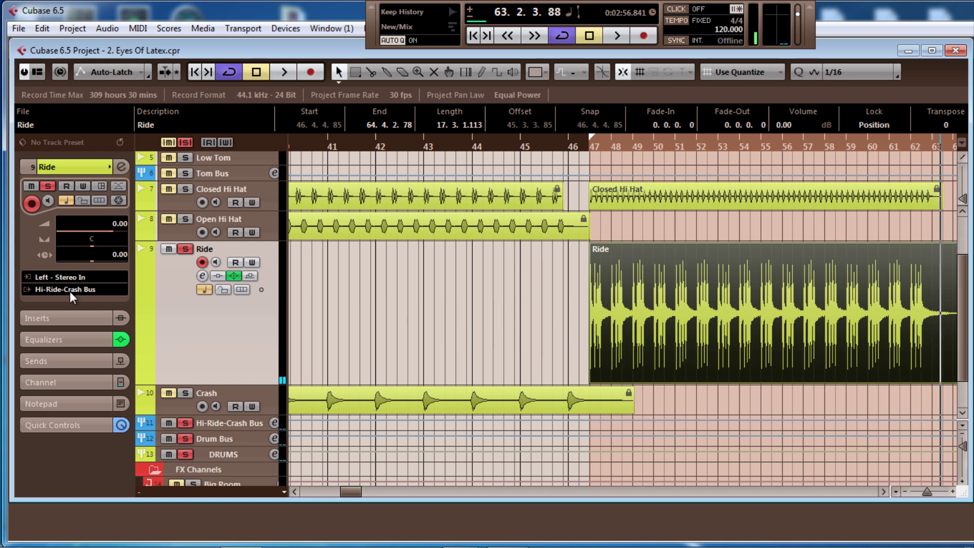
- Solo the Crash track instead of the Ride and audition its hits from around bar 38
left_click(186, 248)
left_click(185, 393)
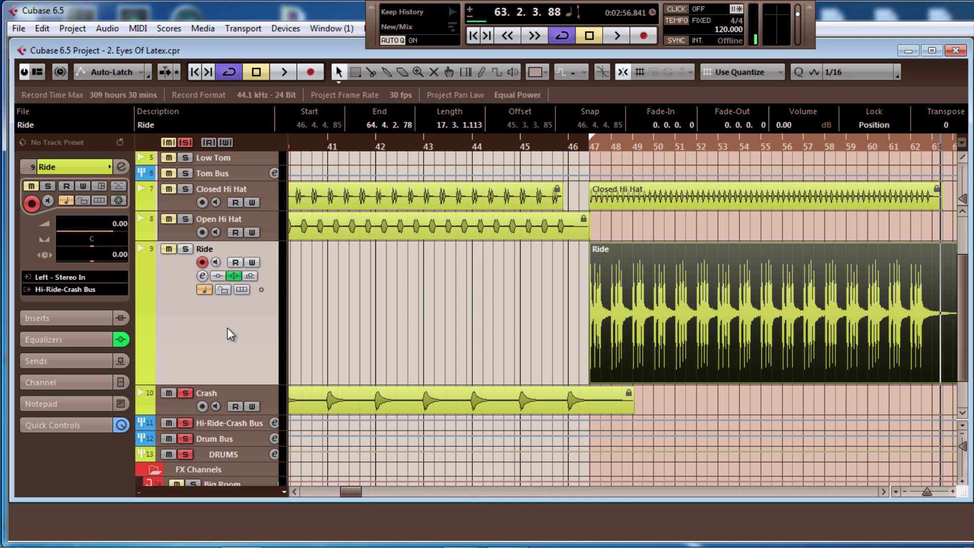
left_click_drag(352, 492, 349, 491)
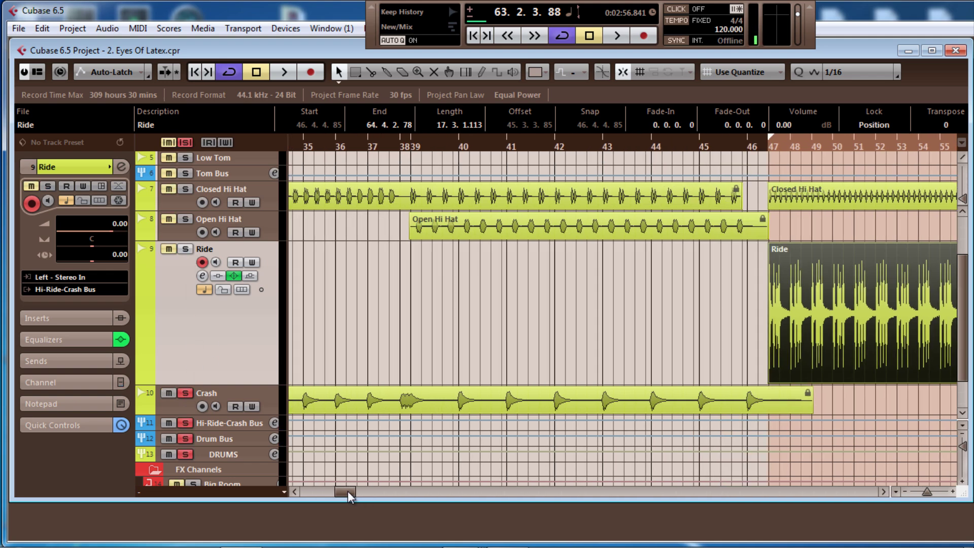
left_click(401, 145)
key("space")
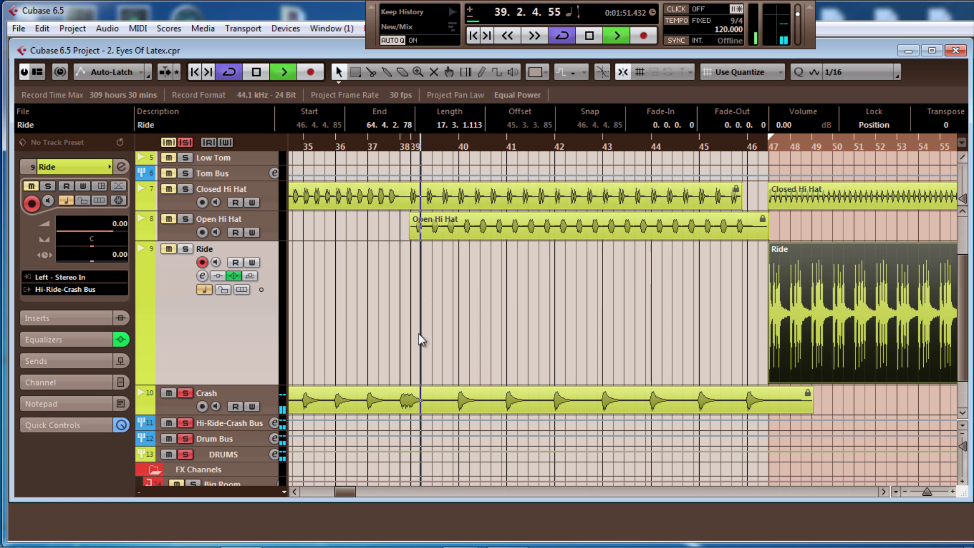
key("space")
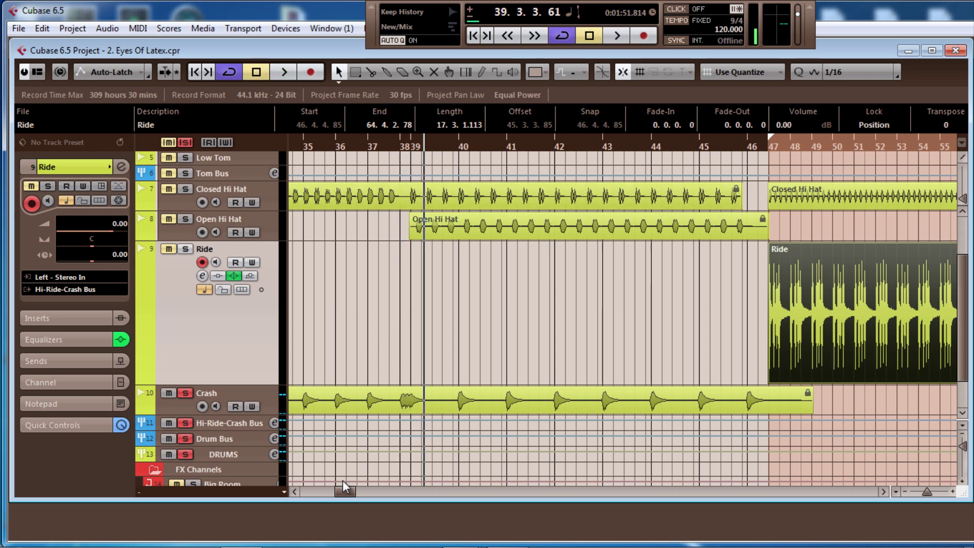
left_click(399, 147)
key("space")
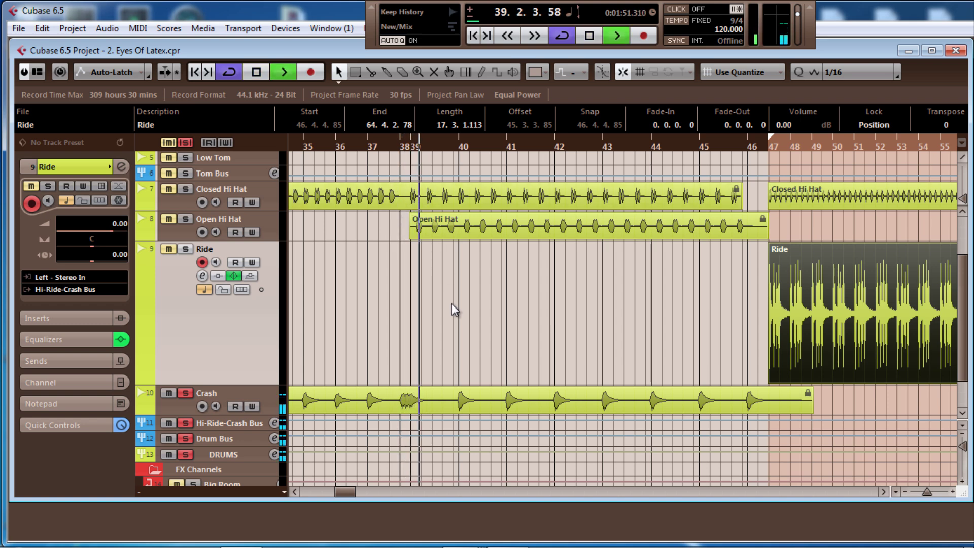
key("space")
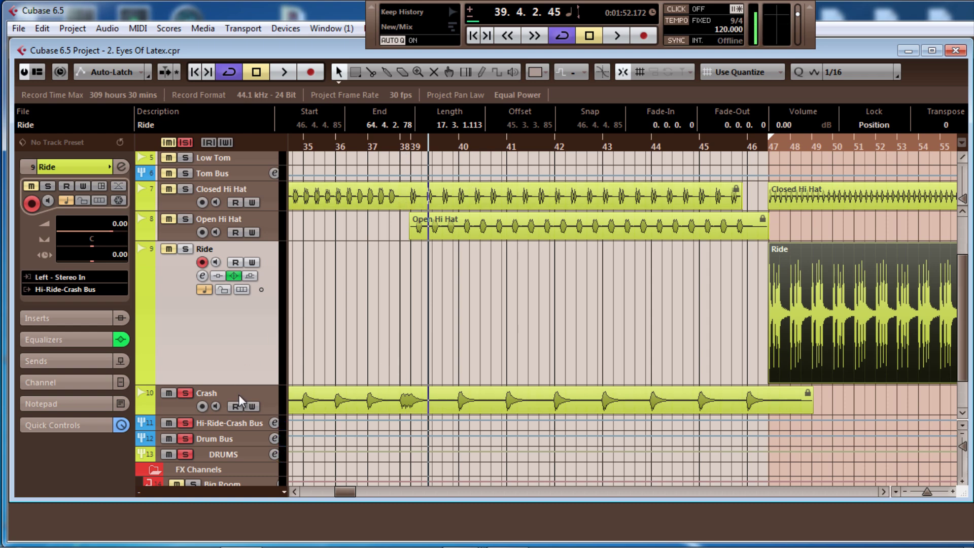
- Reduce the Ride track's height and enlarge the Crash track to show its waveform in more detail
left_click_drag(243, 384, 256, 284)
scroll(267, 332, "up", 2)
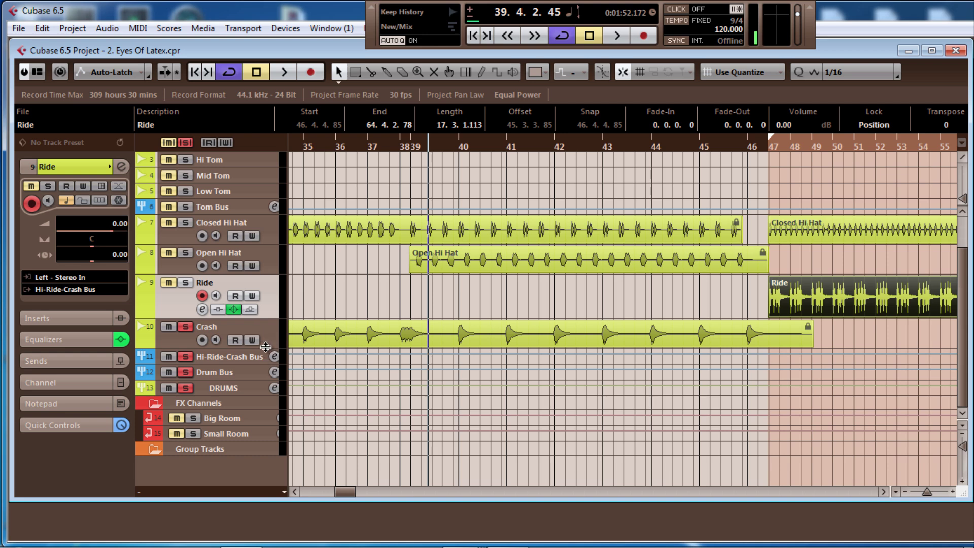
left_click_drag(266, 347, 267, 390)
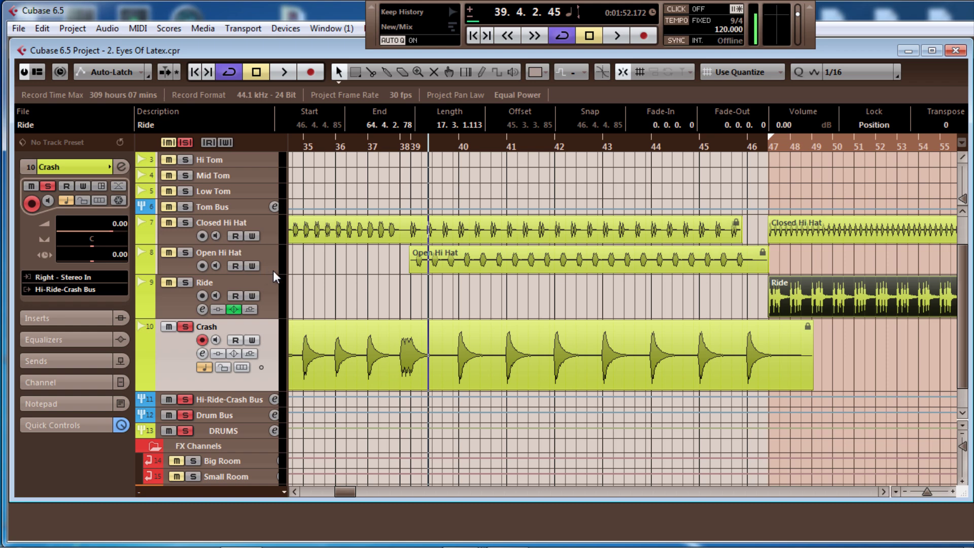
- Audition the Crash hits at bar 38 and set the loop range from bar 38 to just past their decay in bar 39
left_click_drag(398, 145, 397, 179)
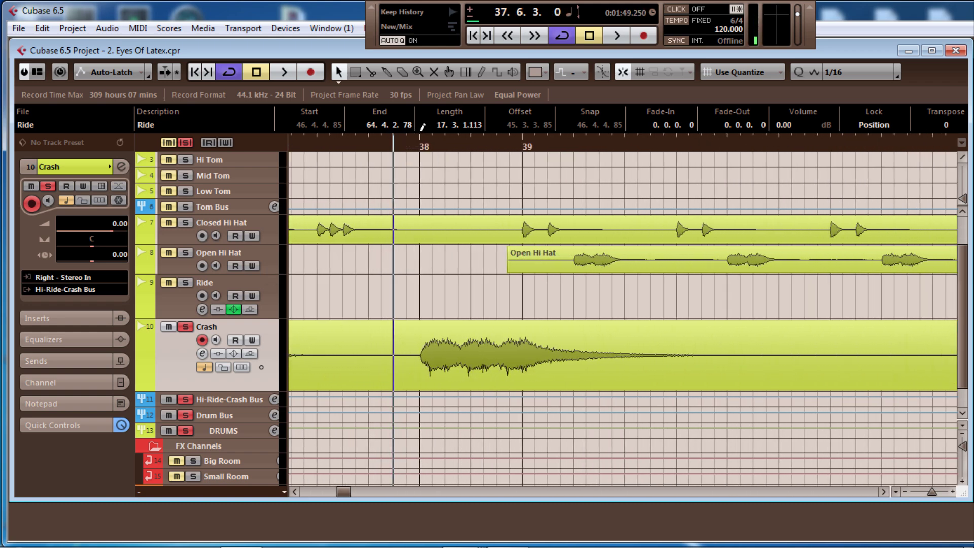
key("space")
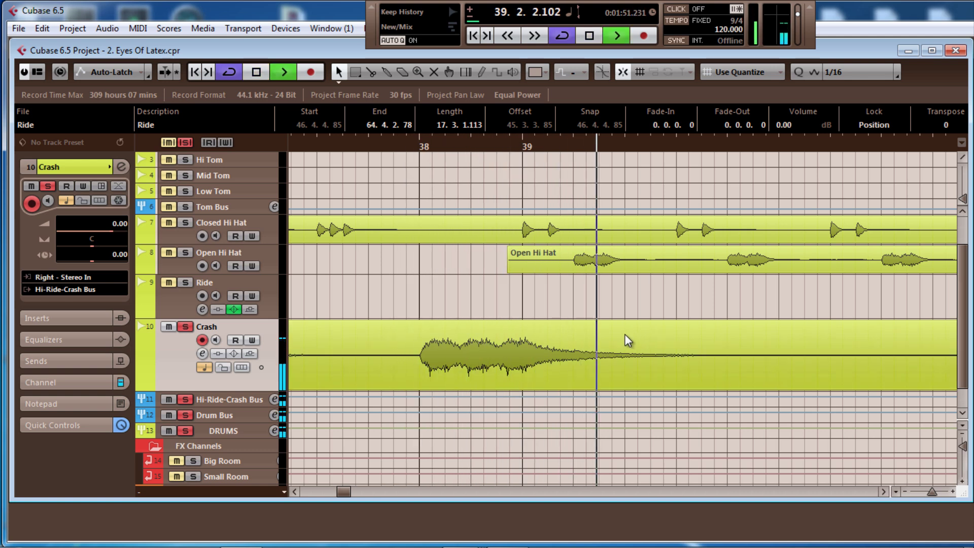
key("space")
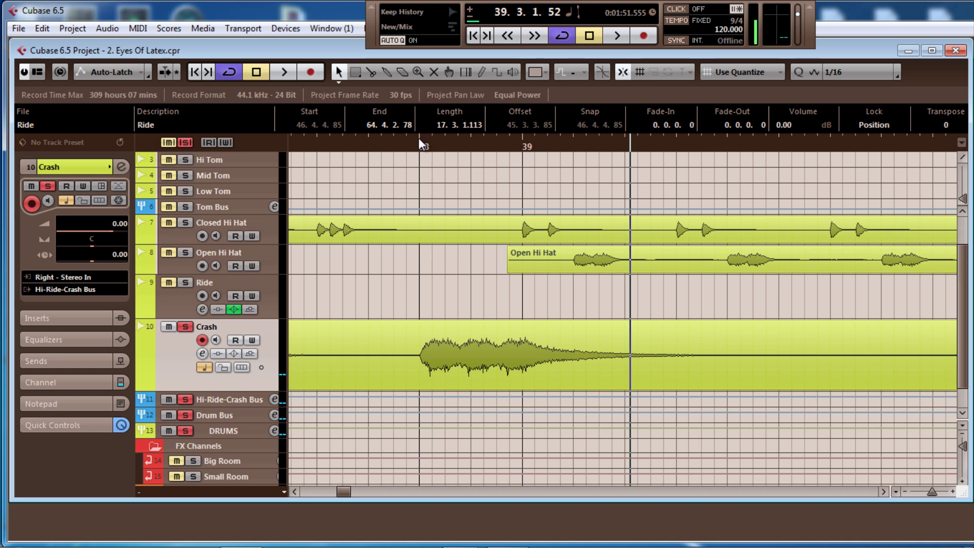
left_click_drag(421, 130, 635, 131)
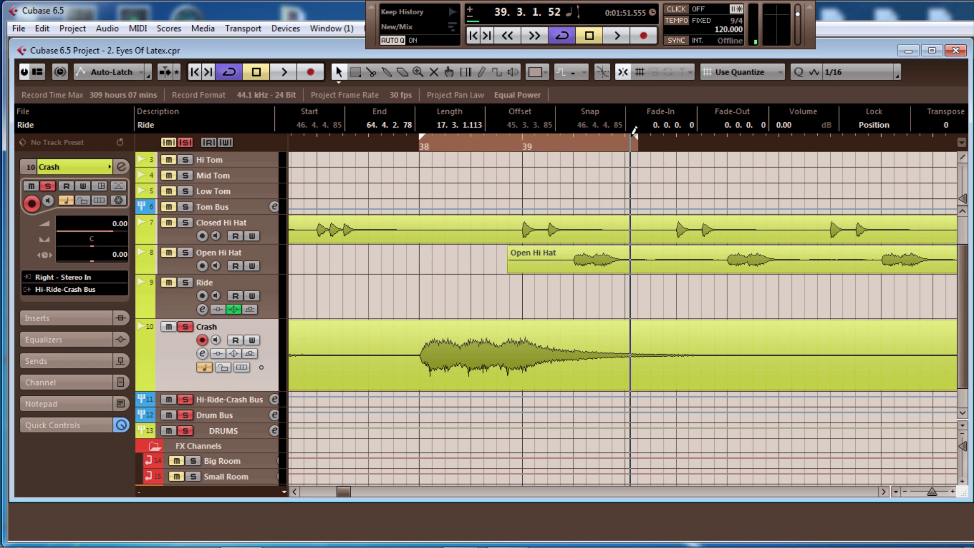
double_click(168, 358)
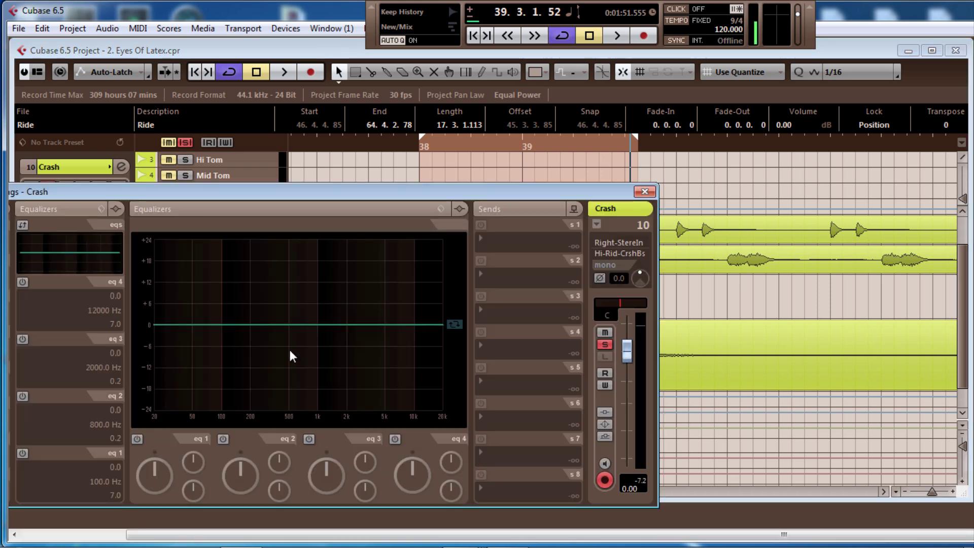
left_click_drag(973, 133, 557, 143)
key("space")
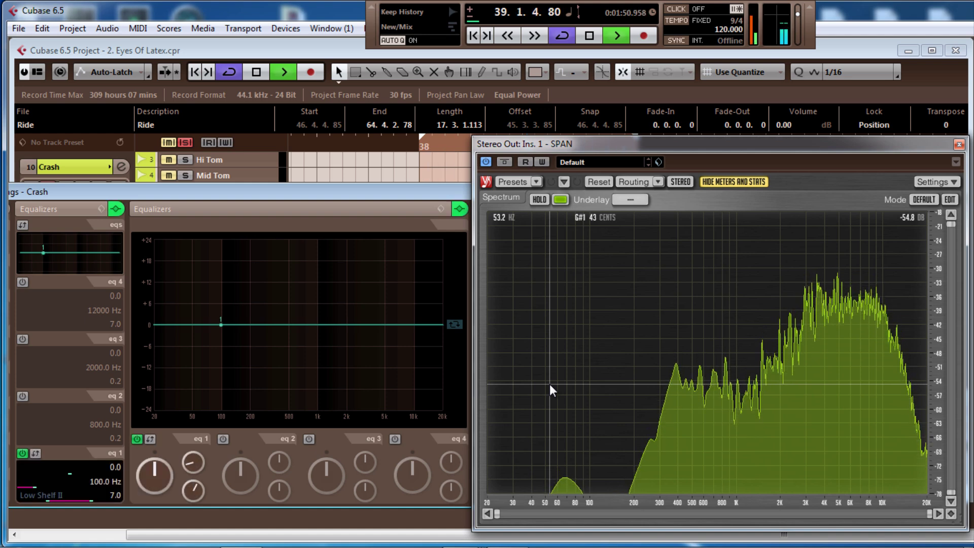
- Enable EQ band 1 on the Crash as a High Pass I filter at 275.9 Hz and compare it with the equalizer bypassed
left_click(56, 494)
left_click(56, 493)
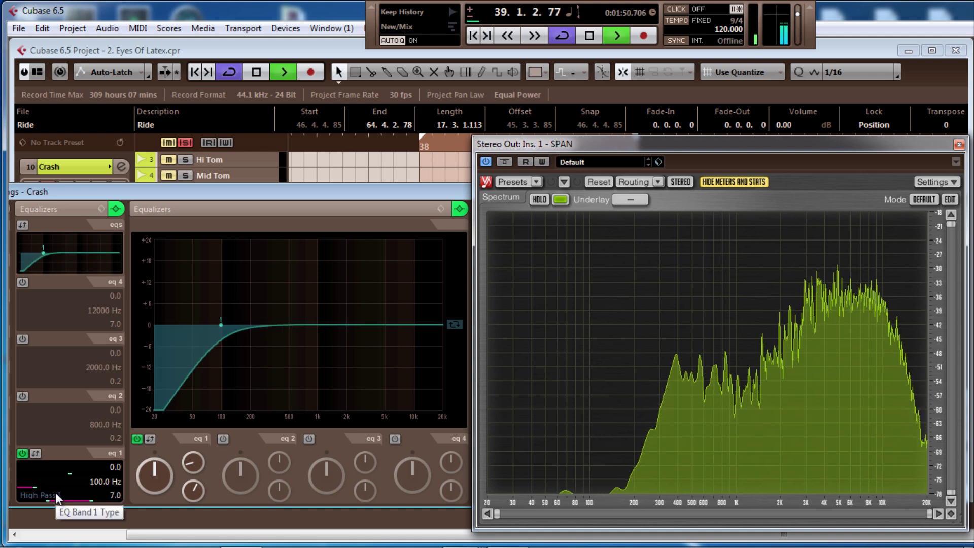
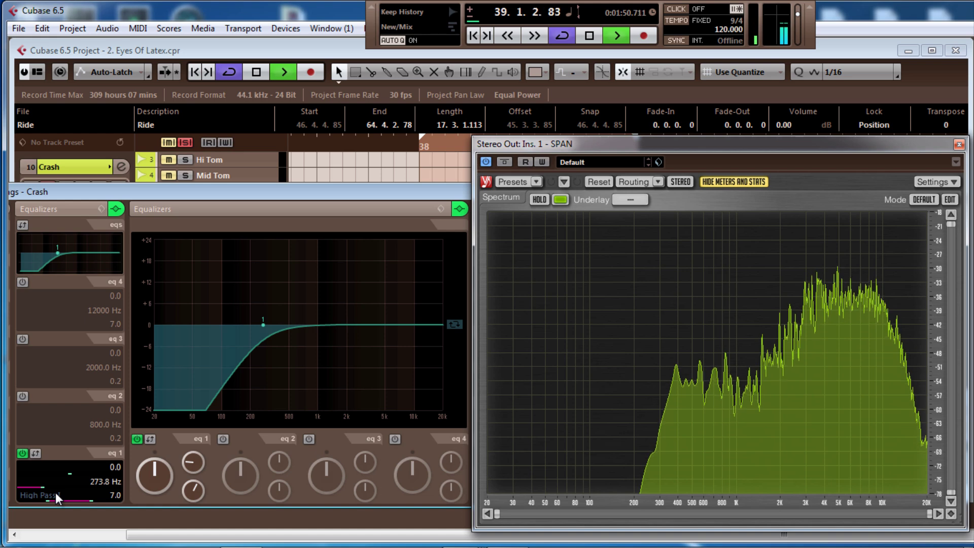
left_click(460, 210)
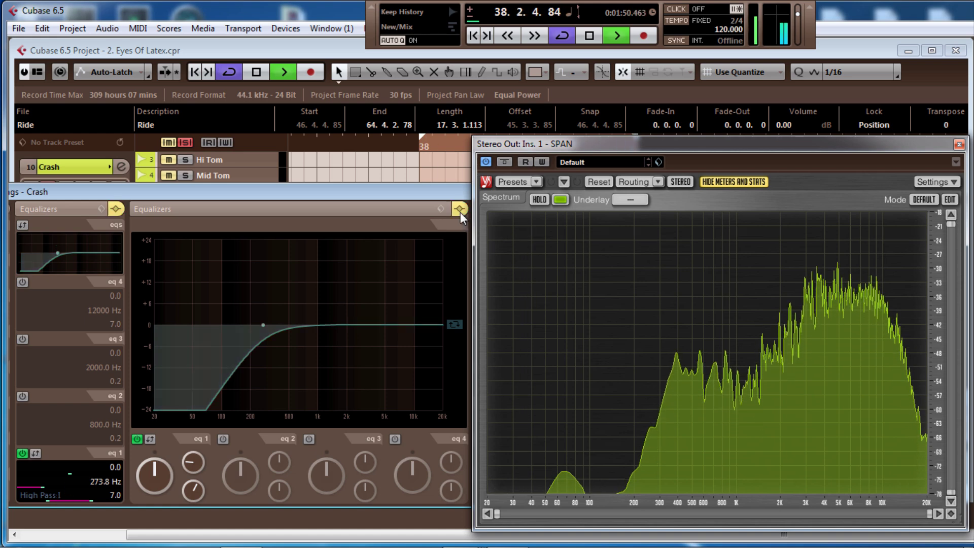
left_click(460, 211)
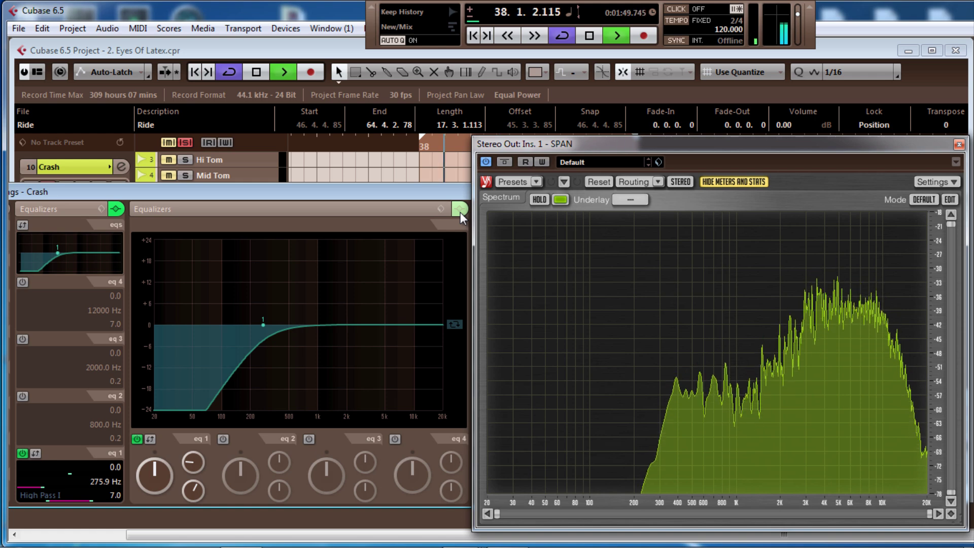
- Compare the looped Crash with its equalizer bypassed and active, and examine its spectrum with the high-pass filter on
left_click(461, 210)
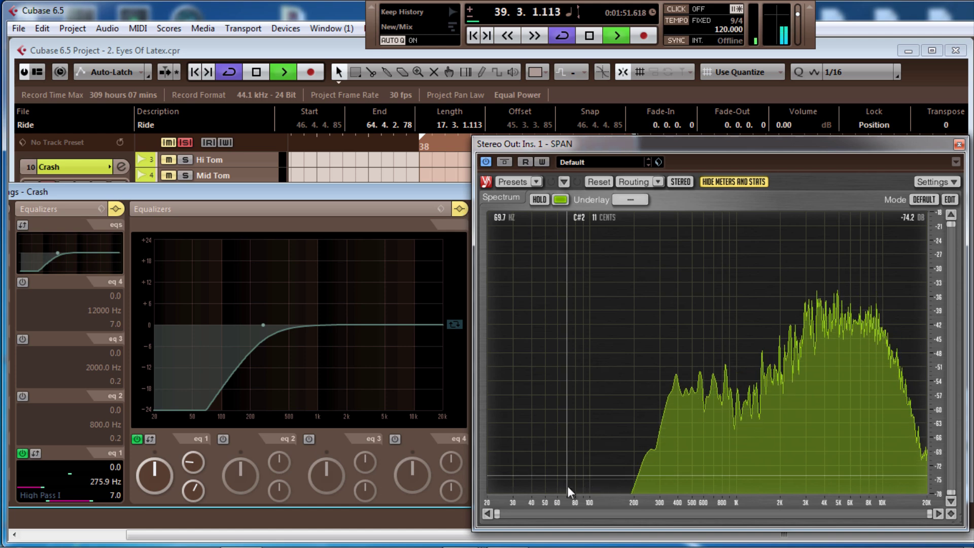
left_click(458, 212)
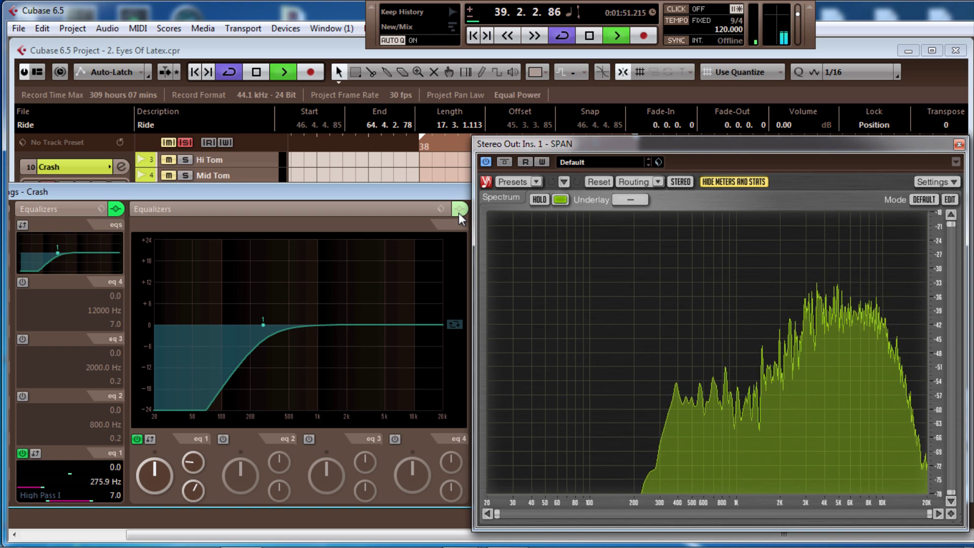
key("space")
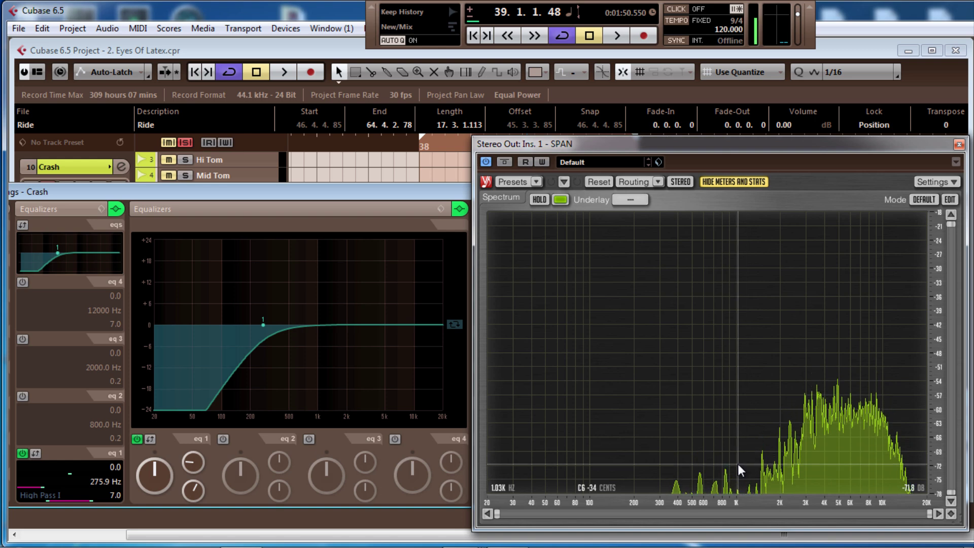
key("space")
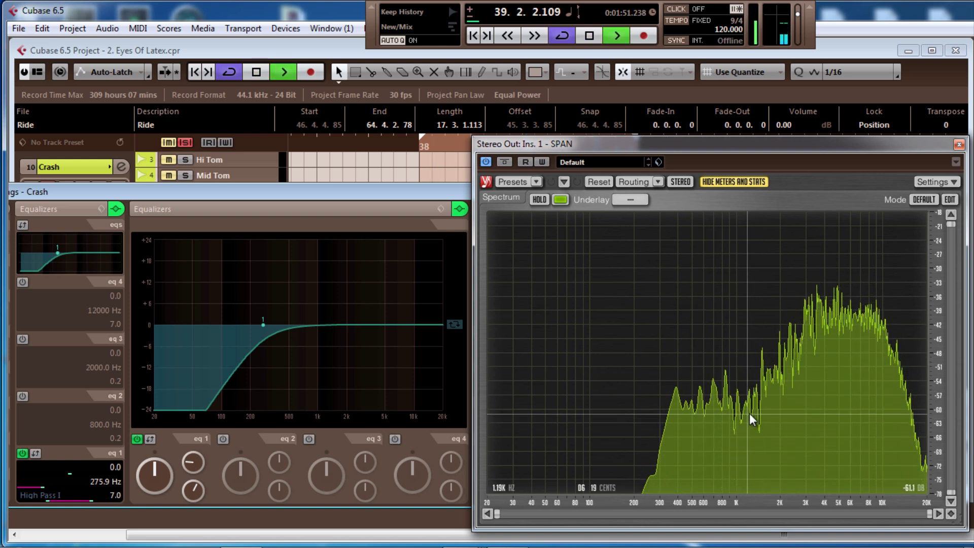
- Enable EQ band 2 on the Crash as Parametric II at 1320.2 Hz with gain 2.0 and Q 4.0
left_click(339, 325)
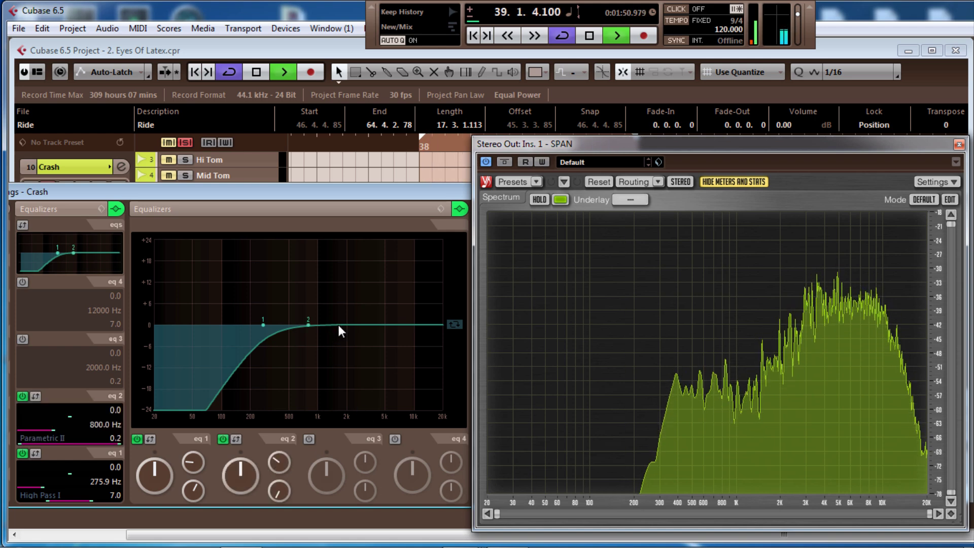
scroll(339, 325, "up", 7)
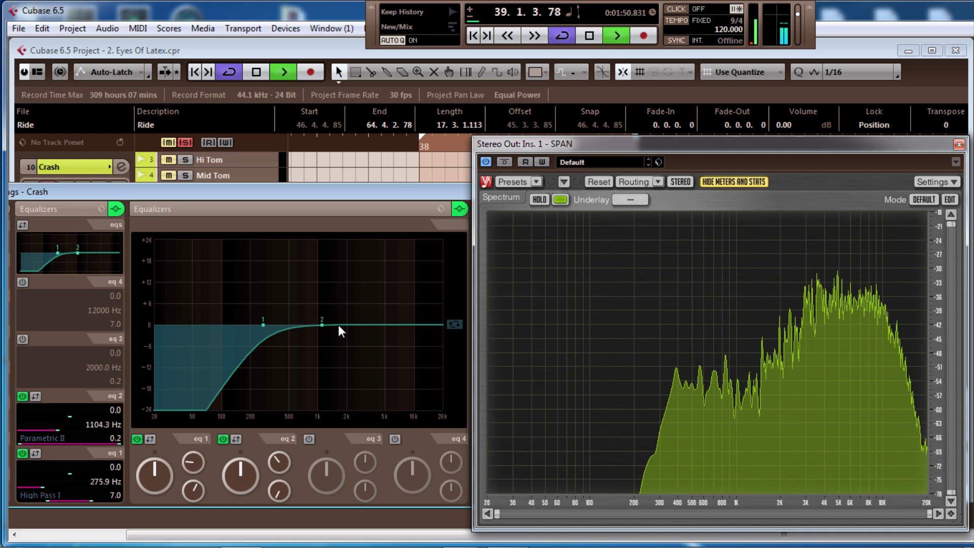
scroll(339, 325, "up", 7)
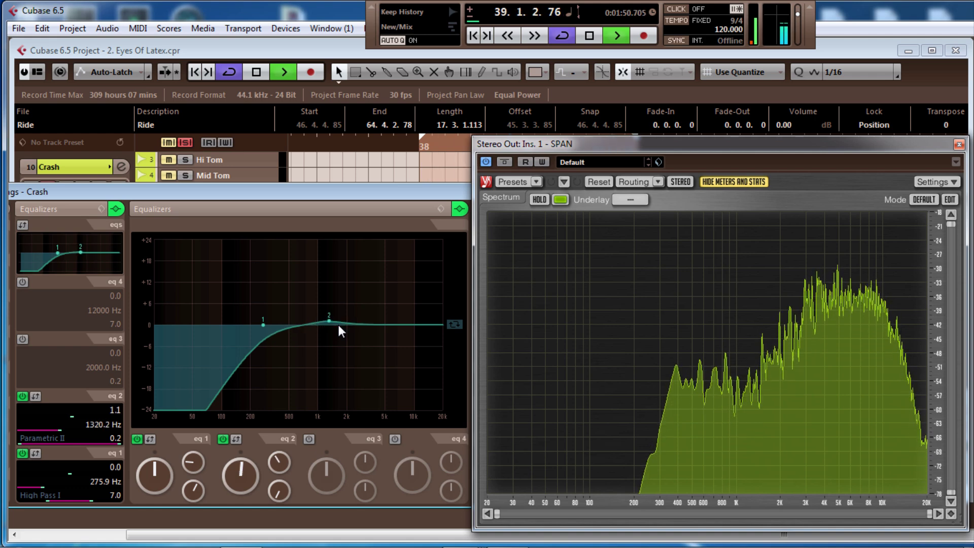
scroll(339, 325, "down", 1)
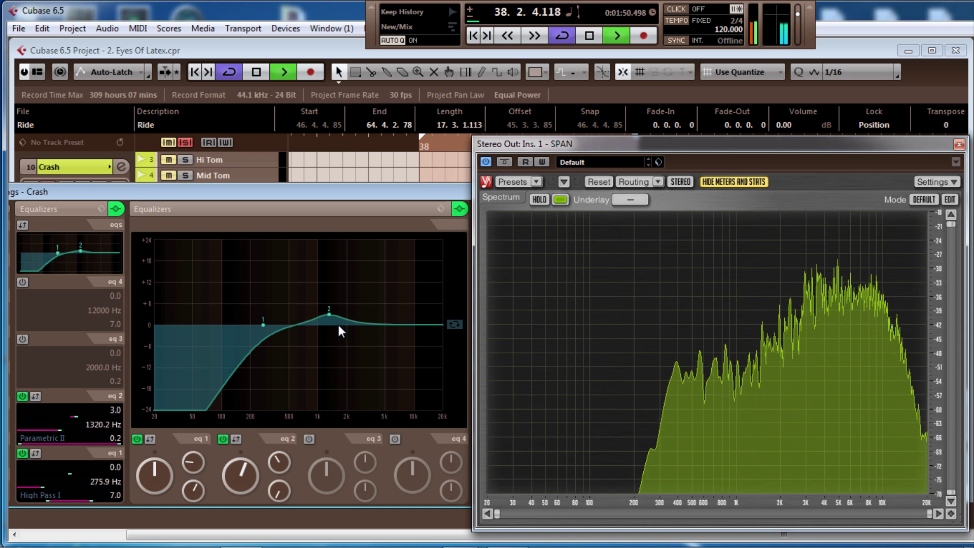
scroll(339, 325, "up", 10)
scroll(339, 324, "up", 8)
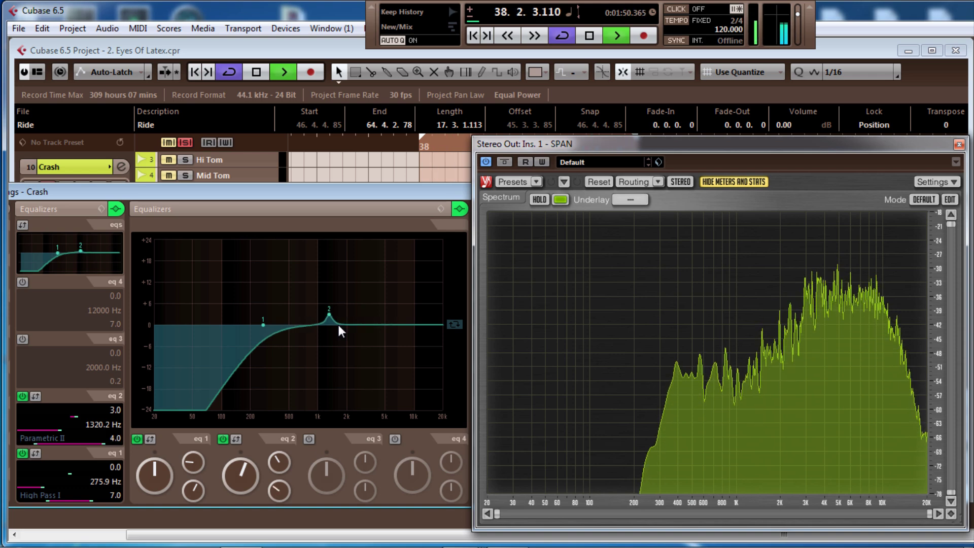
scroll(339, 325, "up", 4)
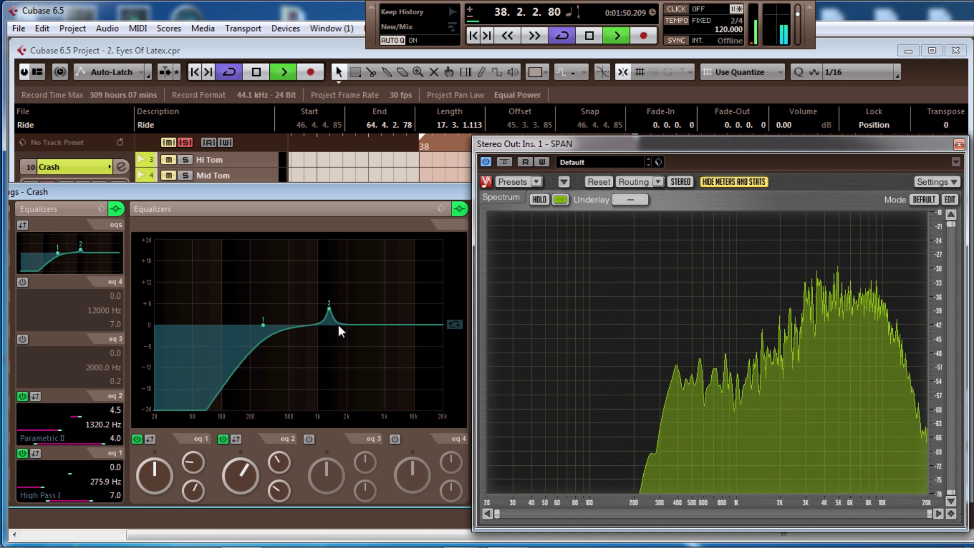
scroll(339, 325, "down", 4)
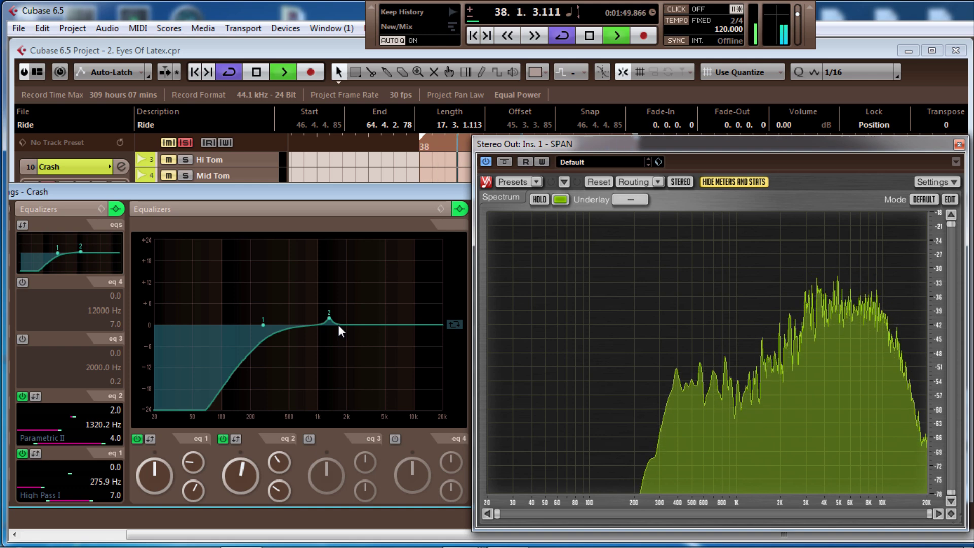
- Compare the Crash with both EQ bands bypassed and active, leave the equalizer on, and stop playback
left_click(460, 211)
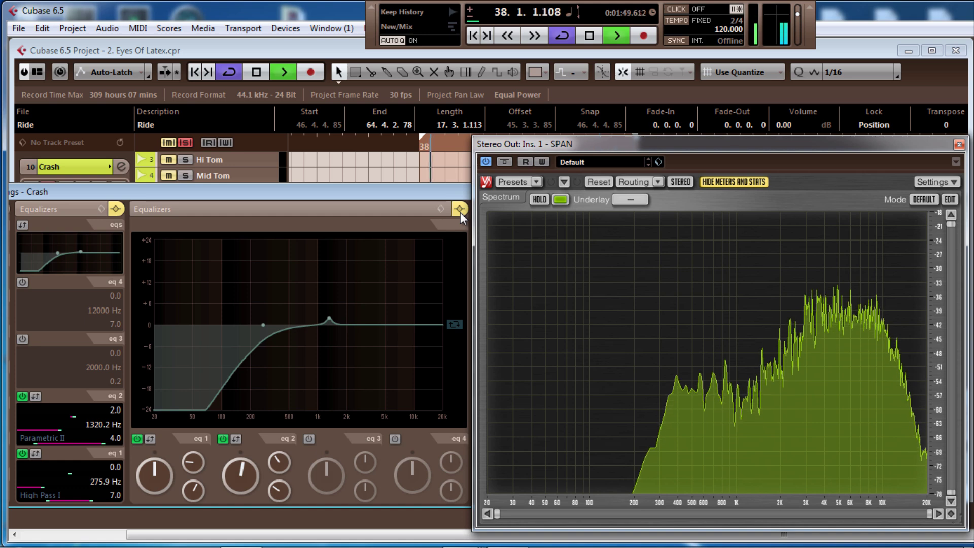
left_click(460, 210)
left_click(461, 212)
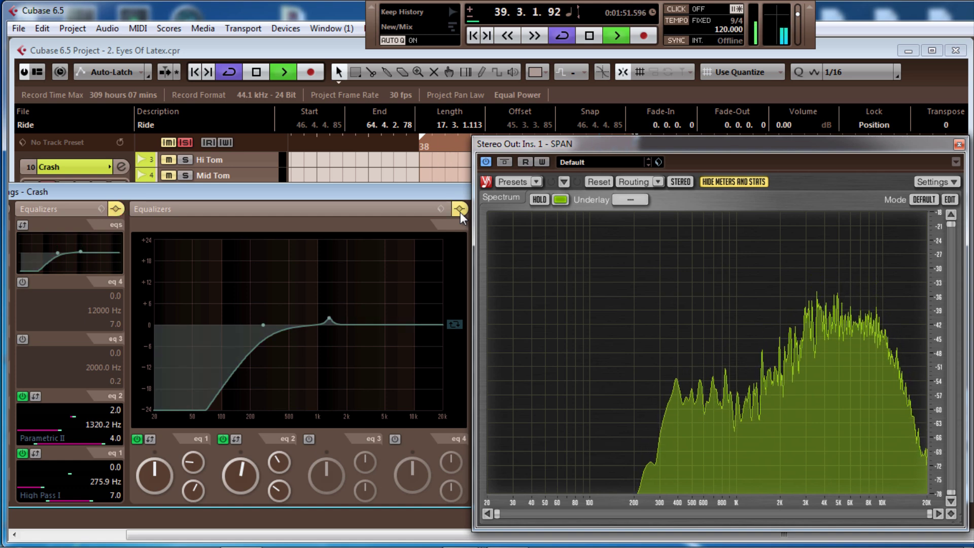
left_click(460, 212)
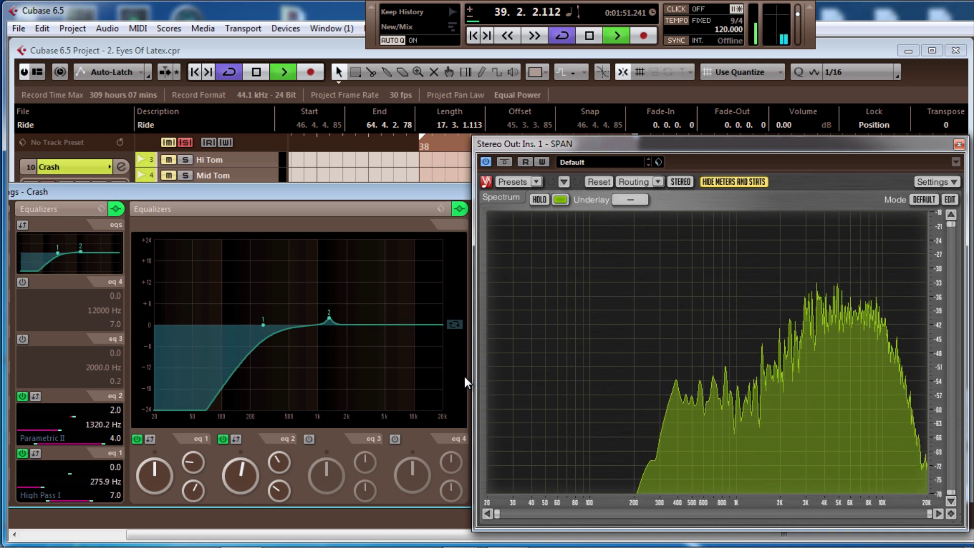
key("space")
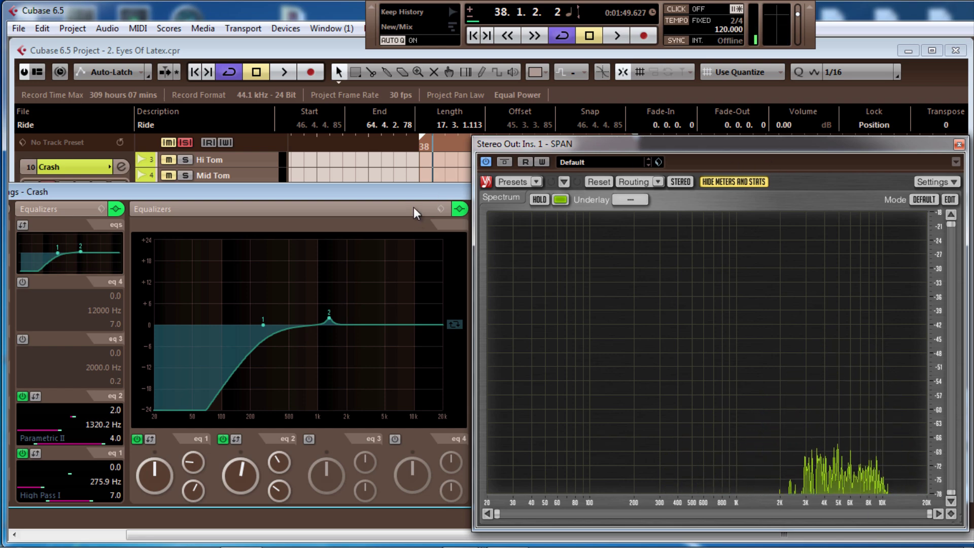
- Save the project twice as 2. Eyes Of Latex, replacing the existing project file each time
key("ctrl+shift+s")
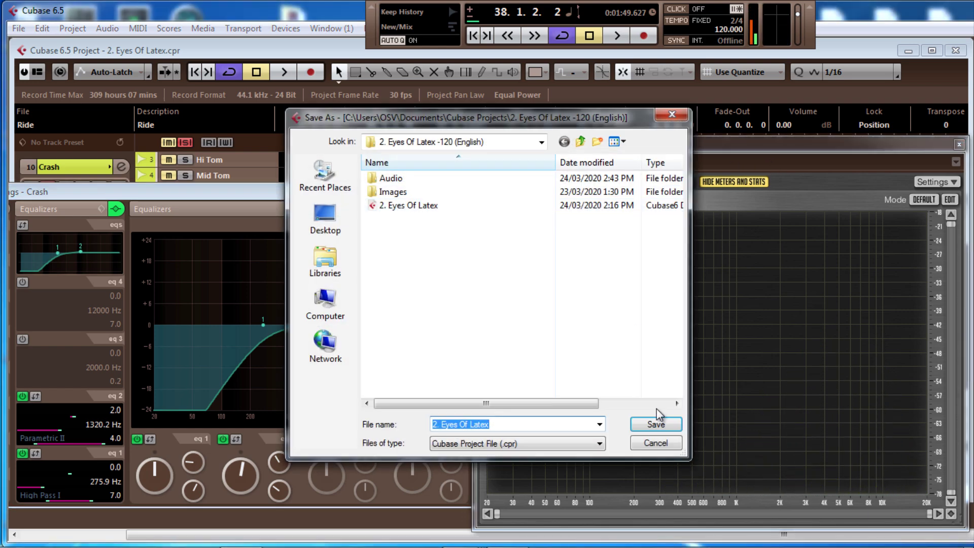
left_click(655, 425)
left_click(445, 305)
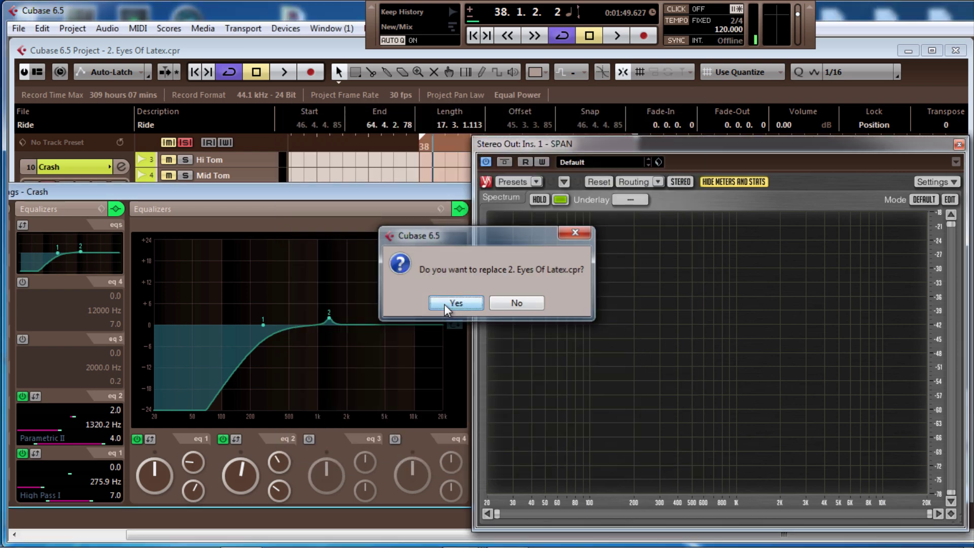
key("ctrl+shift+s")
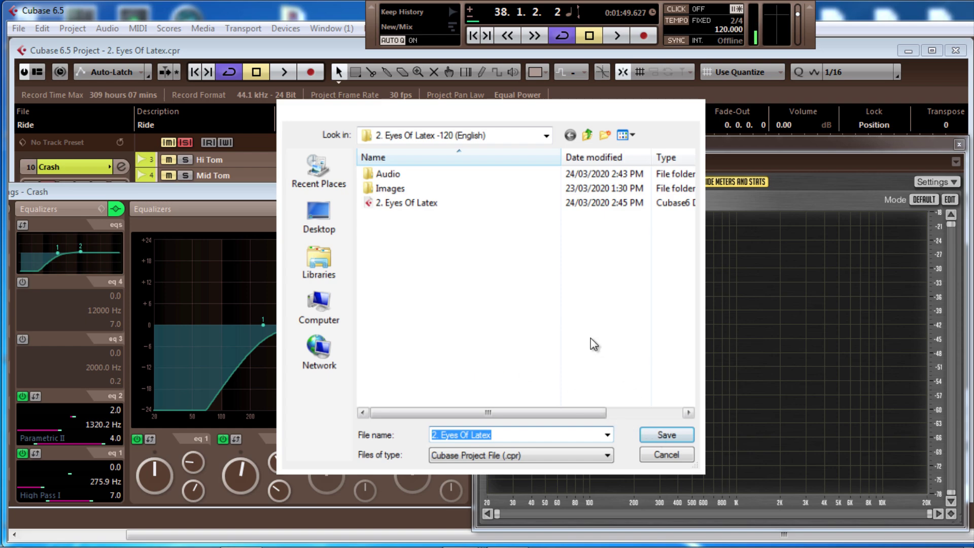
key("Return")
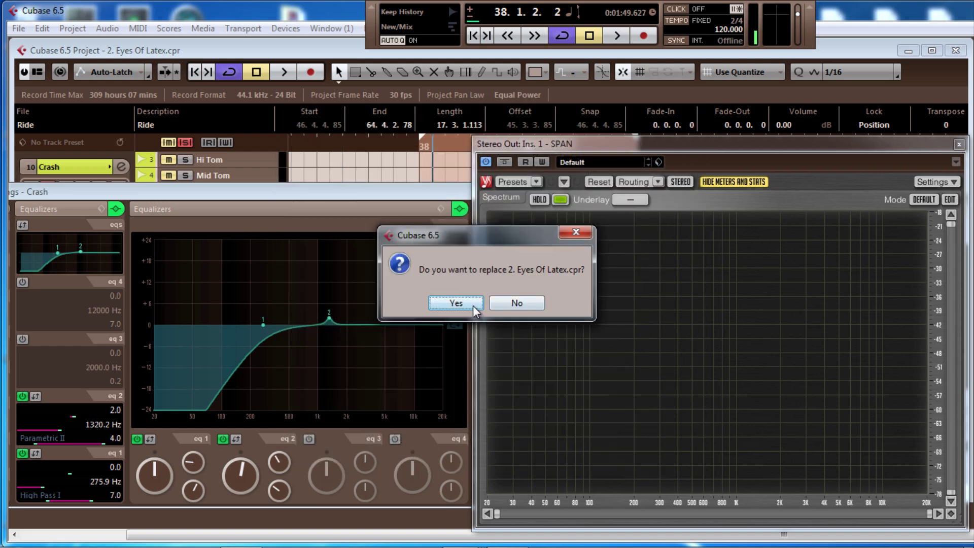
left_click(473, 305)
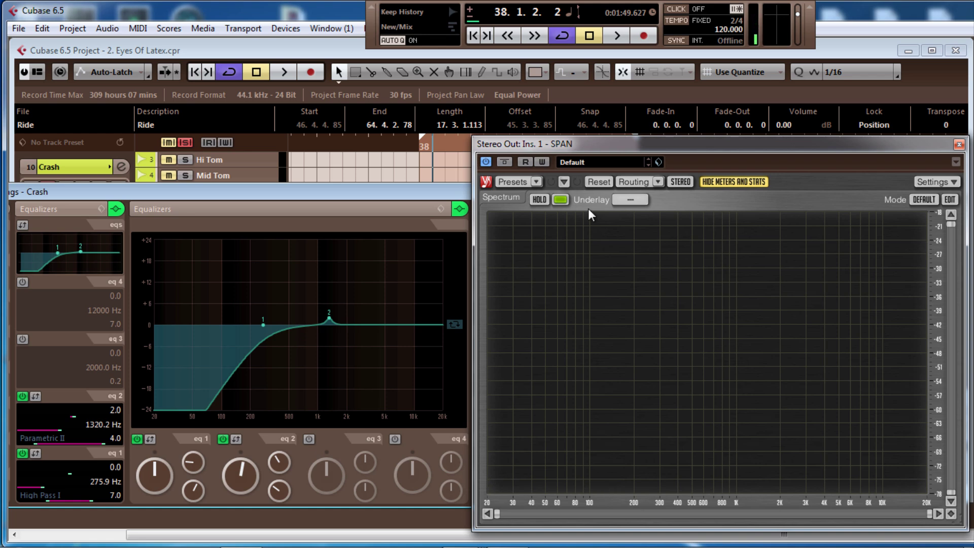
- Move the project cursor to 37.6.1.0, just before the Crash hit, and save over 2. Eyes Of Latex.cpr again
left_click(365, 145)
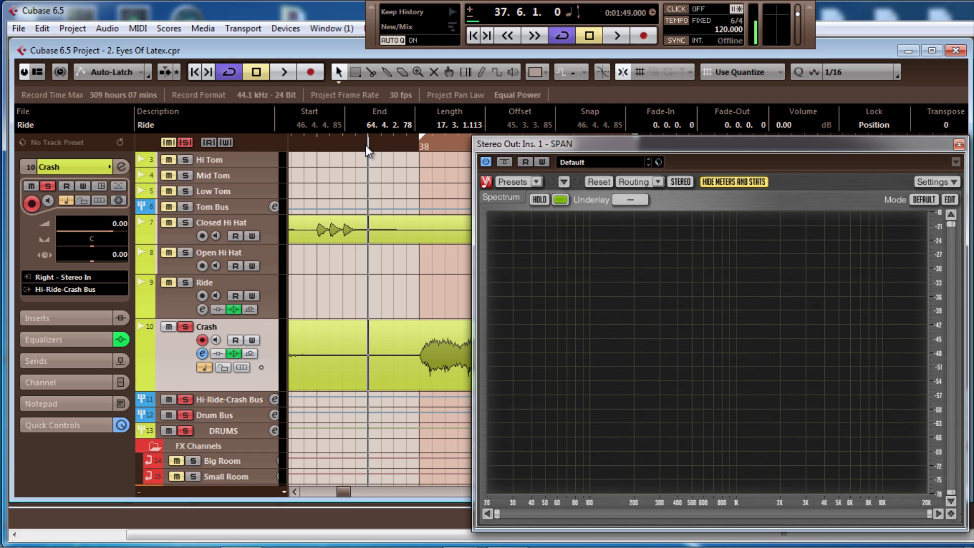
key("ctrl+shift+s")
left_click(646, 425)
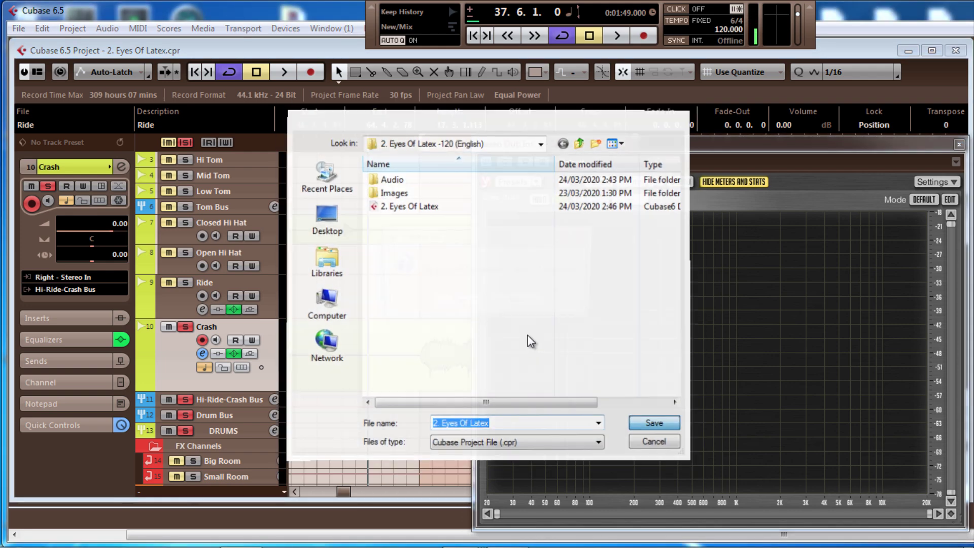
left_click(468, 302)
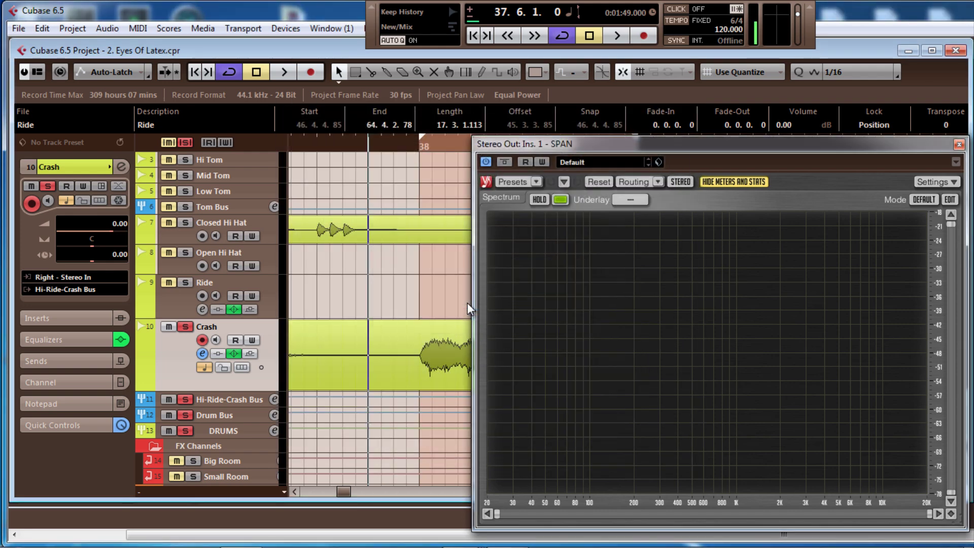